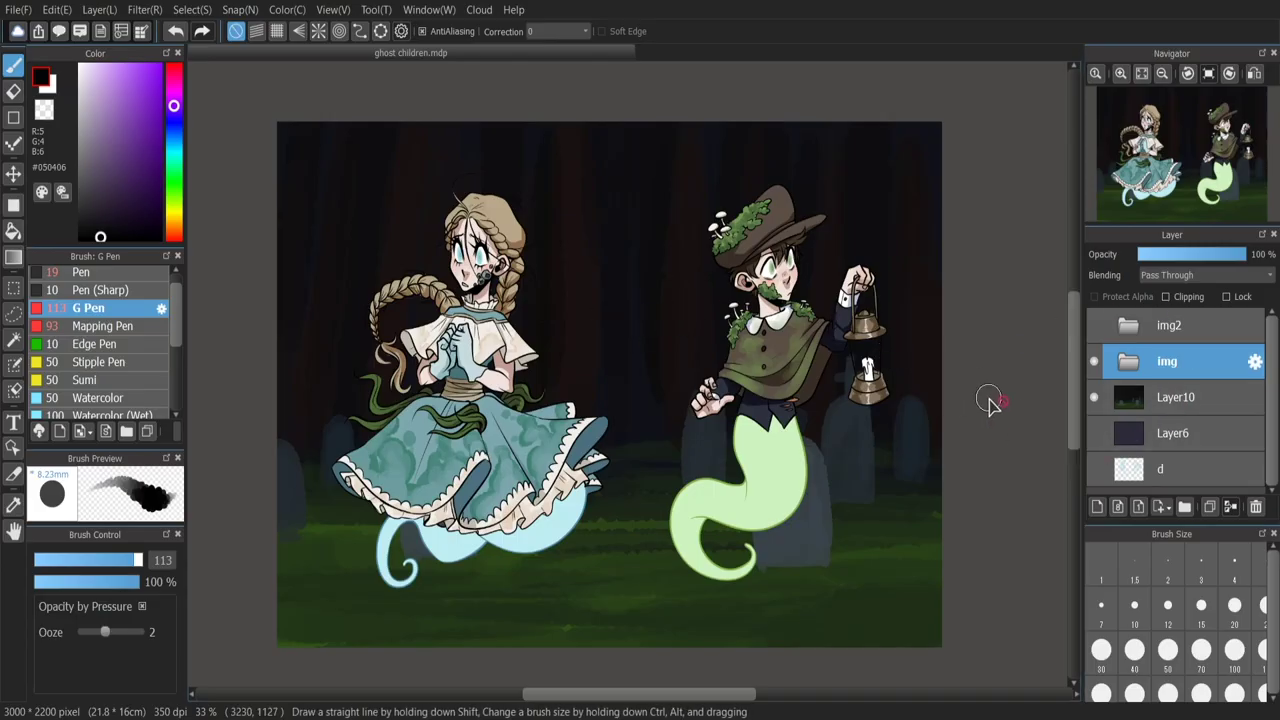
# - Switch the visible artwork from the img folder to the img2 folder and back to compare the two compositions
pyautogui.click(1094, 325)
pyautogui.click(1094, 361)
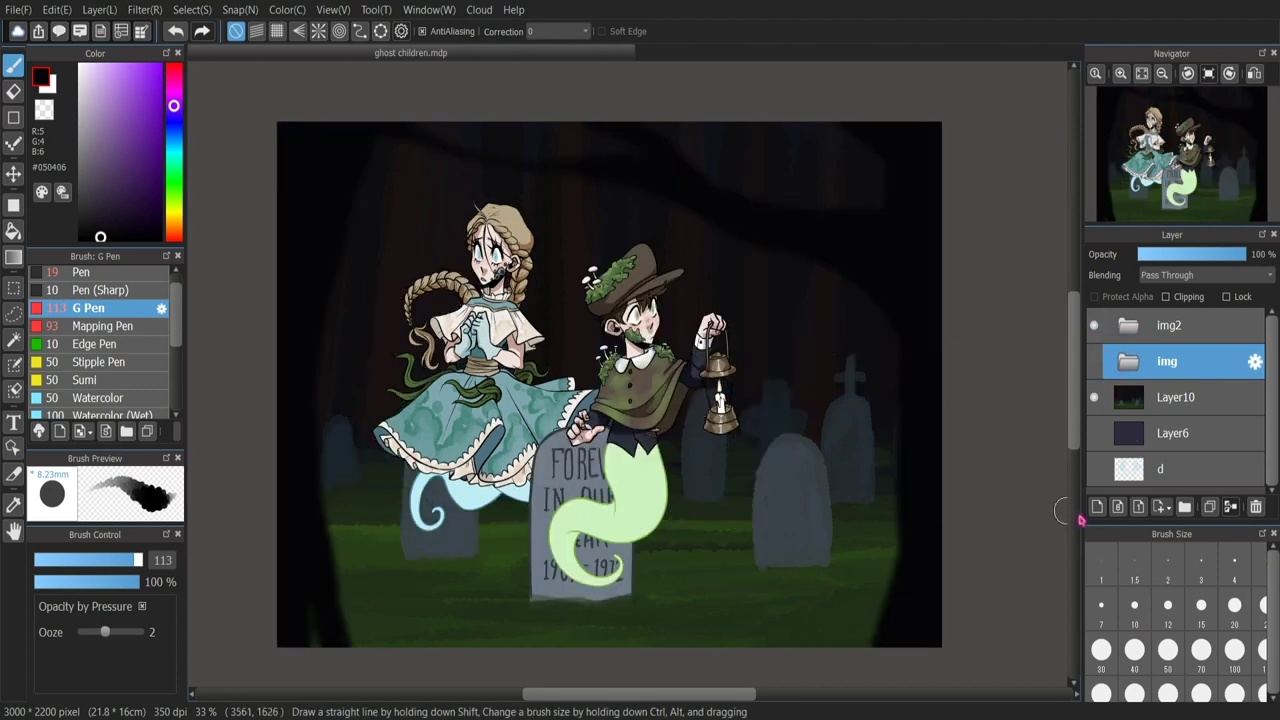
pyautogui.click(1127, 327)
pyautogui.click(1127, 327)
pyautogui.click(1094, 325)
pyautogui.click(1094, 361)
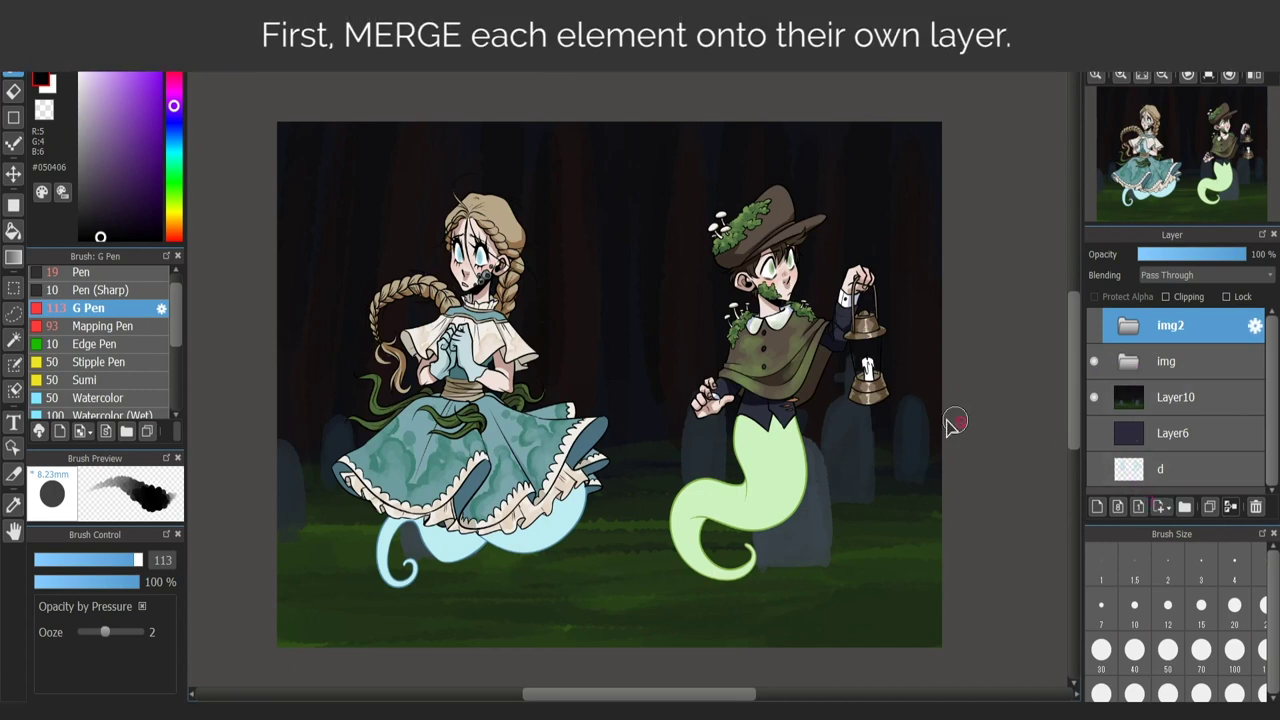
# - Show the img2 folder, hide the img folder, and expand img2 to list its layers
pyautogui.click(1093, 325)
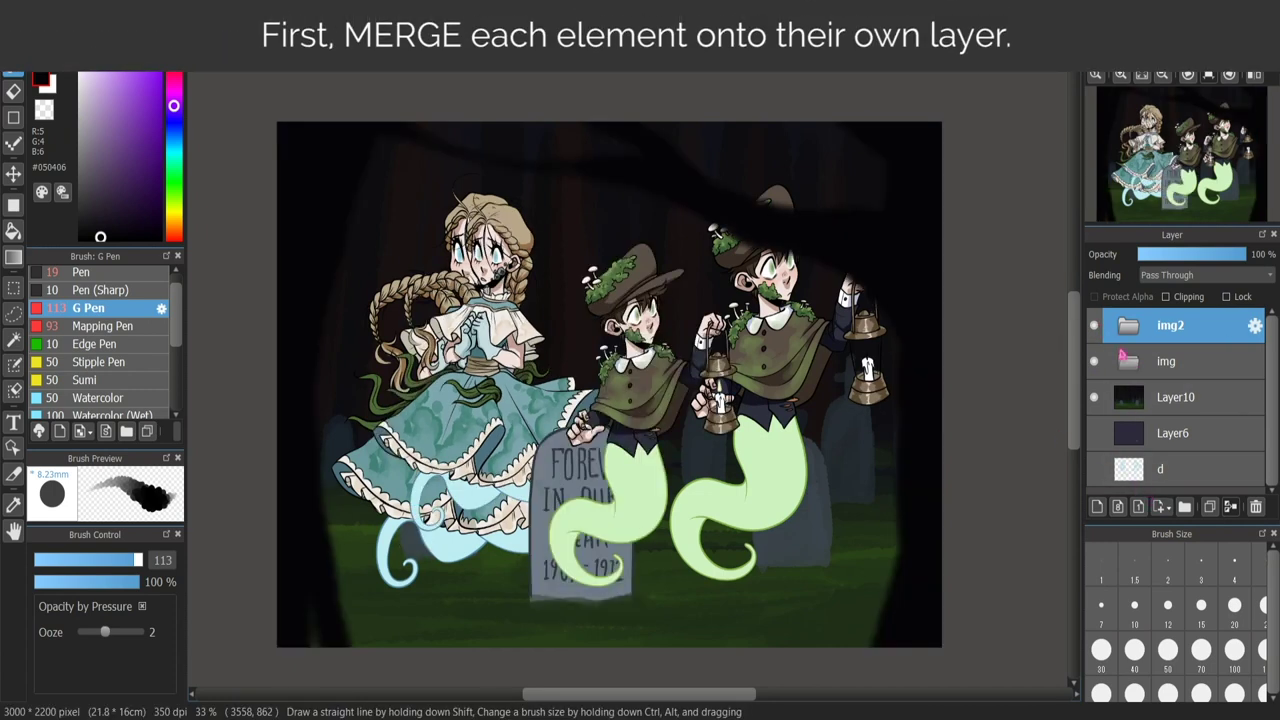
pyautogui.click(1093, 361)
pyautogui.click(1128, 325)
pyautogui.scroll(-1, 1257, 365)
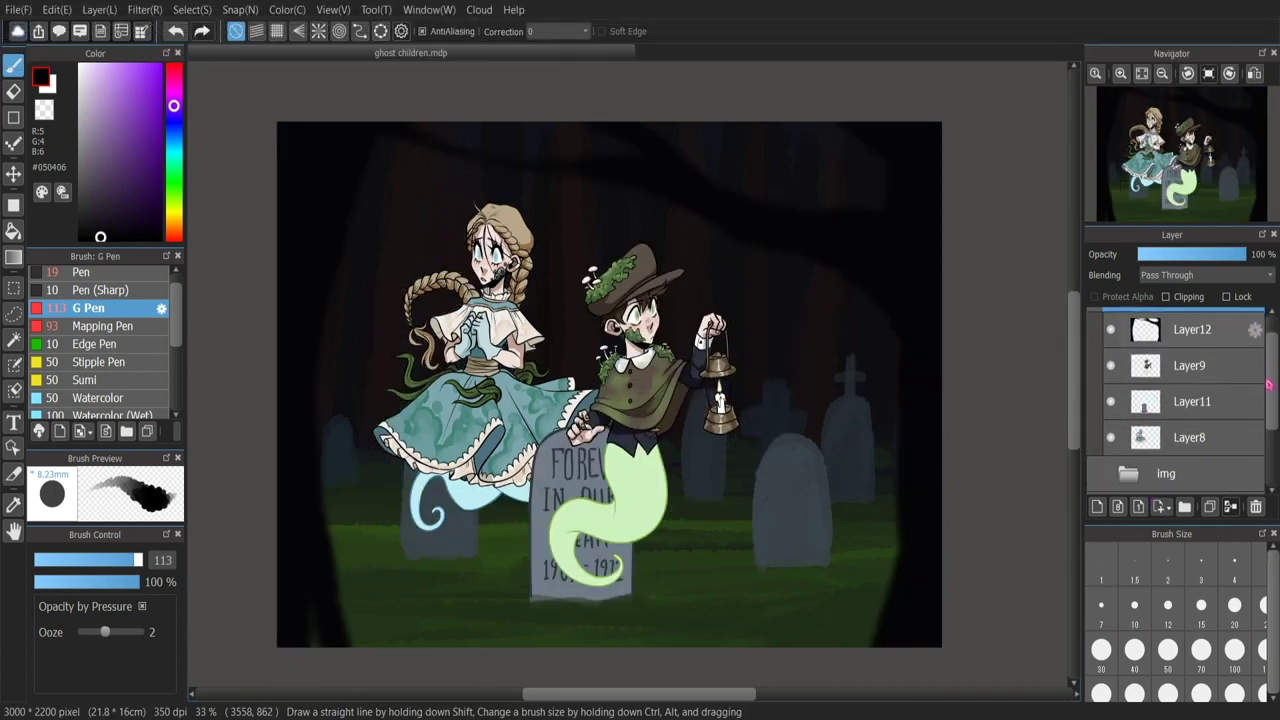
# - Try moving the boy on Layer9 and the girl on Layer8 as separate elements, undoing each move
pyautogui.click(1177, 369)
pyautogui.press('v')
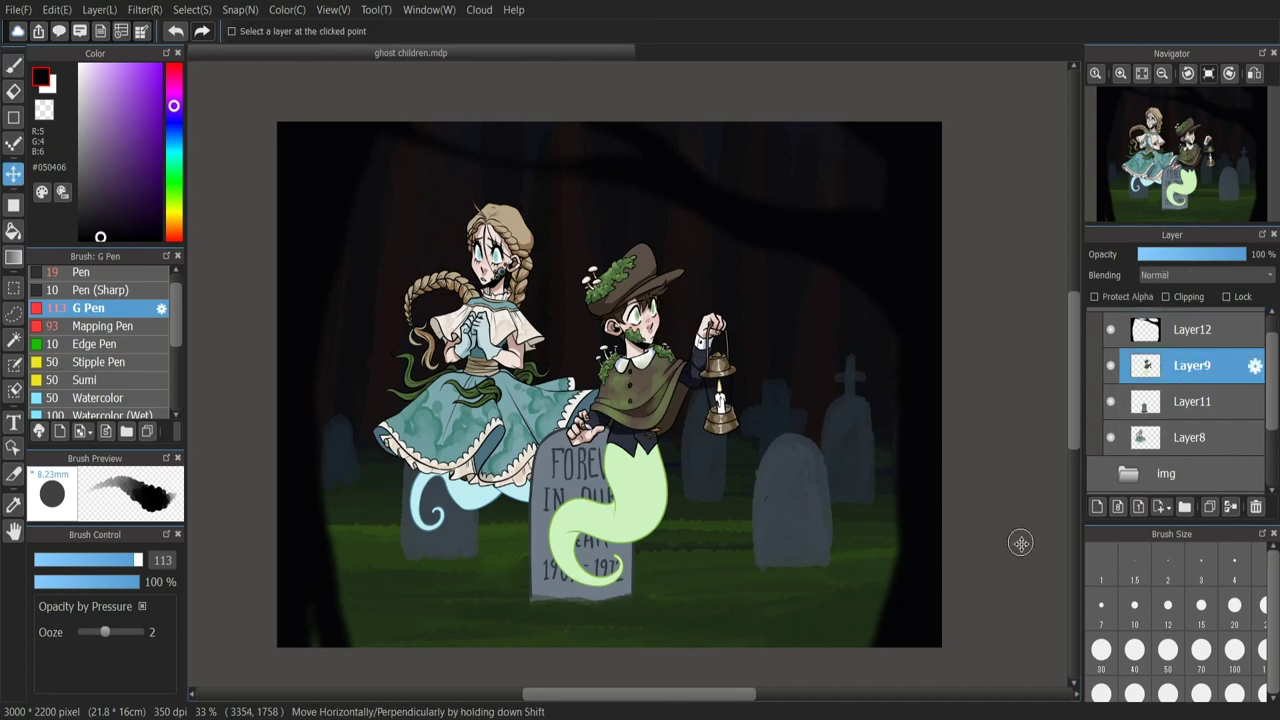
pyautogui.moveTo(651, 406); pyautogui.dragTo(676, 376)
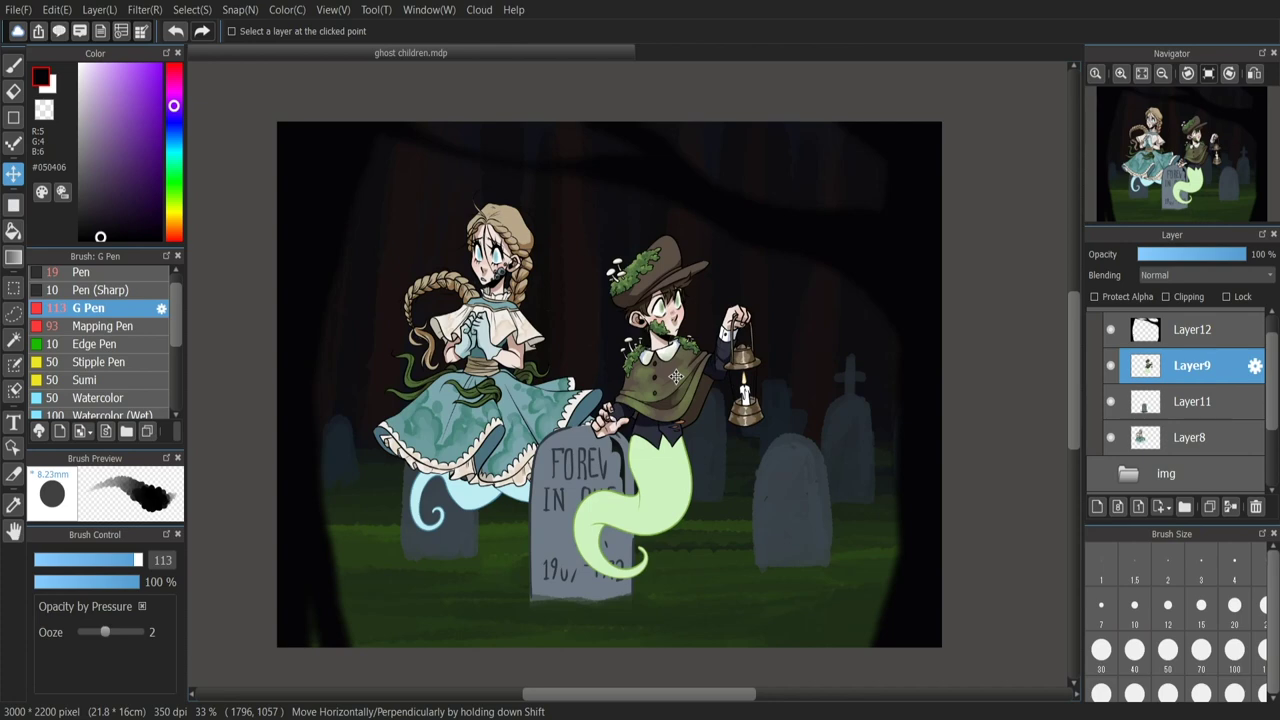
pyautogui.hotkey('ctrl', 'z')
pyautogui.click(1190, 437)
pyautogui.moveTo(485, 382); pyautogui.dragTo(482, 352)
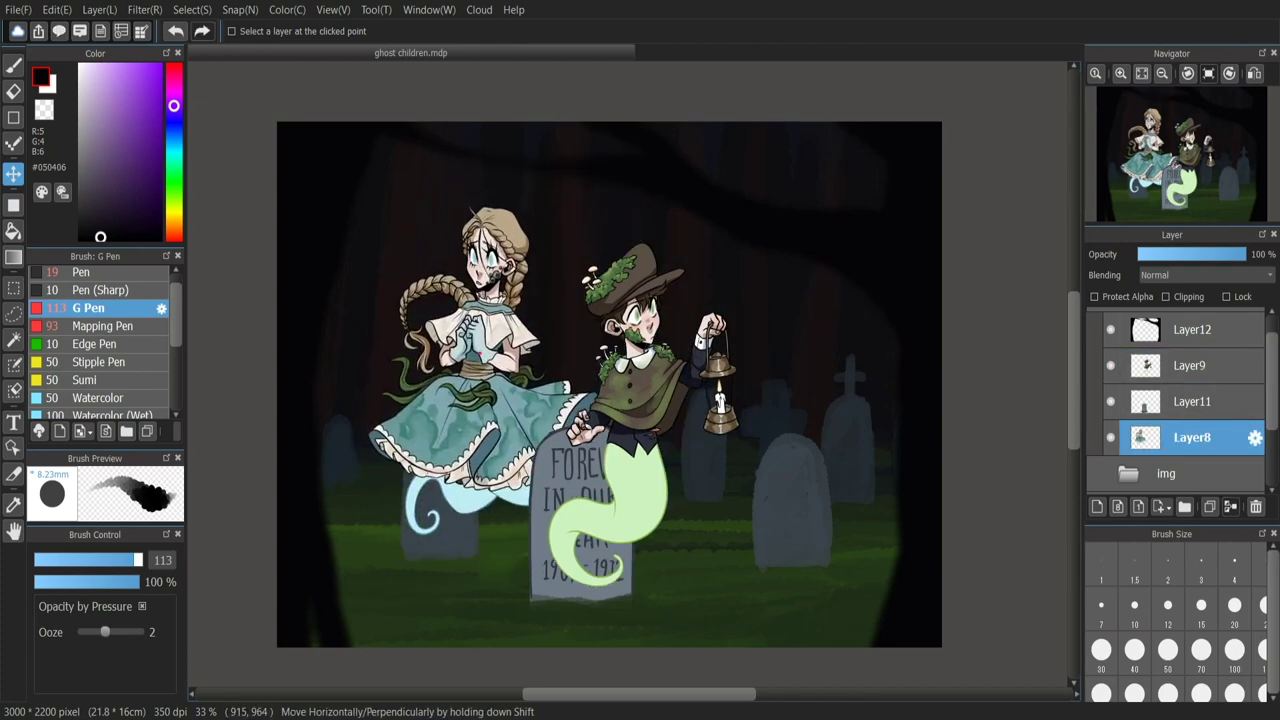
pyautogui.hotkey('ctrl', 'z')
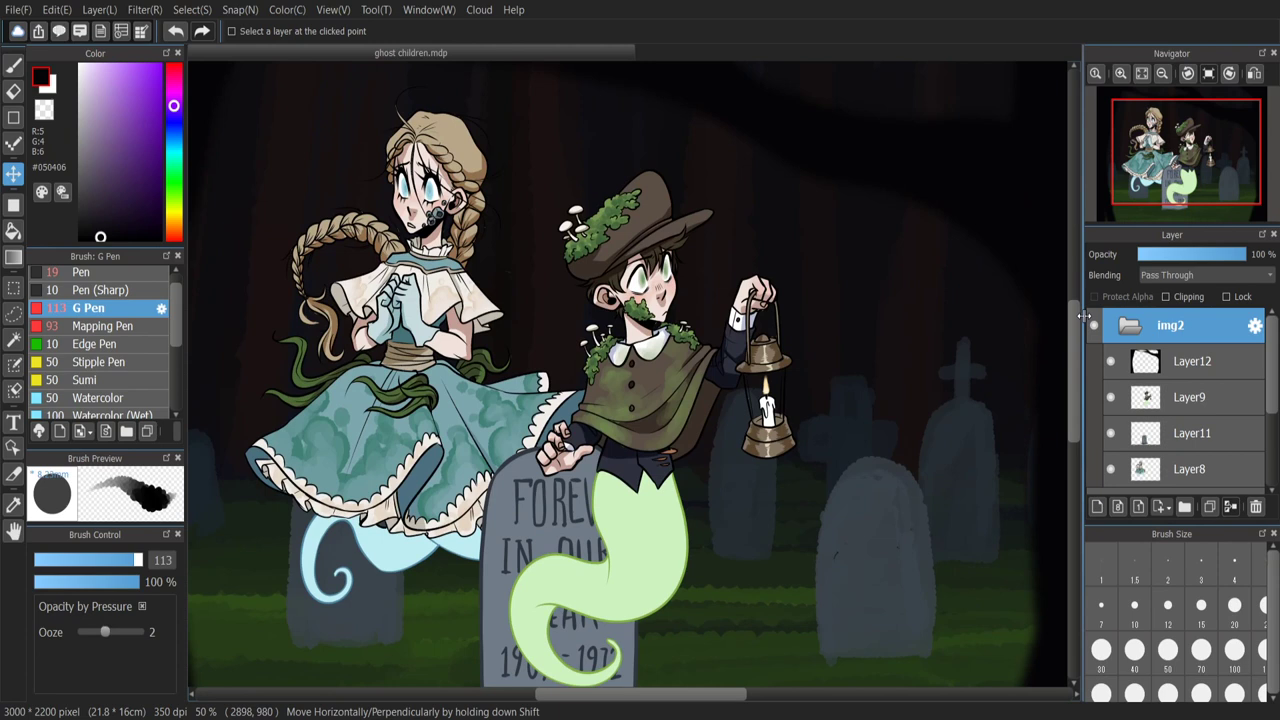
pyautogui.moveTo(1075, 329); pyautogui.dragTo(1074, 342)
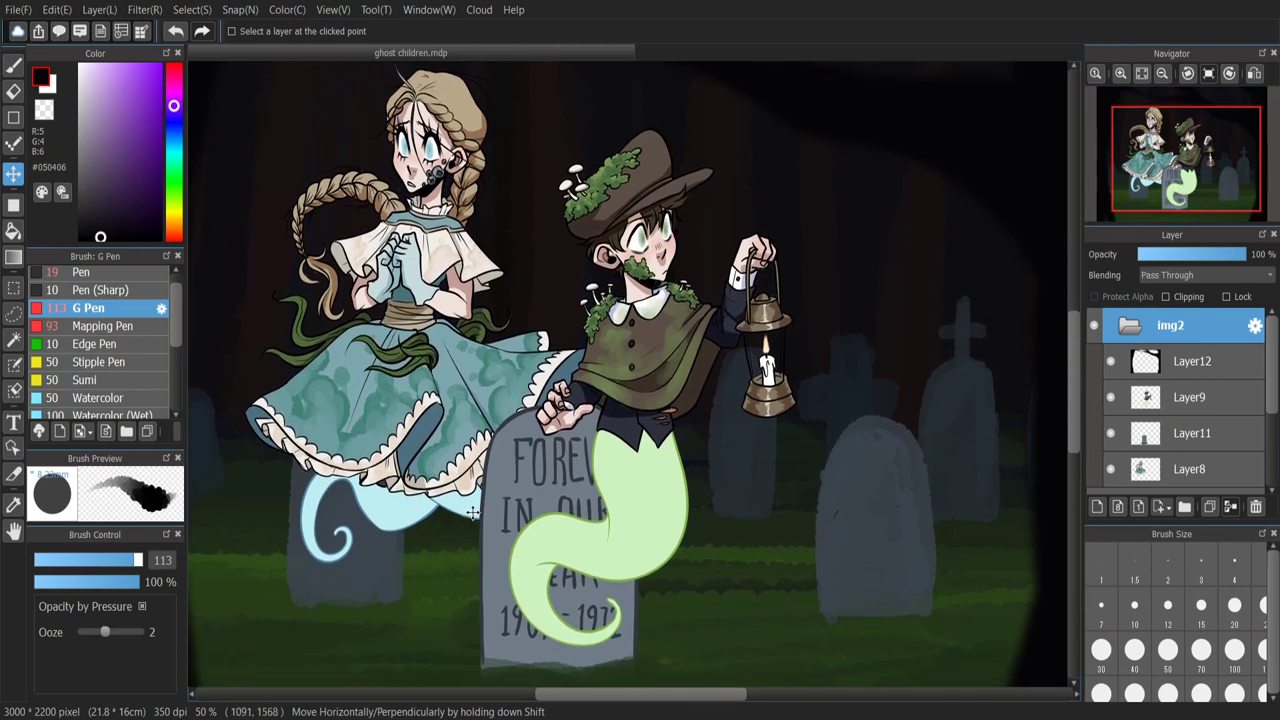
pyautogui.scroll(-1, 1240, 405)
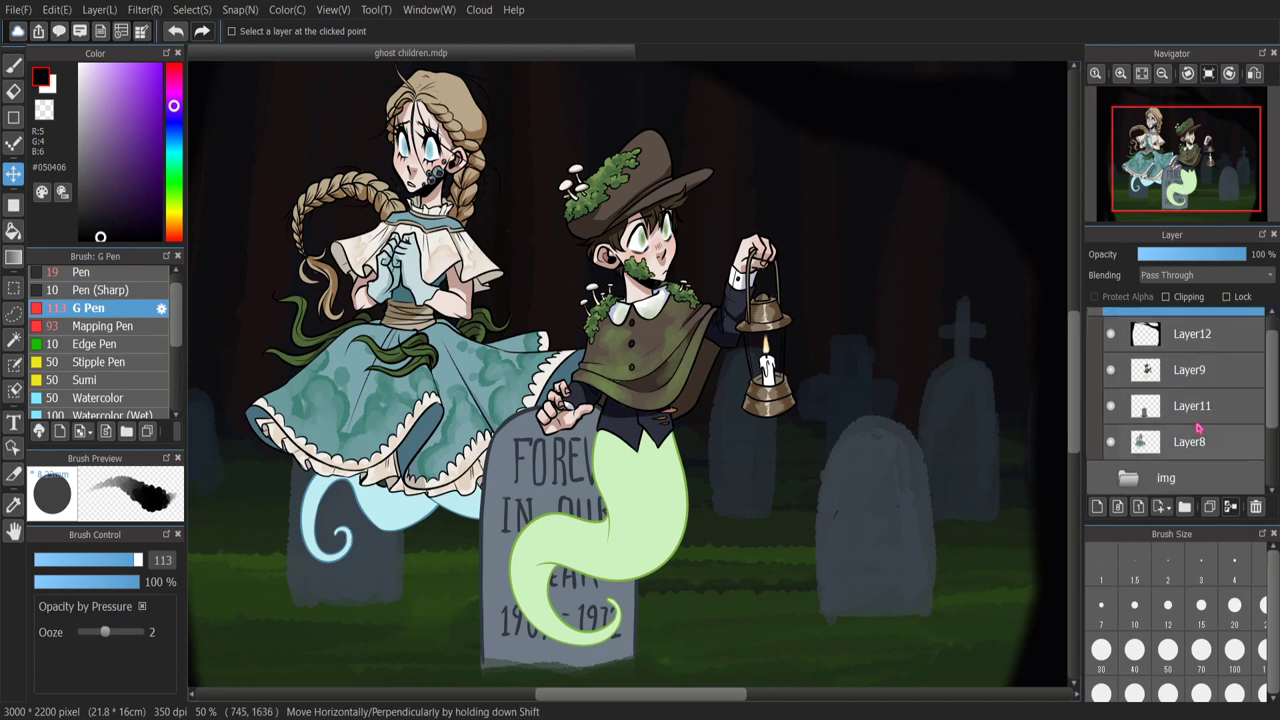
pyautogui.scroll(1, 1221, 447)
pyautogui.scroll(-1, 1221, 447)
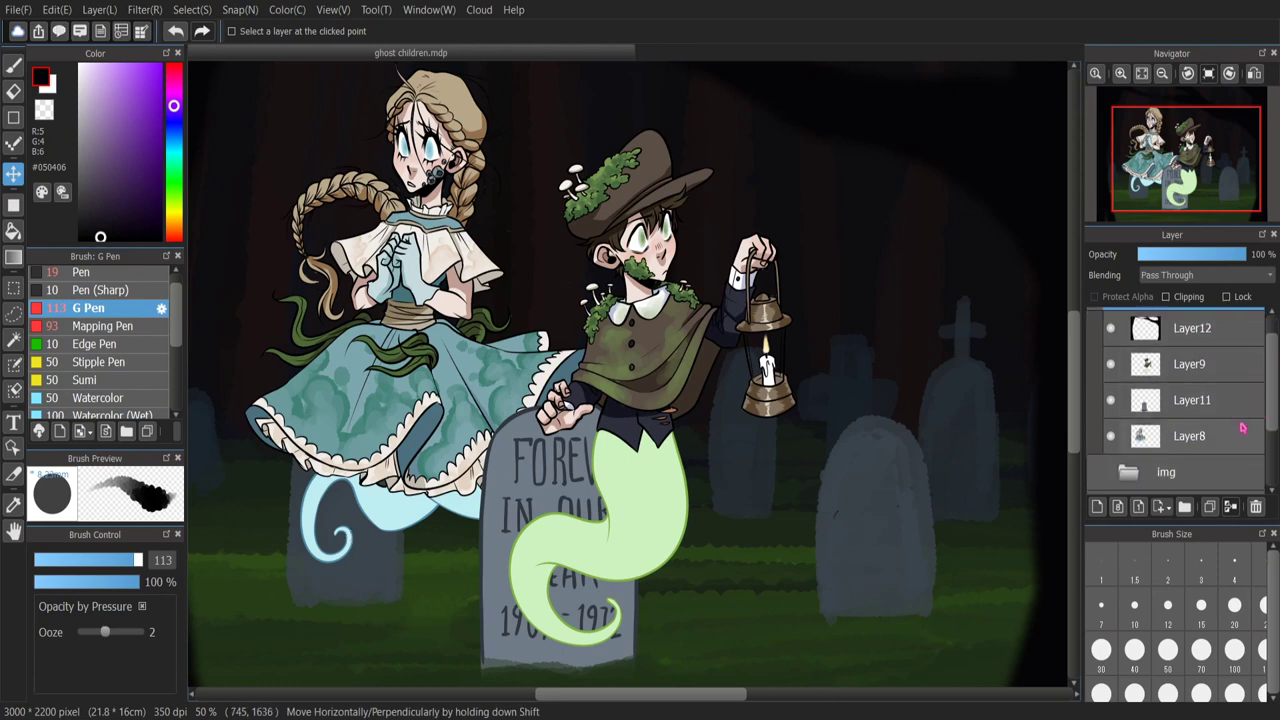
pyautogui.click(1222, 448)
pyautogui.scroll(1, 1264, 345)
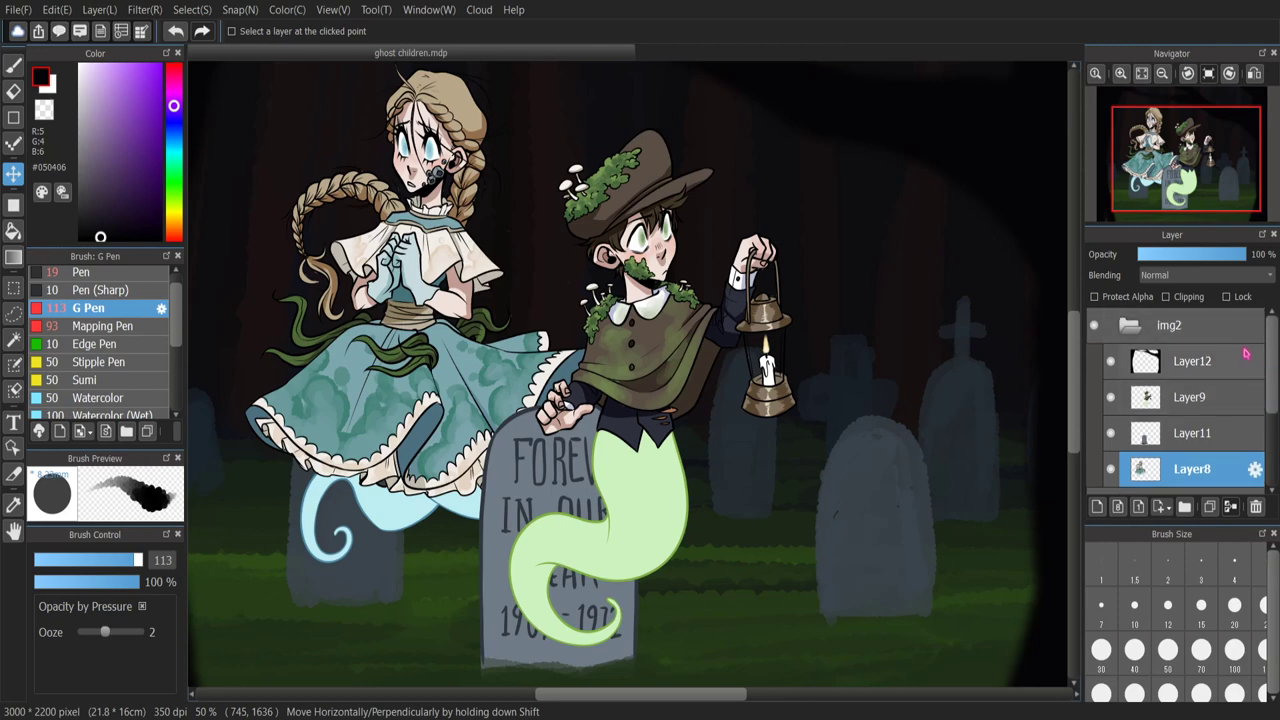
pyautogui.scroll(-1, 857, 470)
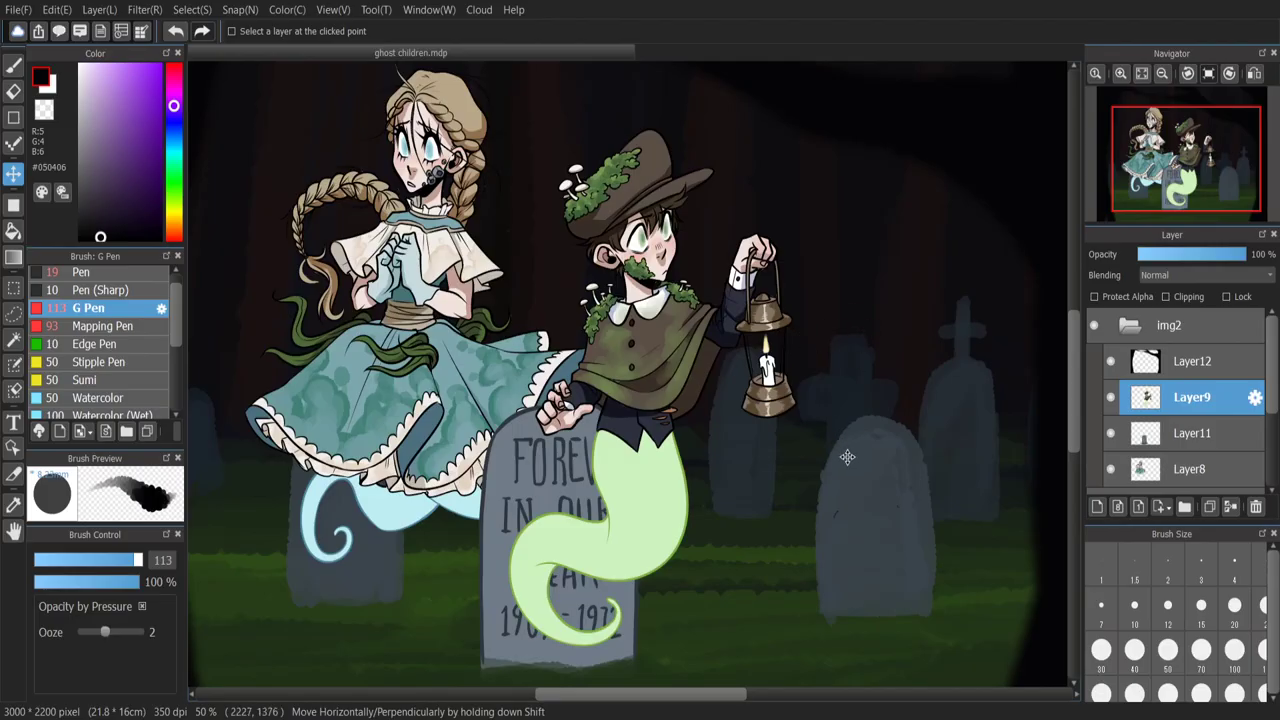
# - Add a new clipping layer named "screen" directly above the boy's Layer9
pyautogui.moveTo(847, 457); pyautogui.dragTo(907, 467)
pyautogui.click(1097, 506)
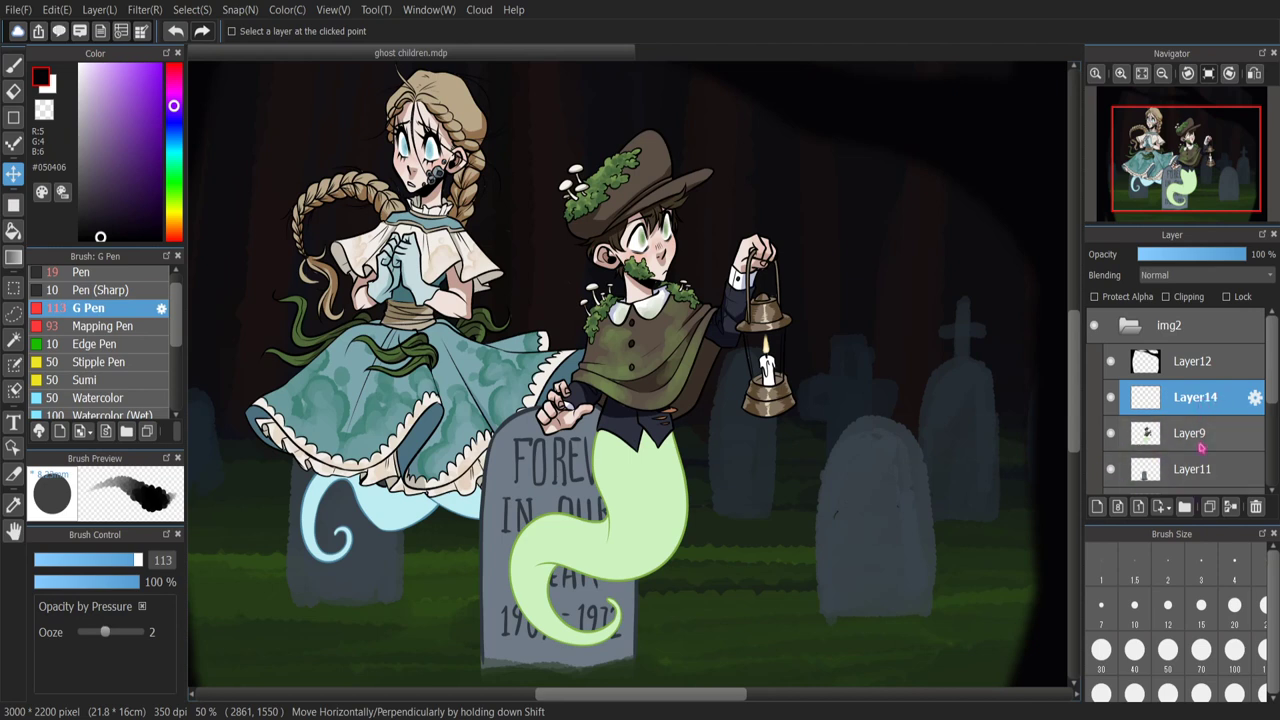
pyautogui.scroll(-2, 1198, 448)
pyautogui.scroll(2, 1192, 448)
pyautogui.doubleClick(1195, 398)
pyautogui.write('screen')
pyautogui.press('Return')
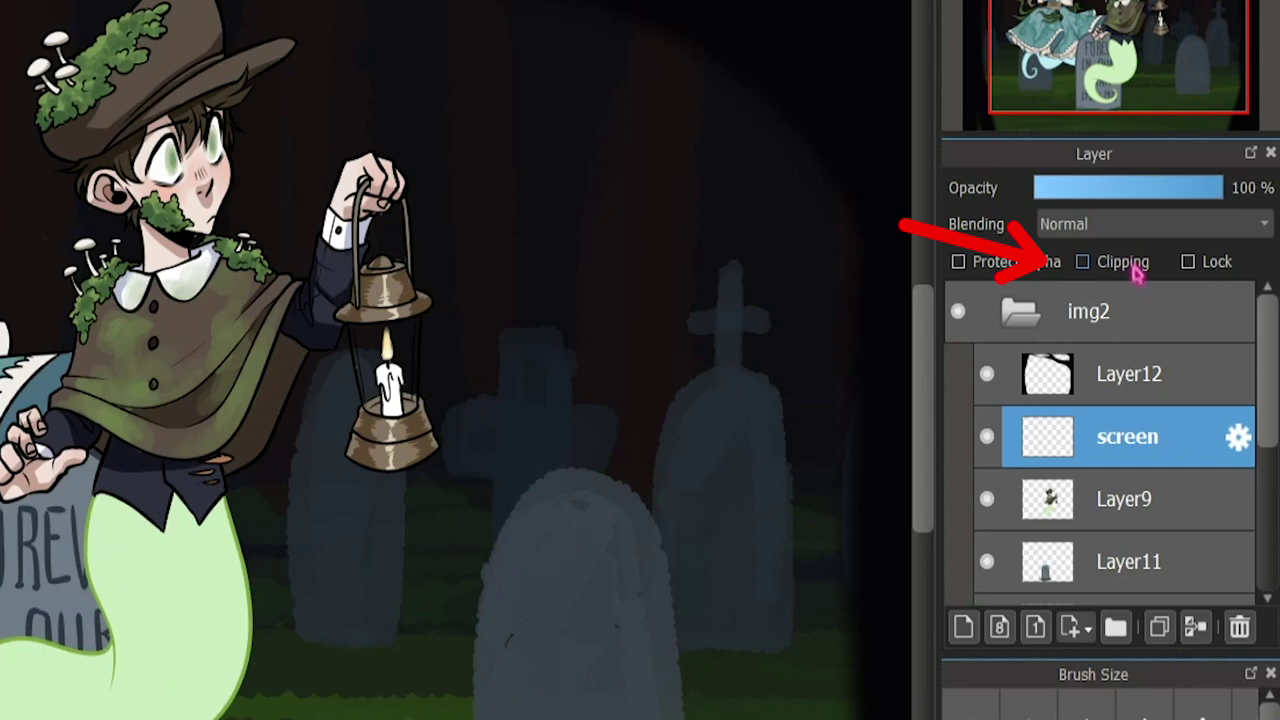
pyautogui.click(1123, 262)
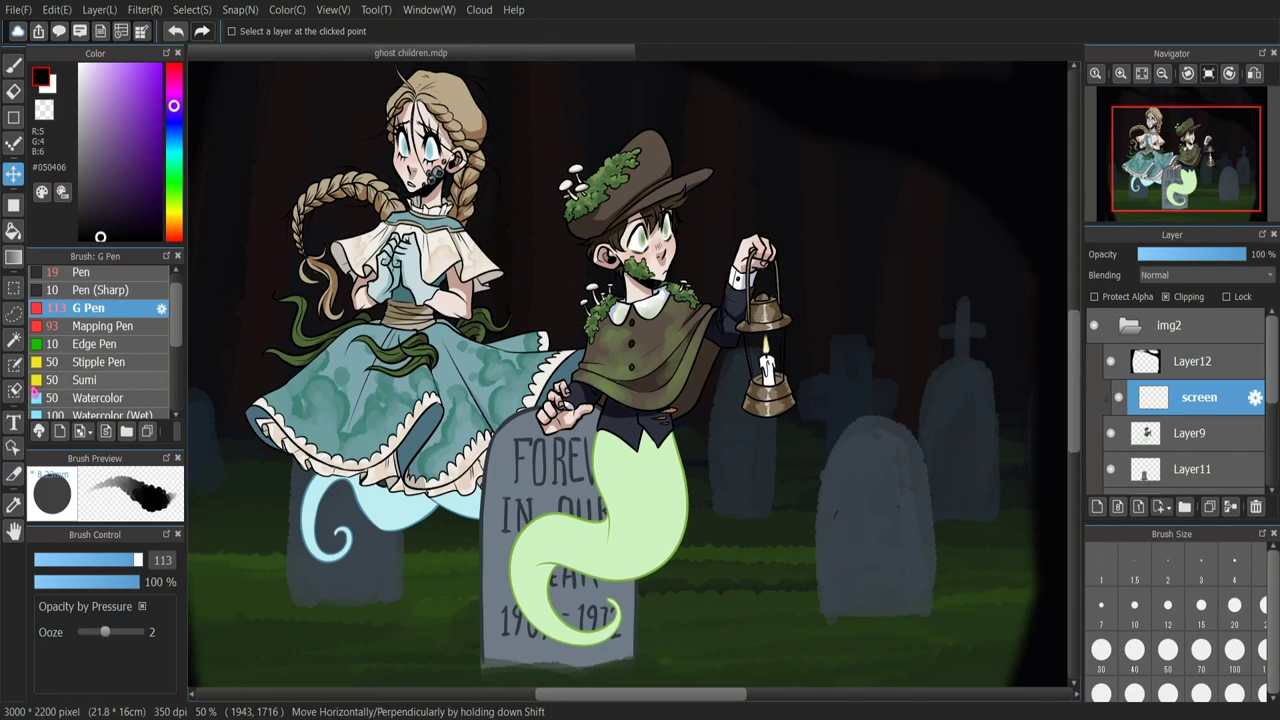
# - Activate the Bucket tool and keep its fill reference set to Layer after briefly switching it to Canvas
pyautogui.click(13, 231)
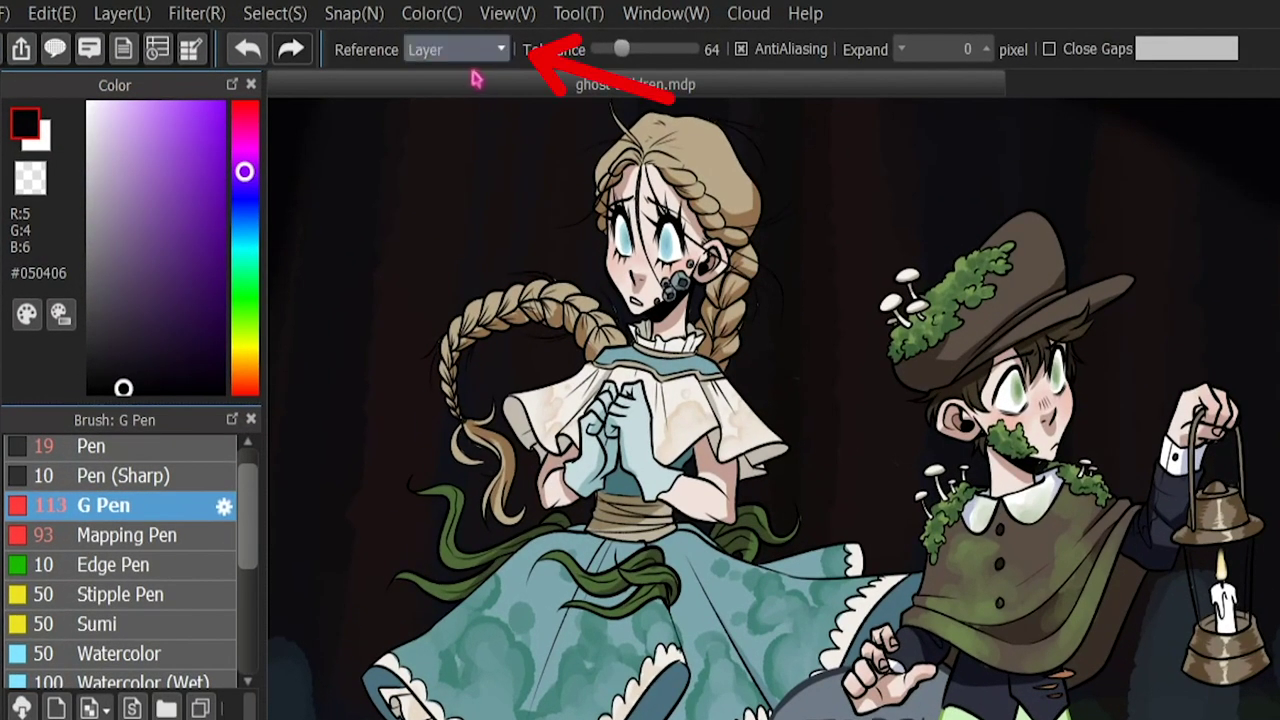
pyautogui.click(455, 49)
pyautogui.click(476, 79)
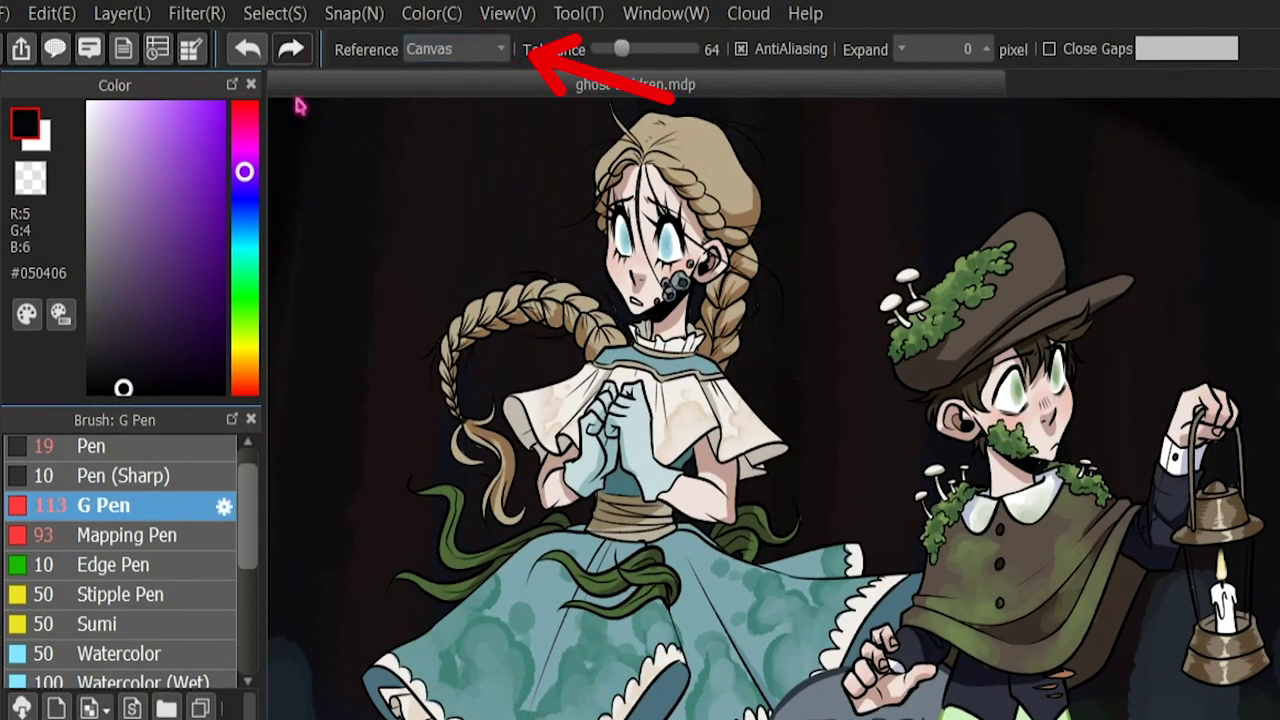
pyautogui.click(484, 53)
pyautogui.click(472, 92)
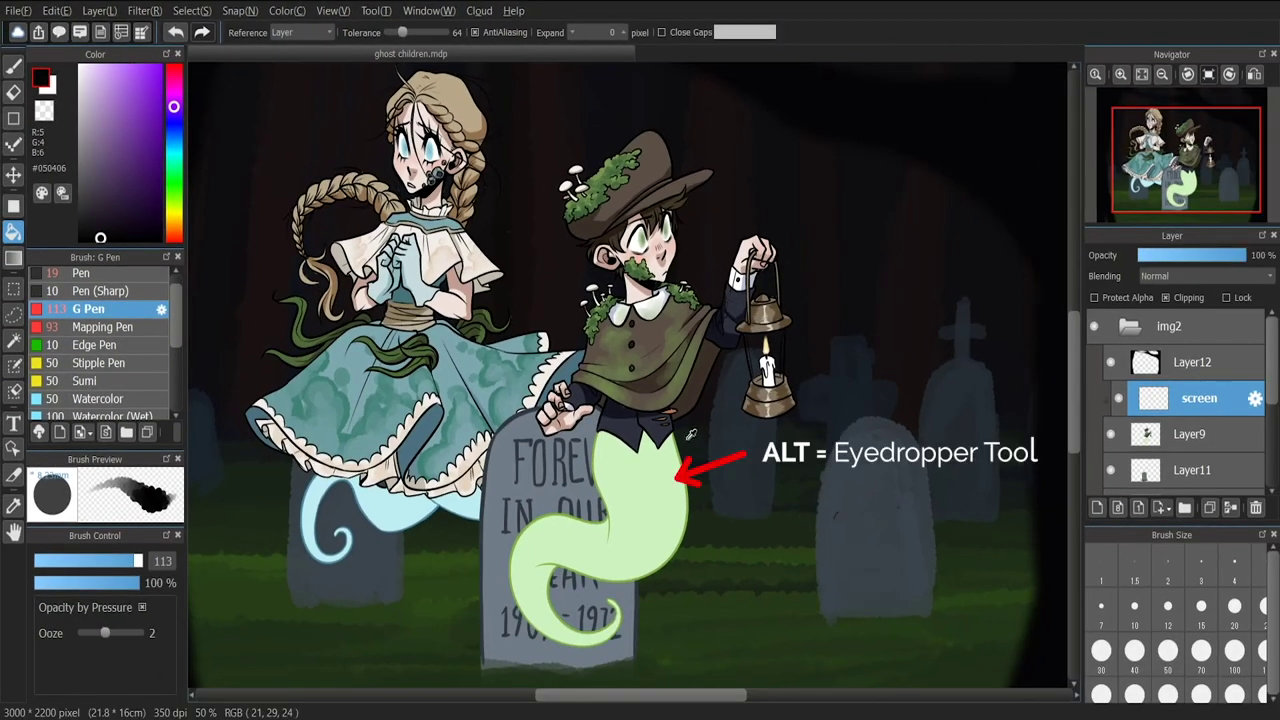
# - Sample the pale green from the boy's ghost tail, lighten it to #D8F8CD, and fill the screen layer
pyautogui.keyDown('alt'); pyautogui.click(657, 481); pyautogui.keyUp('alt')
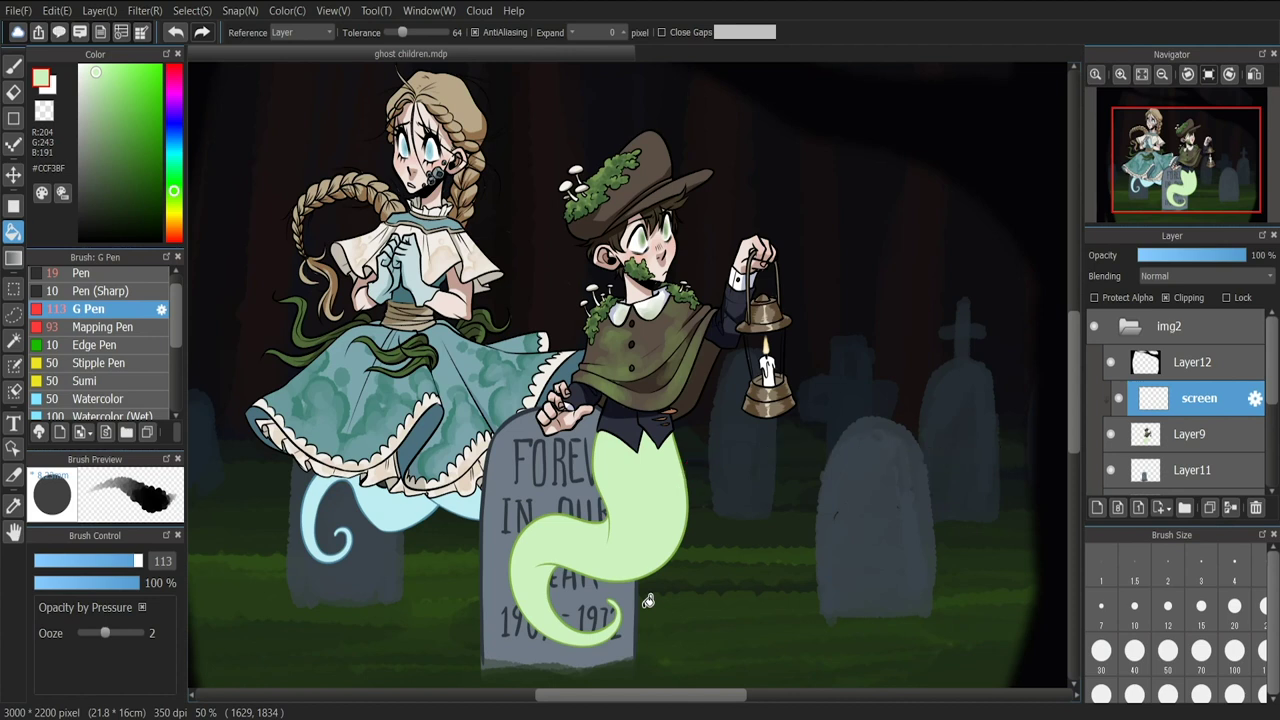
pyautogui.click(94, 74)
pyautogui.click(92, 69)
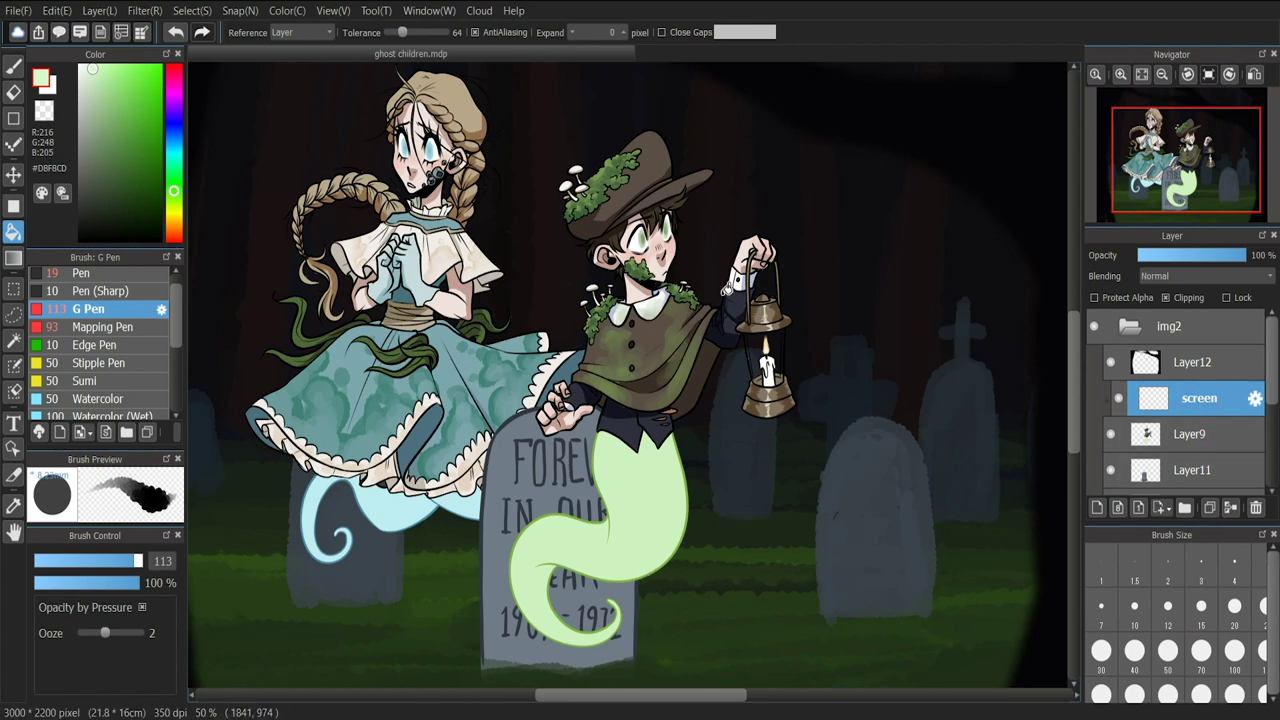
pyautogui.click(669, 394)
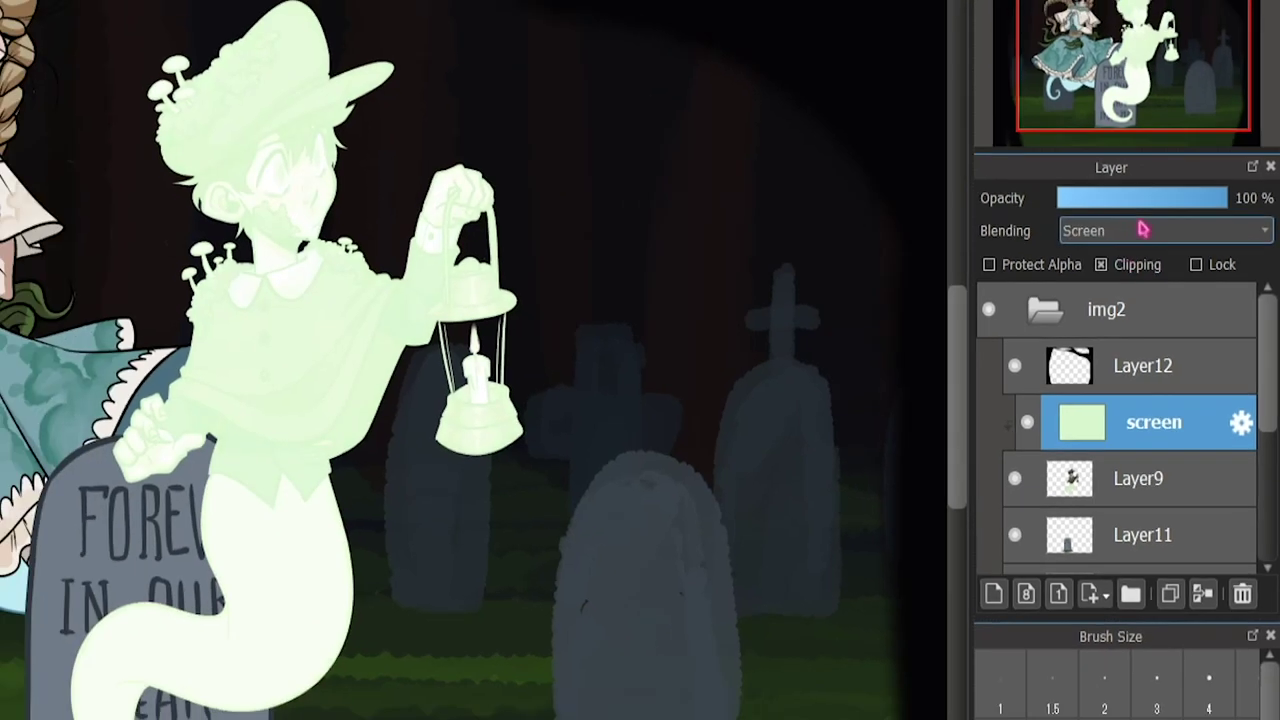
# - Set the green fill layer's blending mode to Screen and reduce its opacity to 31%
pyautogui.click(1121, 190)
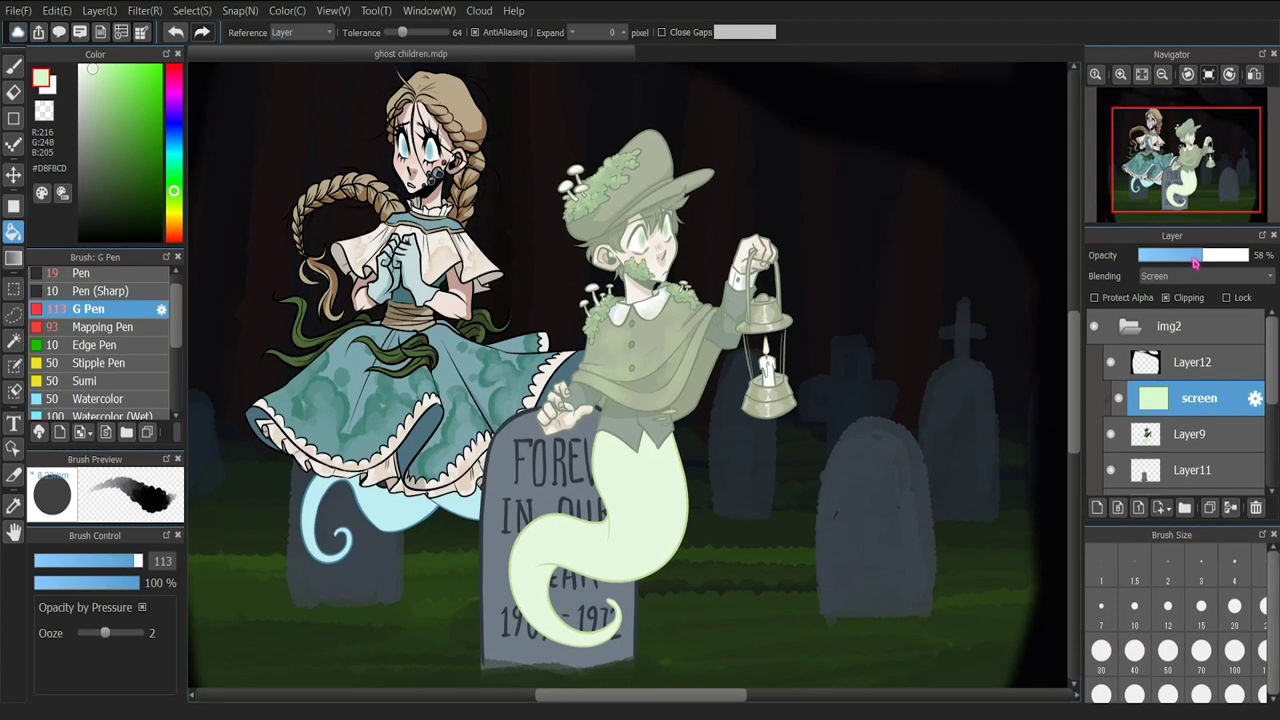
pyautogui.moveTo(1188, 260); pyautogui.dragTo(1206, 258)
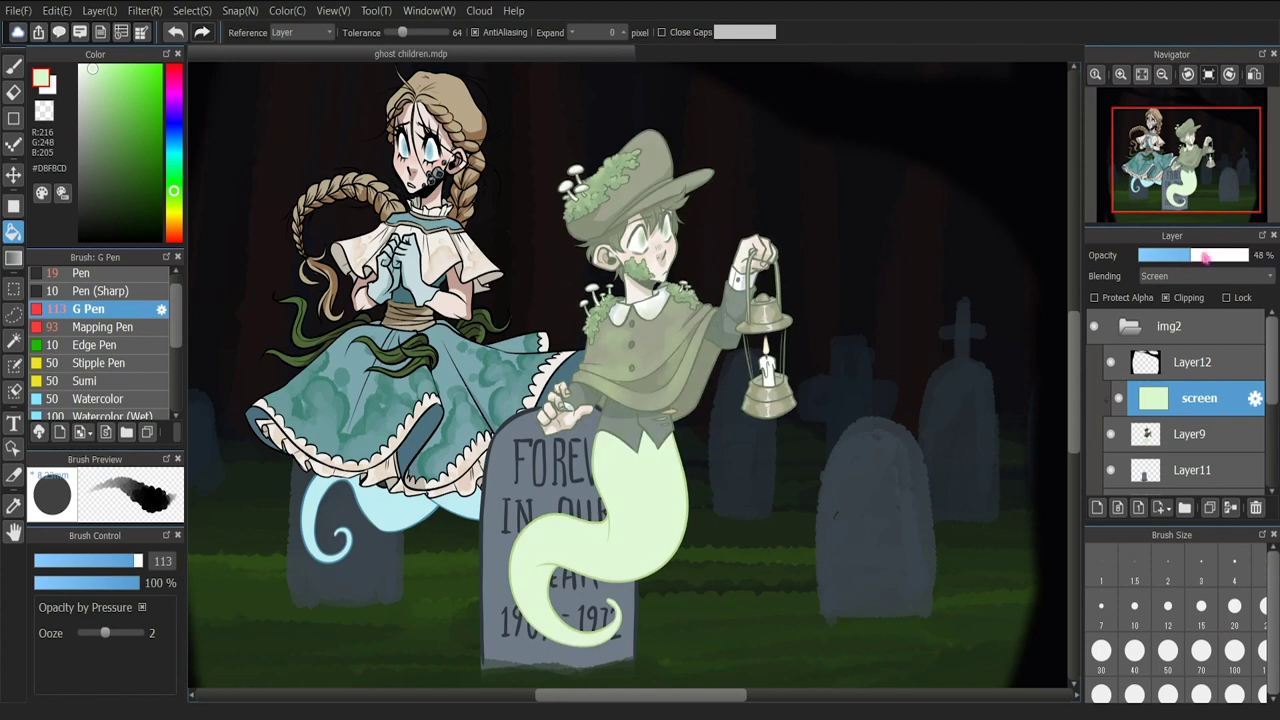
pyautogui.moveTo(1194, 258); pyautogui.dragTo(1184, 260)
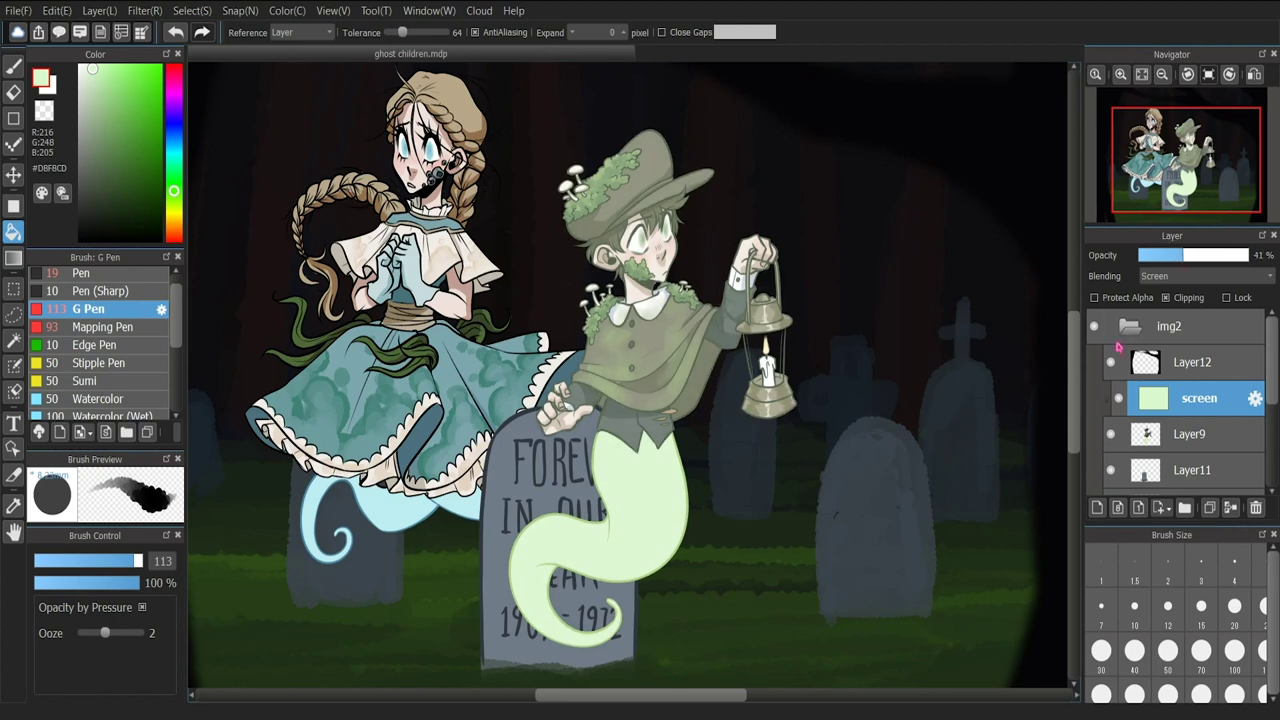
pyautogui.moveTo(1177, 261); pyautogui.dragTo(1181, 261)
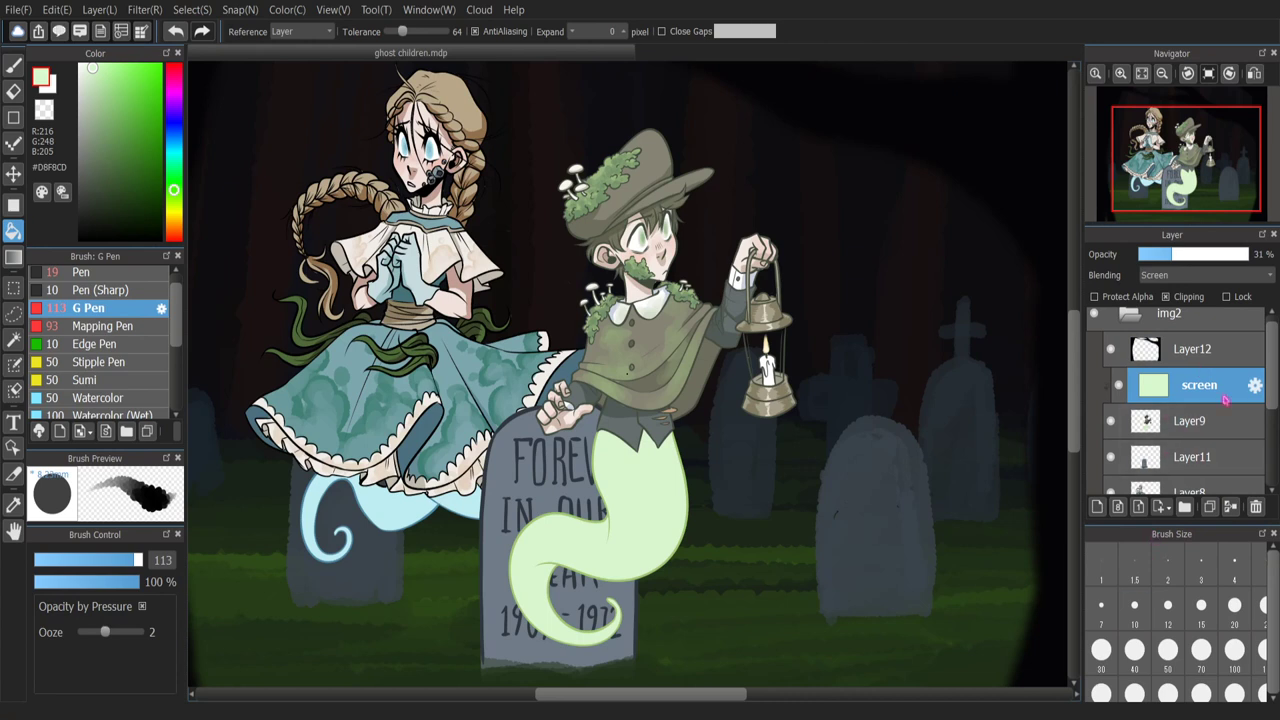
# - Create a layer folder above the screen layer and name it "boy"
pyautogui.click(1186, 509)
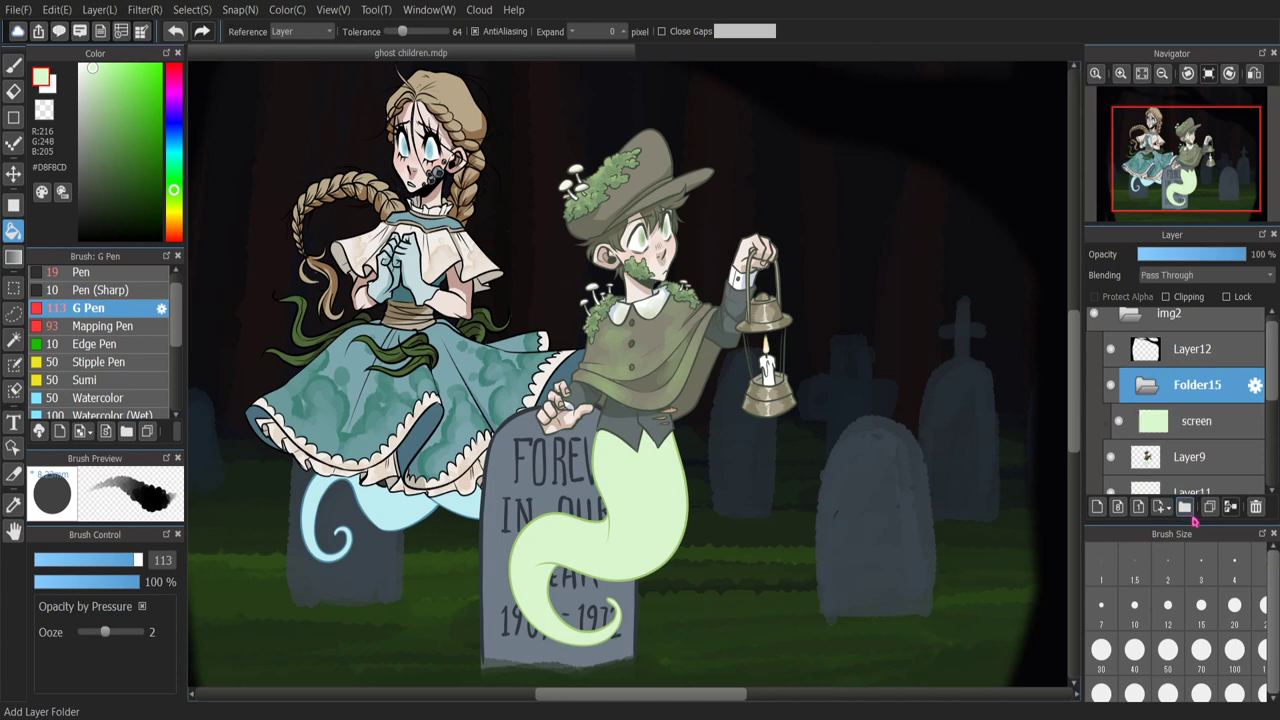
pyautogui.doubleClick(1216, 405)
pyautogui.write('boy')
pyautogui.press('Return')
# - Move the screen layer and Layer9 together into the boy folder and collapse it
pyautogui.click(1210, 428)
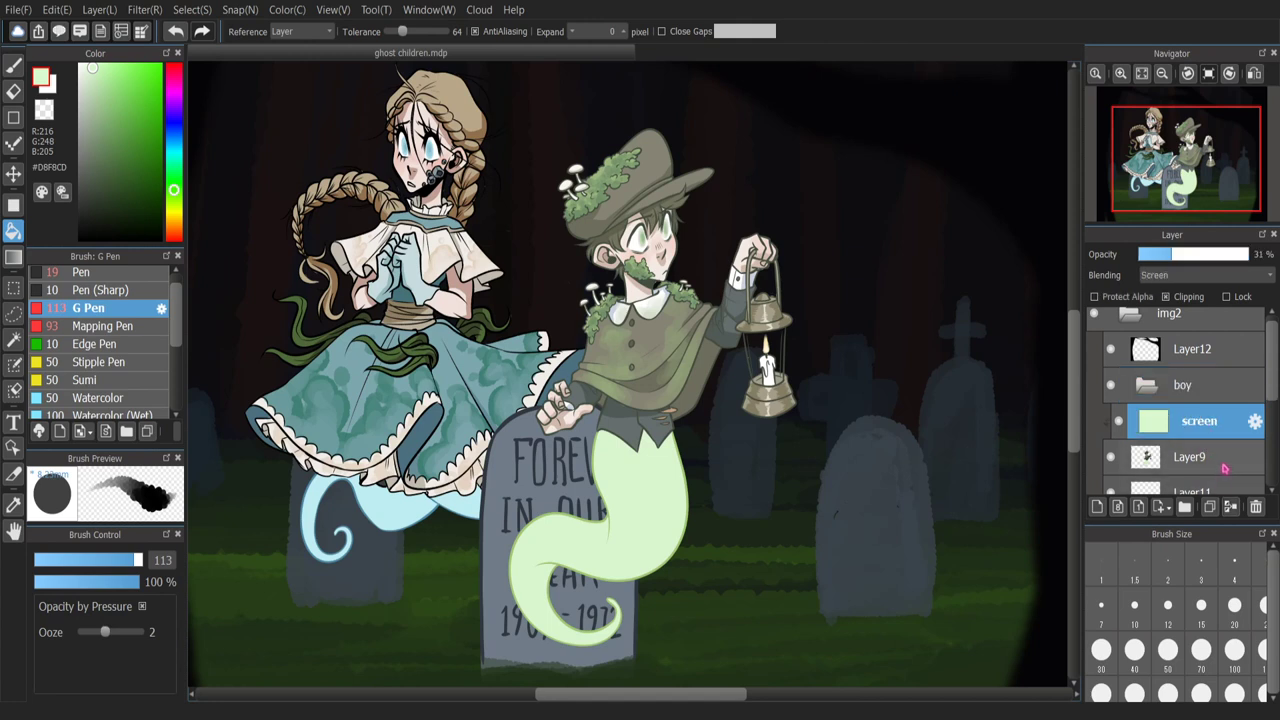
pyautogui.keyDown('ctrl'); pyautogui.click(1205, 460); pyautogui.keyUp('ctrl')
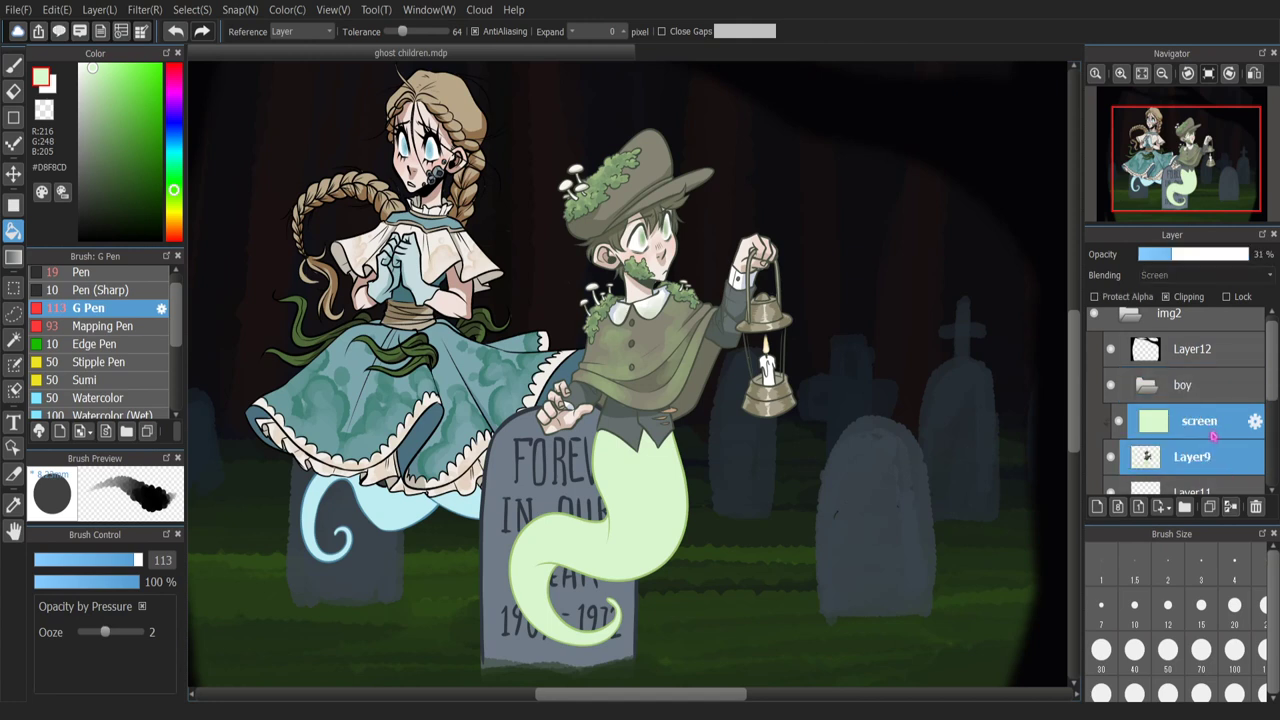
pyautogui.moveTo(1222, 420); pyautogui.dragTo(1230, 388)
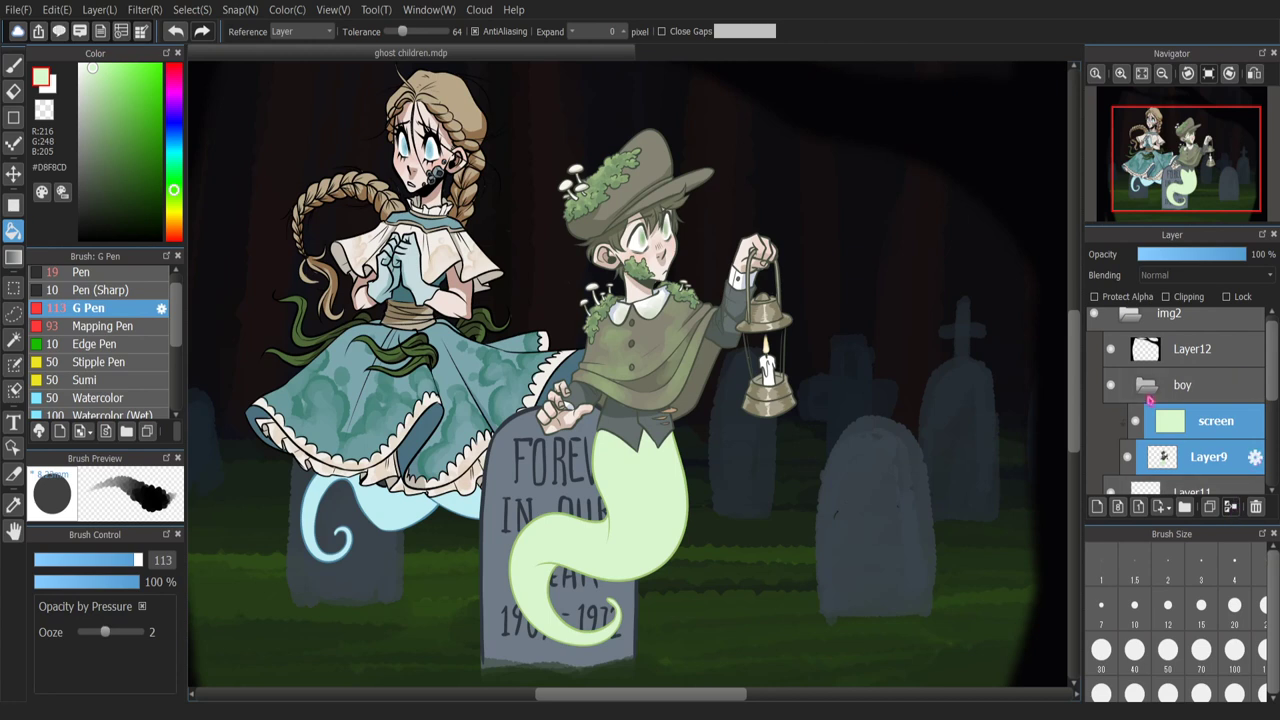
pyautogui.click(1165, 394)
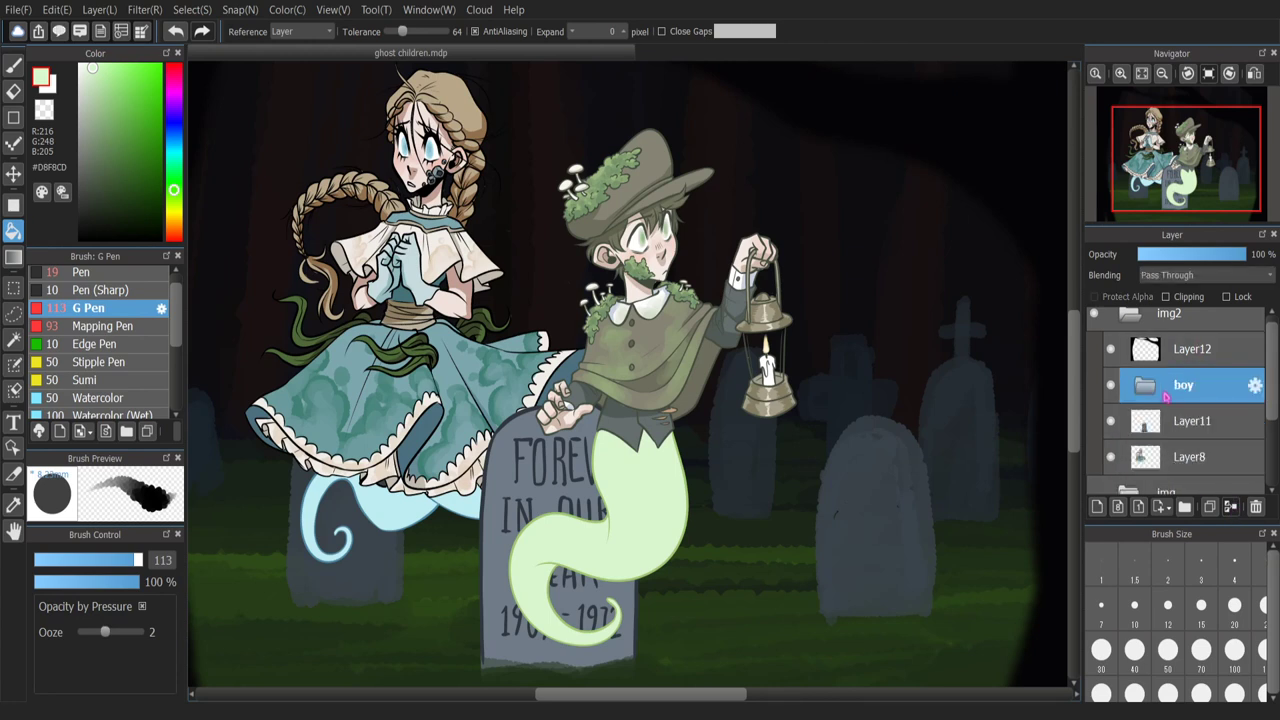
# - Copy and paste the boy folder as a new merged layer, and hide the original folder
pyautogui.hotkey('ctrl', 'c')
pyautogui.hotkey('ctrl', 'v')
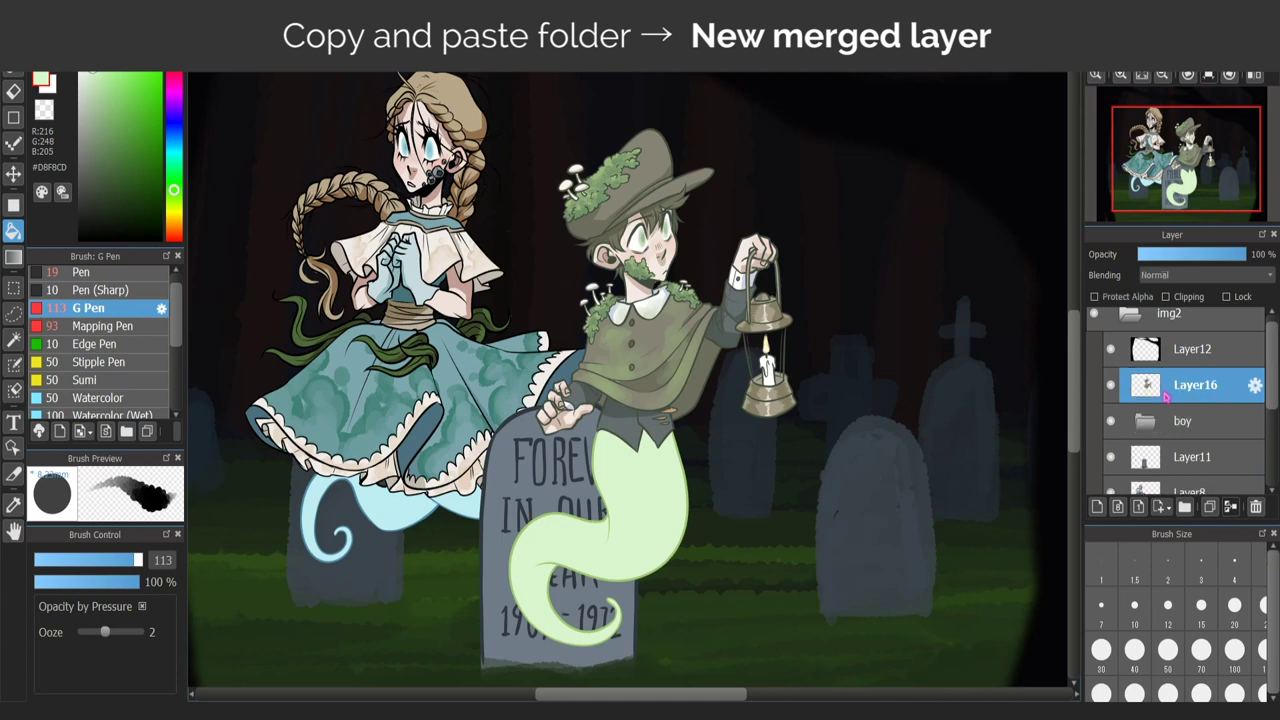
pyautogui.click(1111, 421)
pyautogui.click(1146, 425)
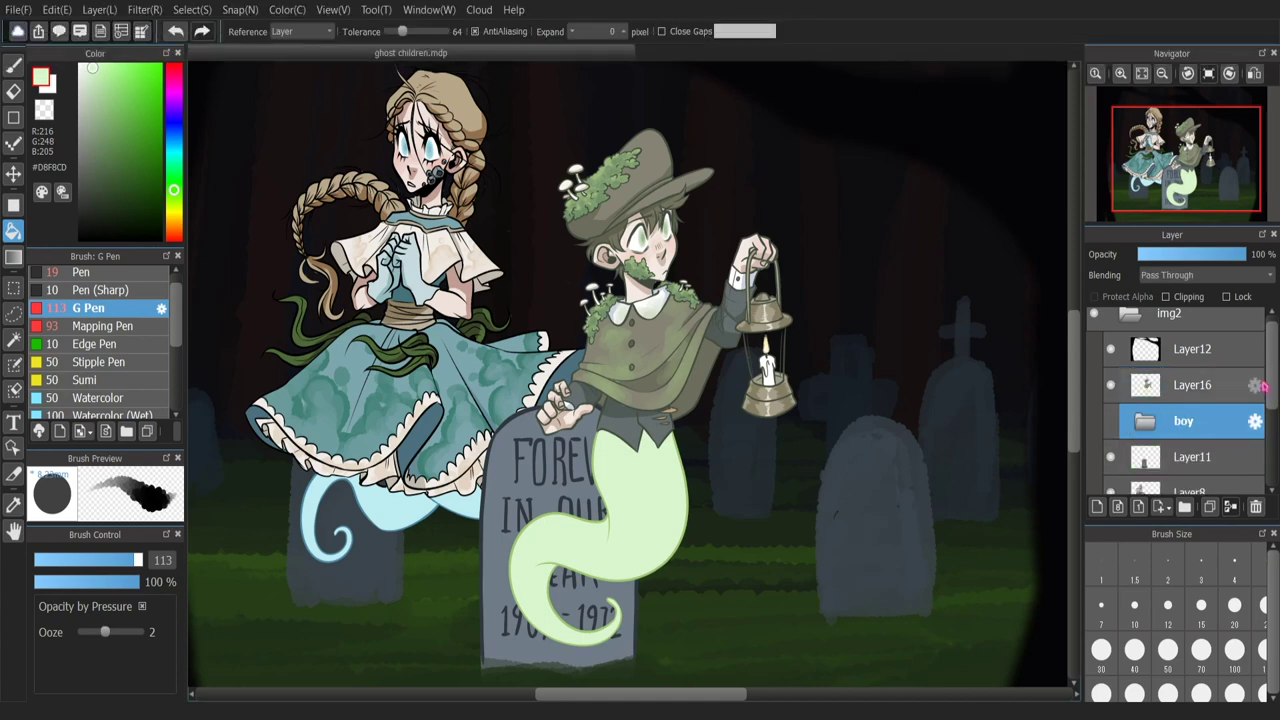
pyautogui.scroll(-1, 1256, 355)
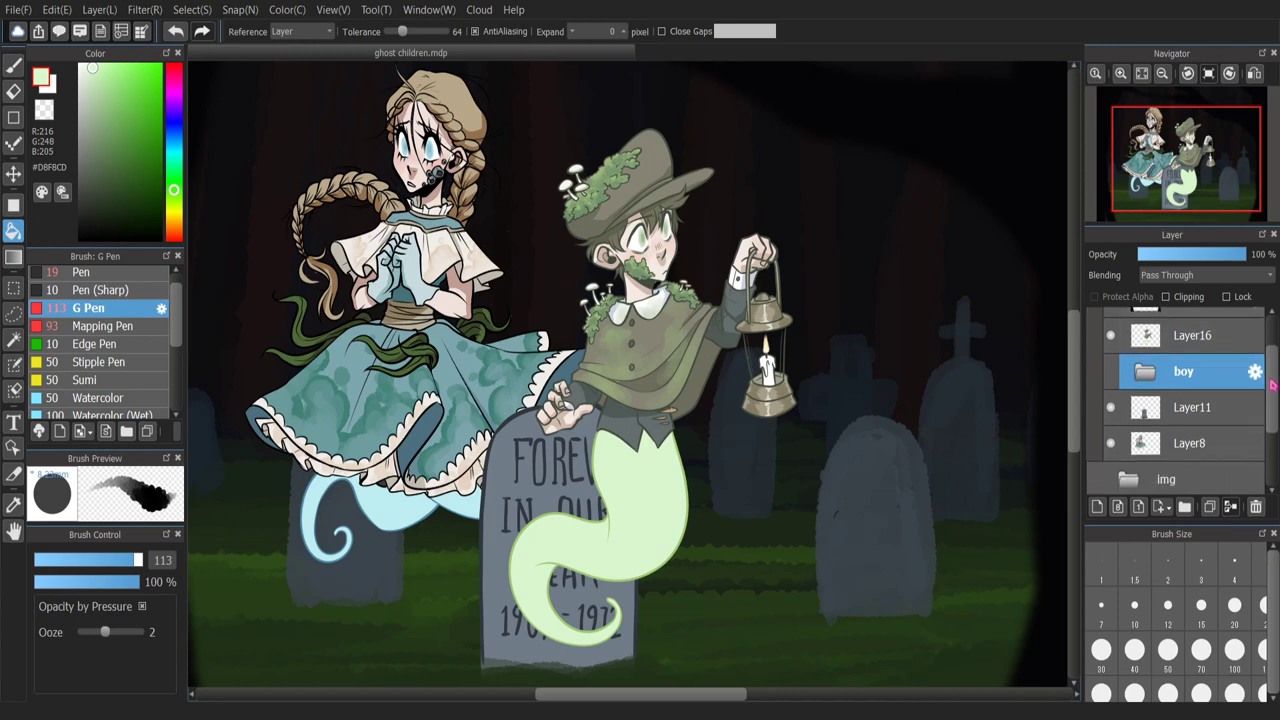
pyautogui.scroll(1, 1275, 370)
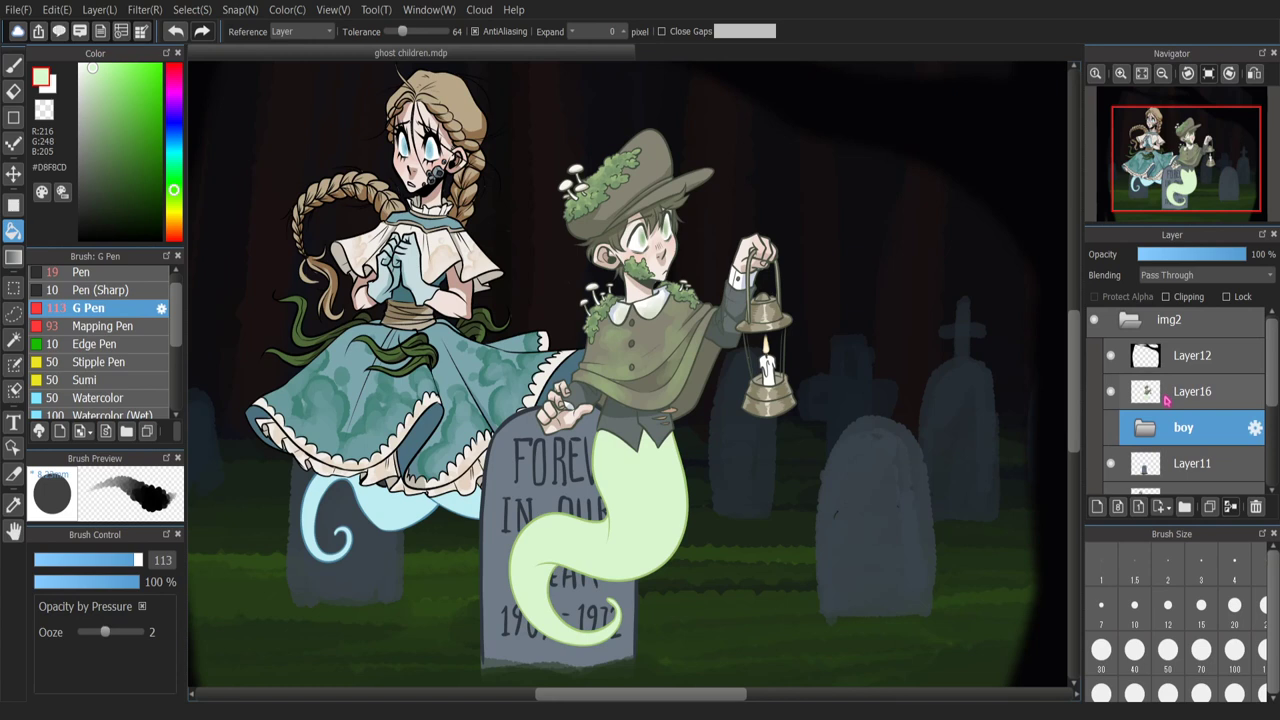
# - Compare the original boy folder with its merged layer by switching their visibility
pyautogui.click(1147, 432)
pyautogui.click(1146, 432)
pyautogui.click(1110, 395)
pyautogui.click(1110, 428)
pyautogui.click(1146, 430)
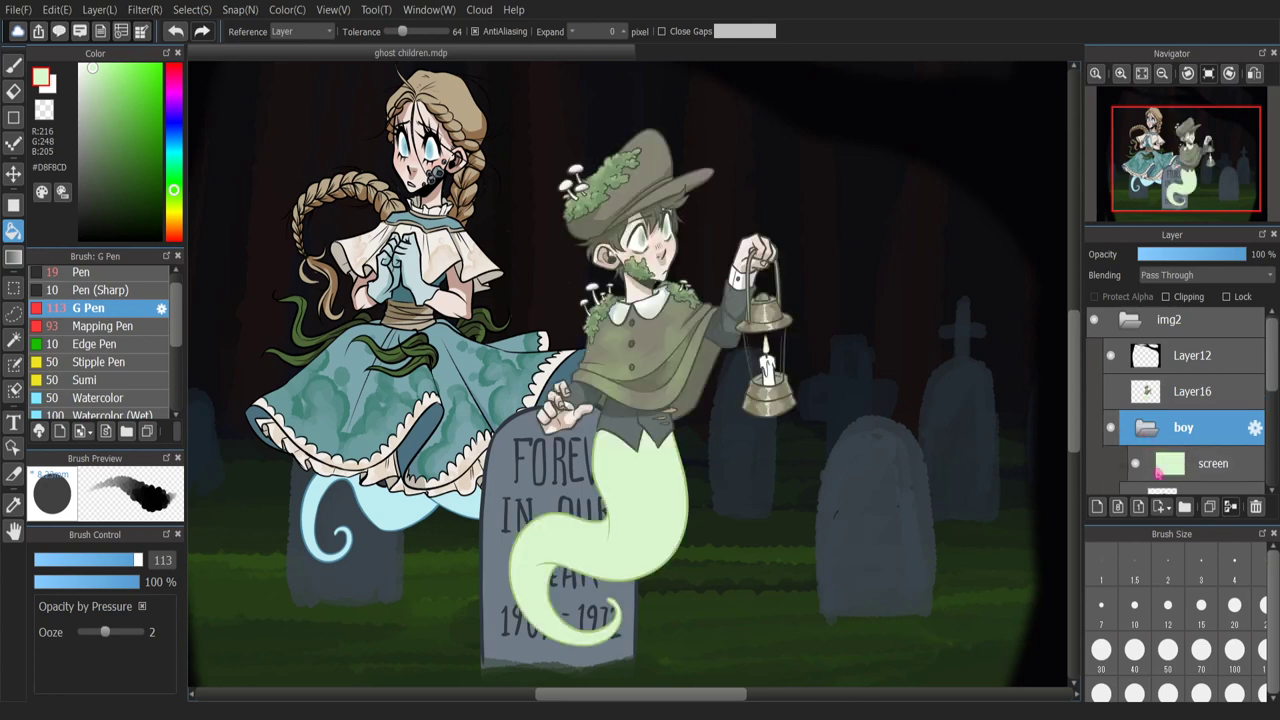
pyautogui.click(1146, 430)
# - Rename the merged boy layer, Layer16, as "boy merge"
pyautogui.click(1207, 405)
pyautogui.doubleClick(1207, 405)
pyautogui.write('boy merge')
pyautogui.press('Return')
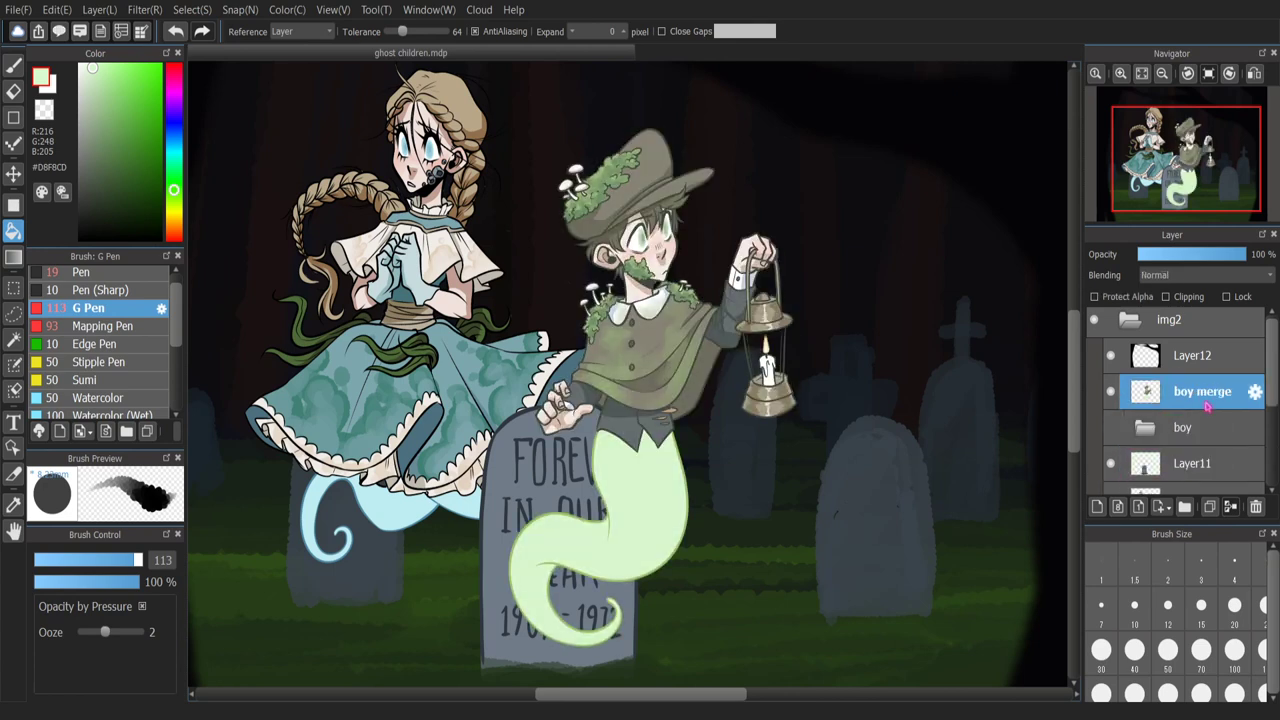
# - Add a new layer named "screen" directly above Layer8 and clip it to the ghost girl
pyautogui.moveTo(685, 694); pyautogui.dragTo(641, 700)
pyautogui.moveTo(1077, 309); pyautogui.dragTo(1077, 292)
pyautogui.moveTo(1270, 398); pyautogui.dragTo(1270, 425)
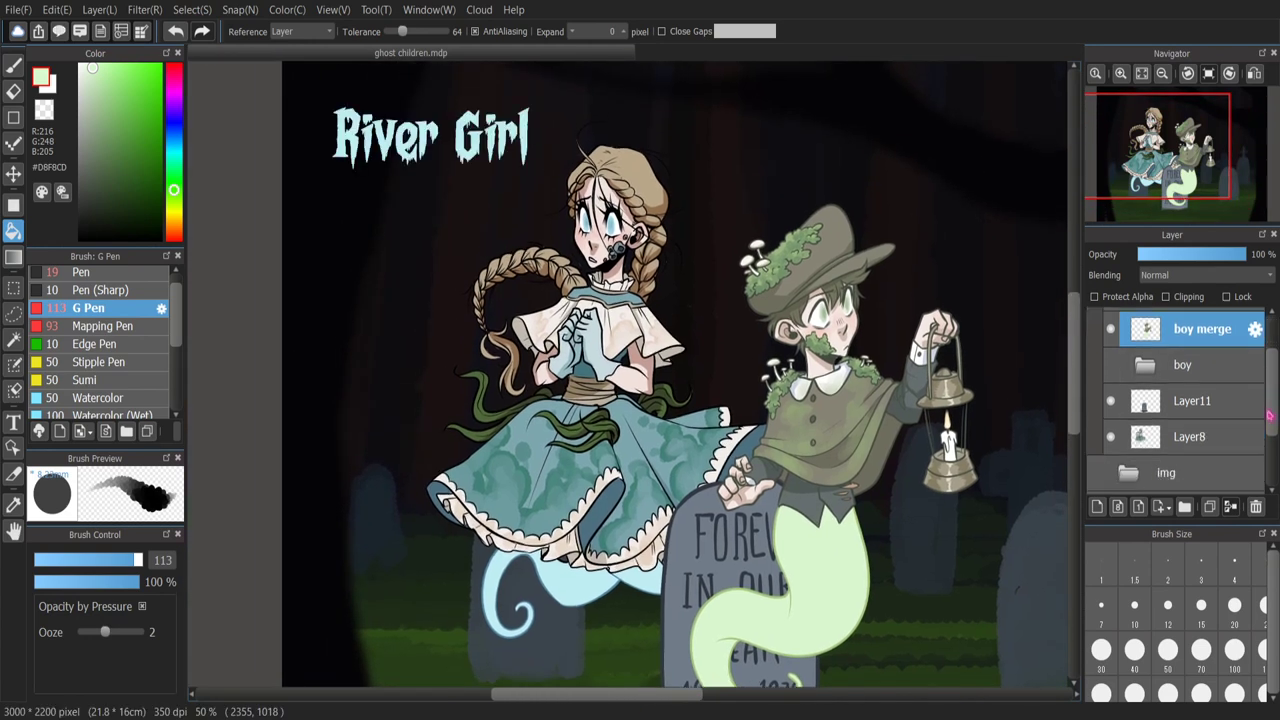
pyautogui.click(1199, 445)
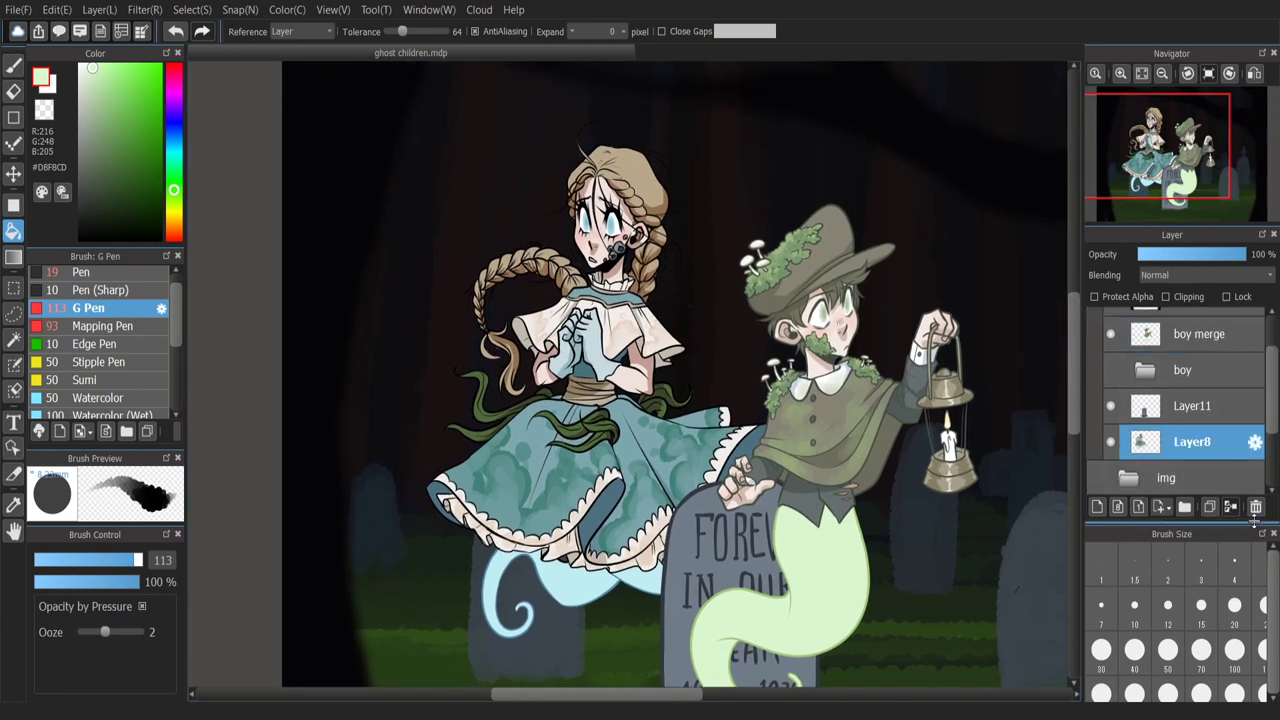
pyautogui.click(1097, 507)
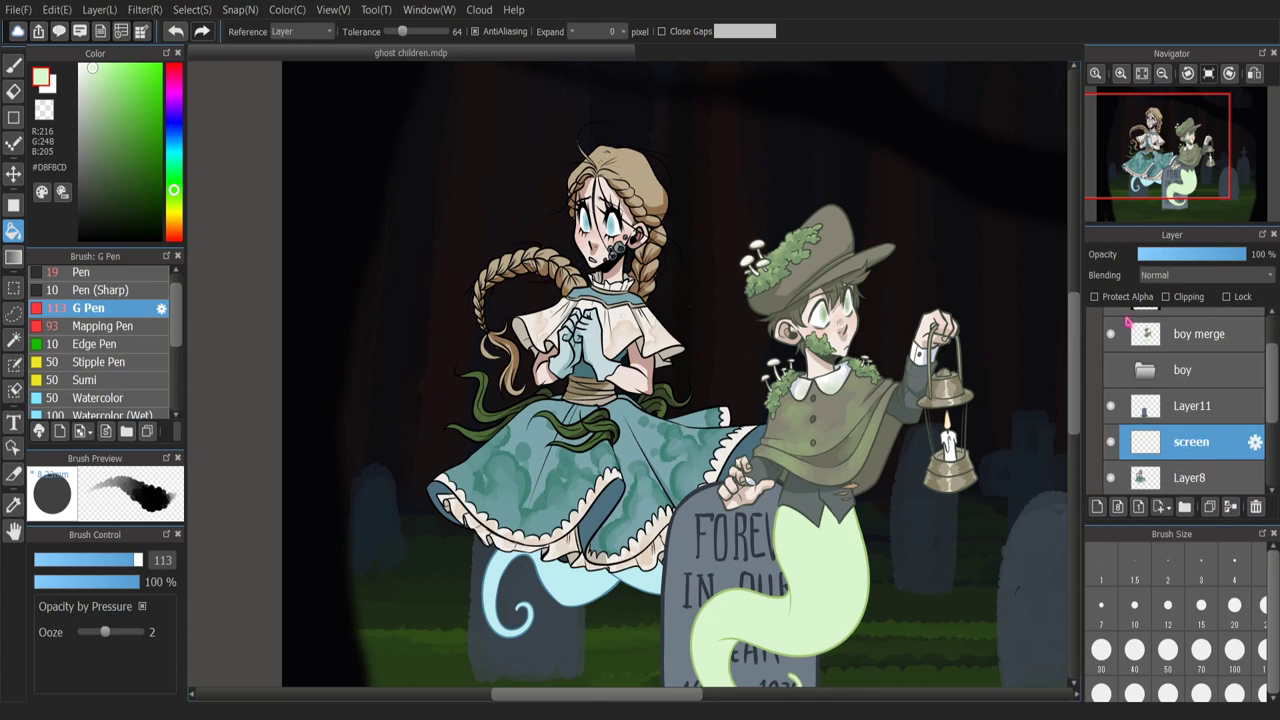
pyautogui.click(1166, 297)
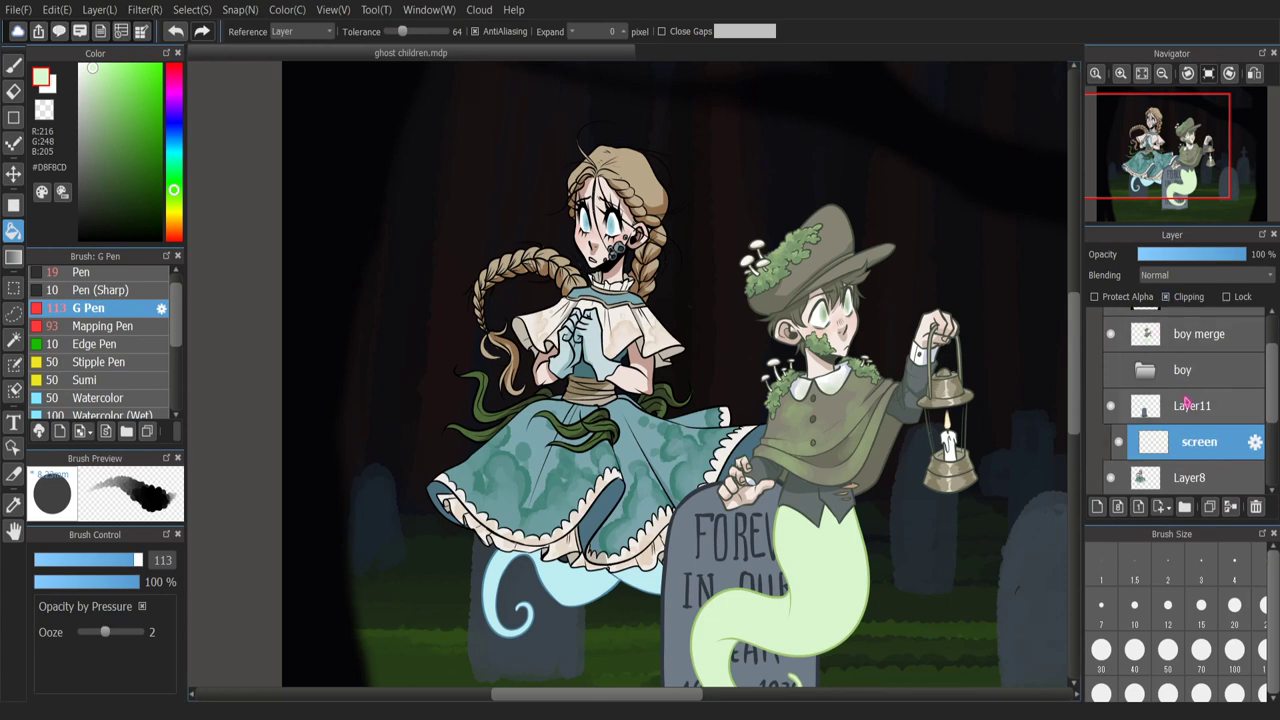
# - Fill the girl's screen layer with the pale blue sampled from her ghost tail and set its blending mode to Screen
pyautogui.keyDown('alt'); pyautogui.click(575, 585); pyautogui.keyUp('alt')
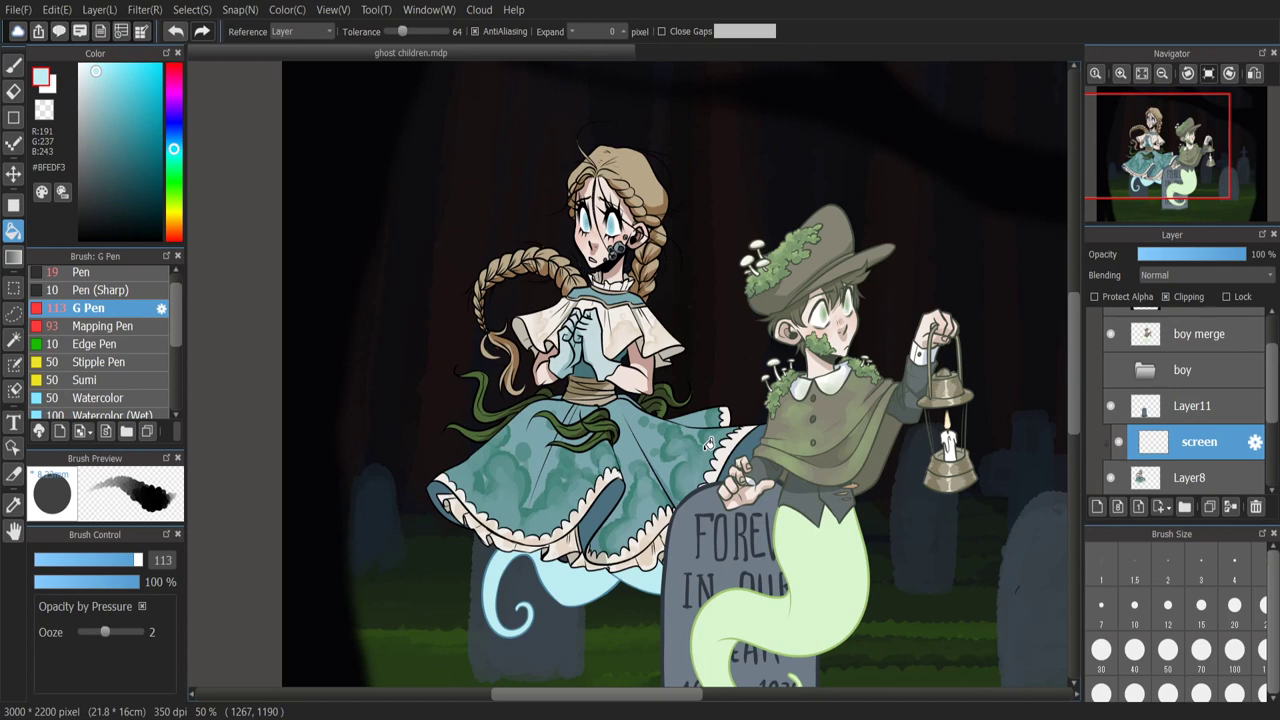
pyautogui.click(600, 356)
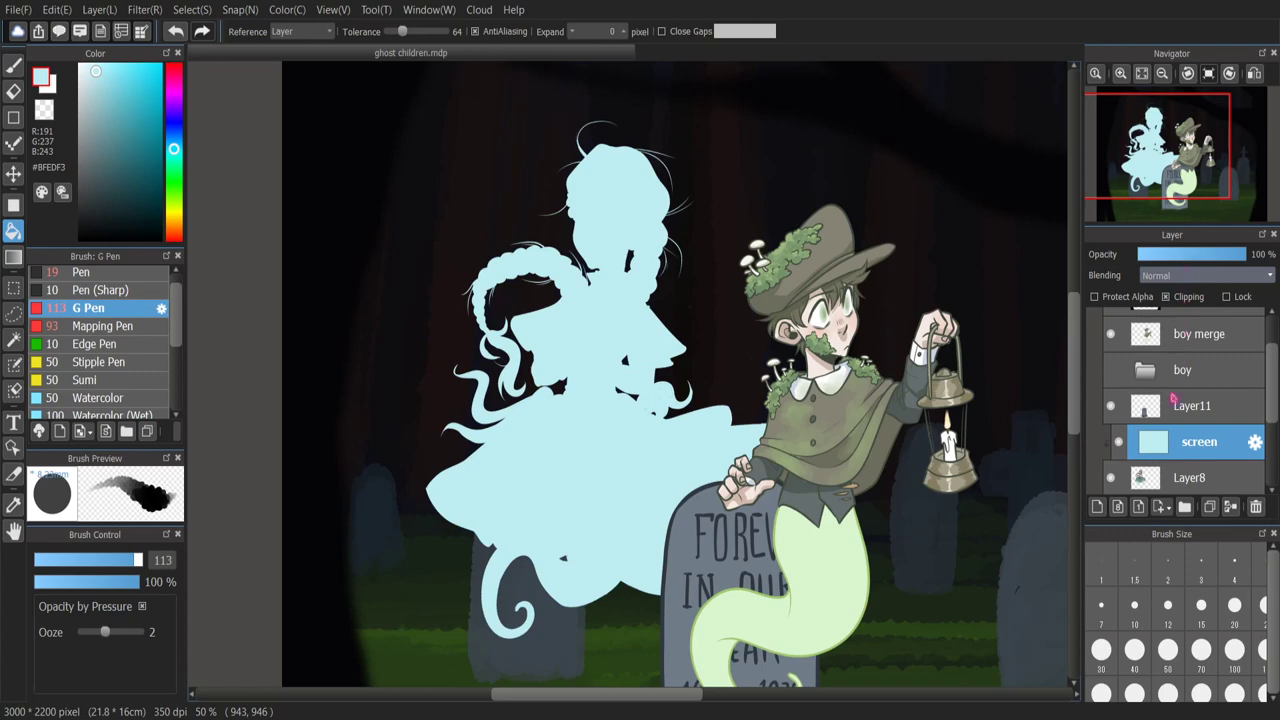
pyautogui.click(1182, 348)
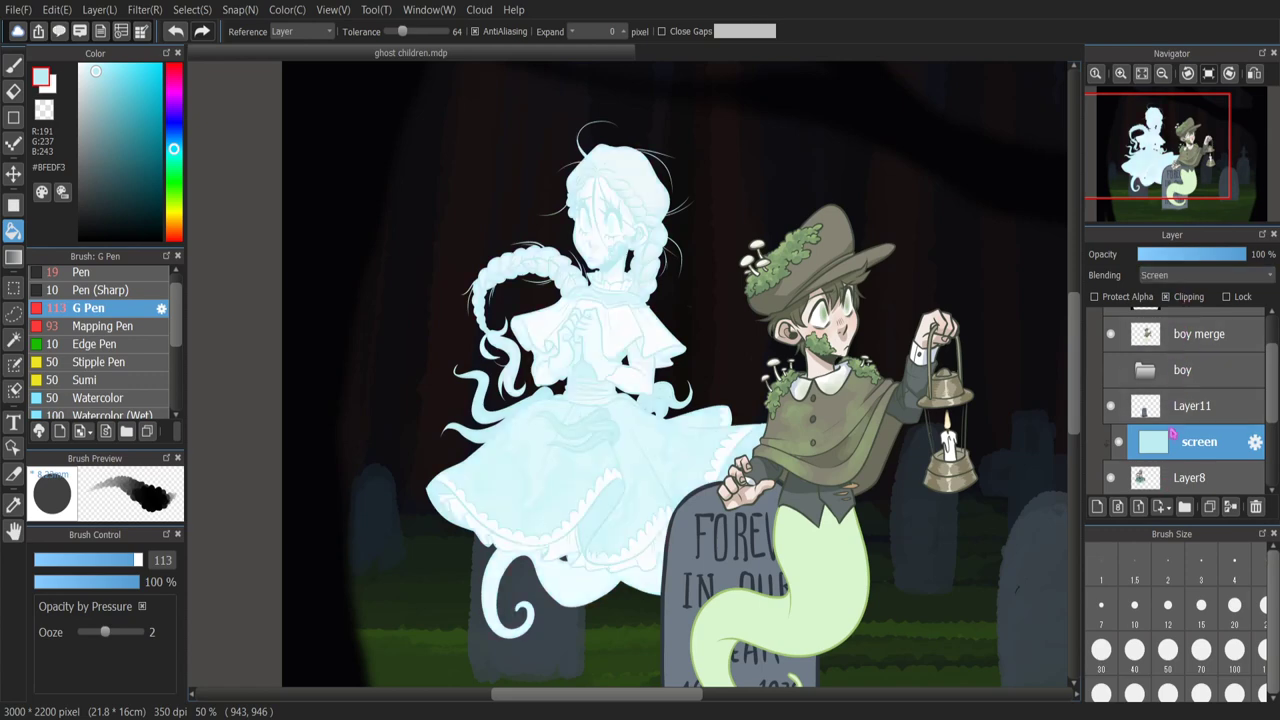
# - Reduce the opacity of the girl's screen layer to 38%
pyautogui.click(1197, 258)
pyautogui.moveTo(1182, 260); pyautogui.dragTo(1184, 261)
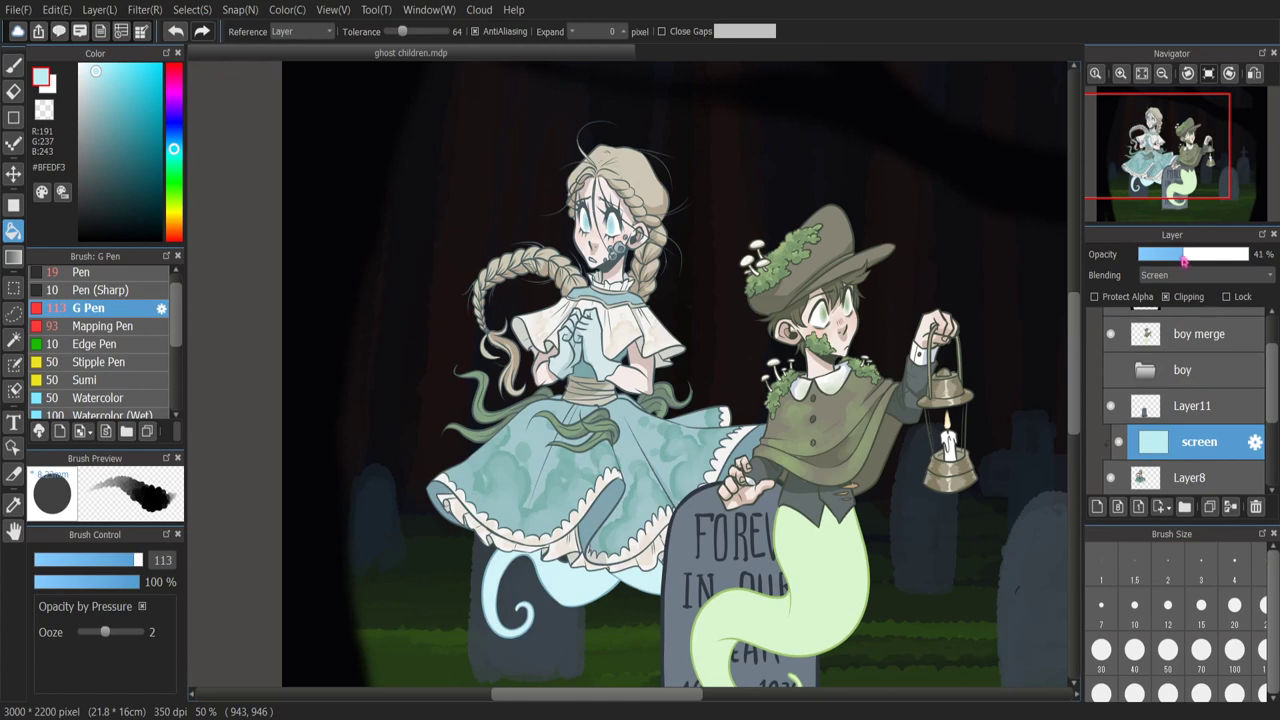
pyautogui.moveTo(1181, 260); pyautogui.dragTo(1182, 260)
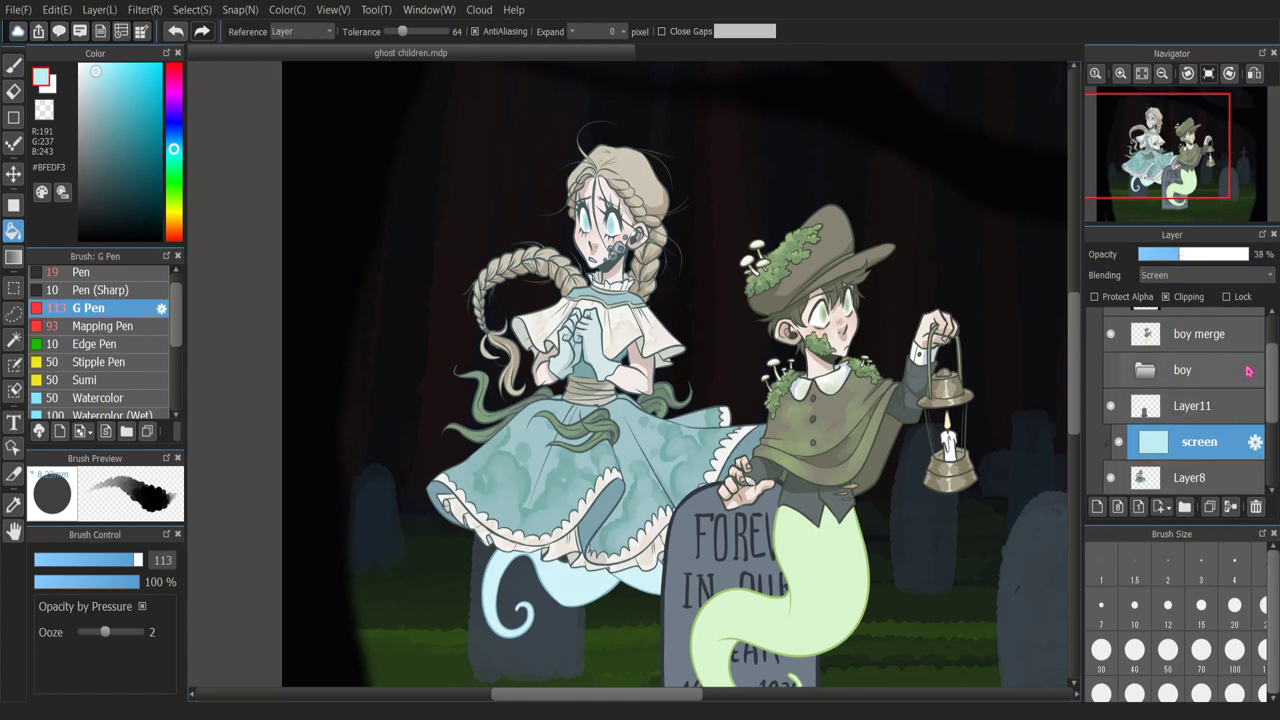
# - Create a layer folder above the girl's screen layer, move the screen layer and Layer8 into it, and collapse it
pyautogui.scroll(-2, 1269, 420)
pyautogui.scroll(1, 1269, 420)
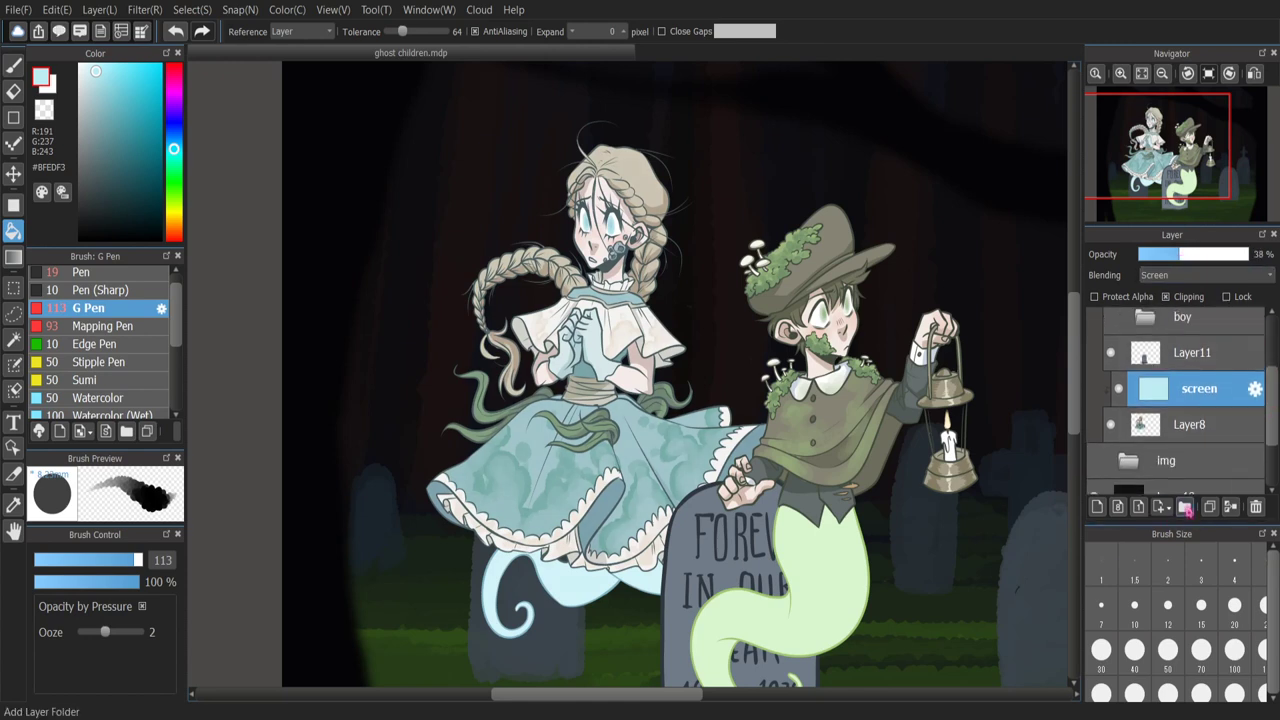
pyautogui.click(1184, 507)
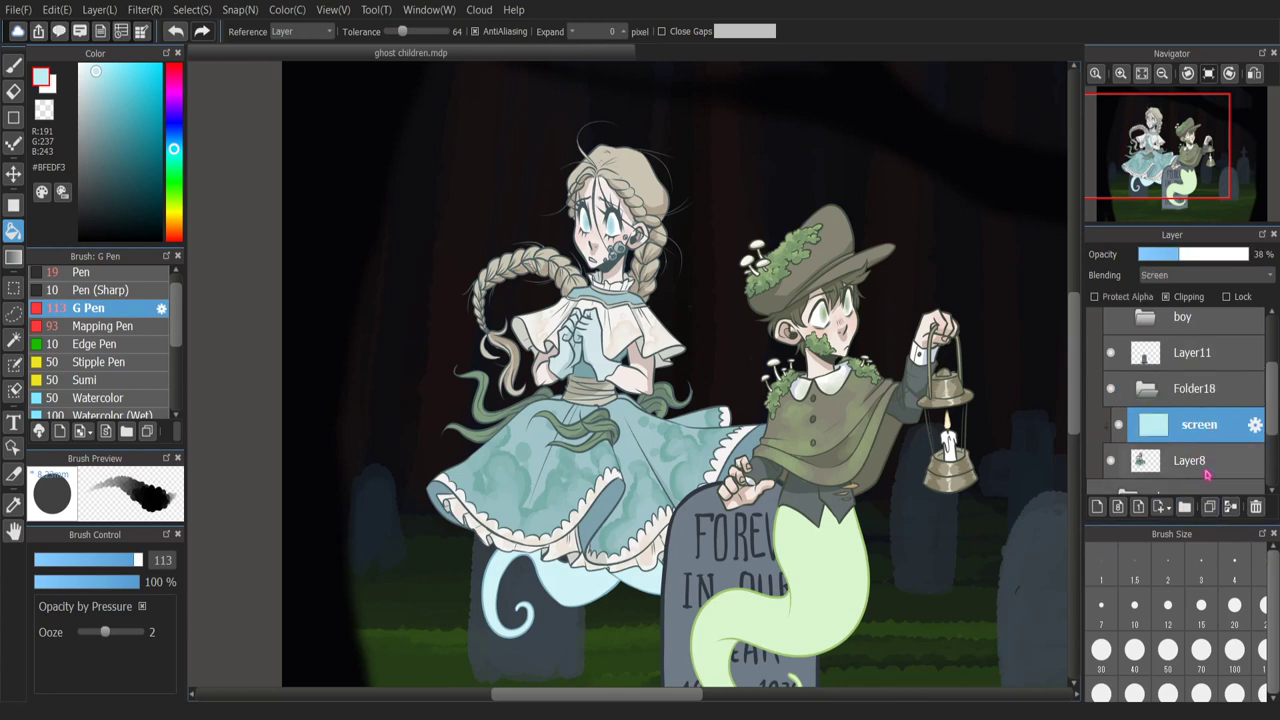
pyautogui.keyDown('shift'); pyautogui.click(1206, 462); pyautogui.keyUp('shift')
pyautogui.moveTo(1206, 436); pyautogui.dragTo(1212, 390)
pyautogui.click(1200, 393)
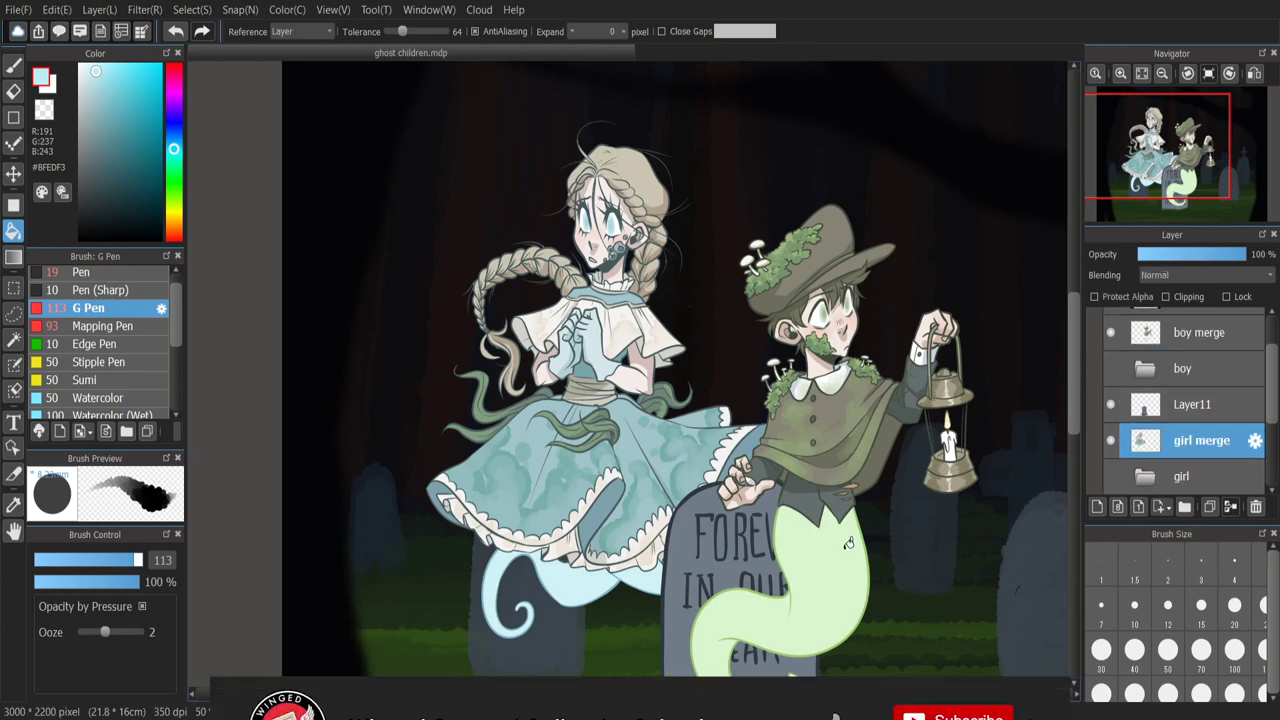
# - Examine the whole illustration and both tinted ghosts at different zoom levels
pyautogui.scroll(-2, 840, 686)
pyautogui.scroll(3, 728, 686)
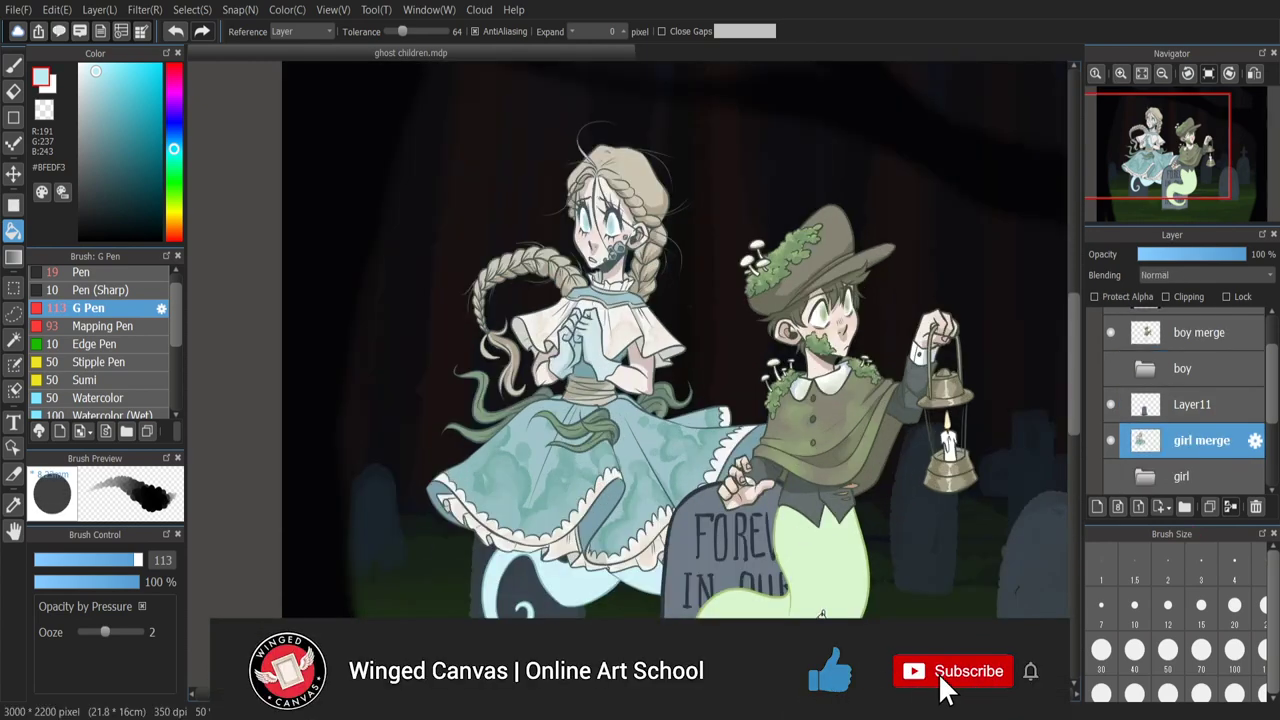
pyautogui.hotkey('ctrl', '-')
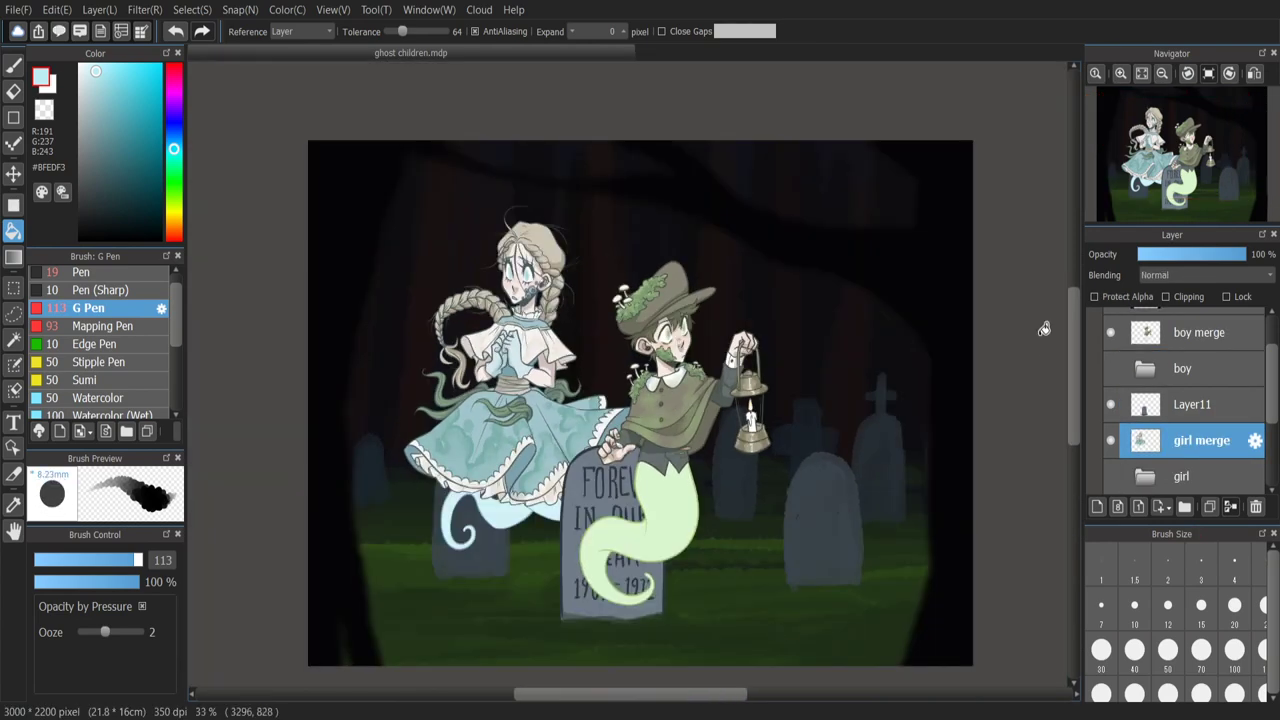
pyautogui.moveTo(1076, 354); pyautogui.dragTo(1076, 368)
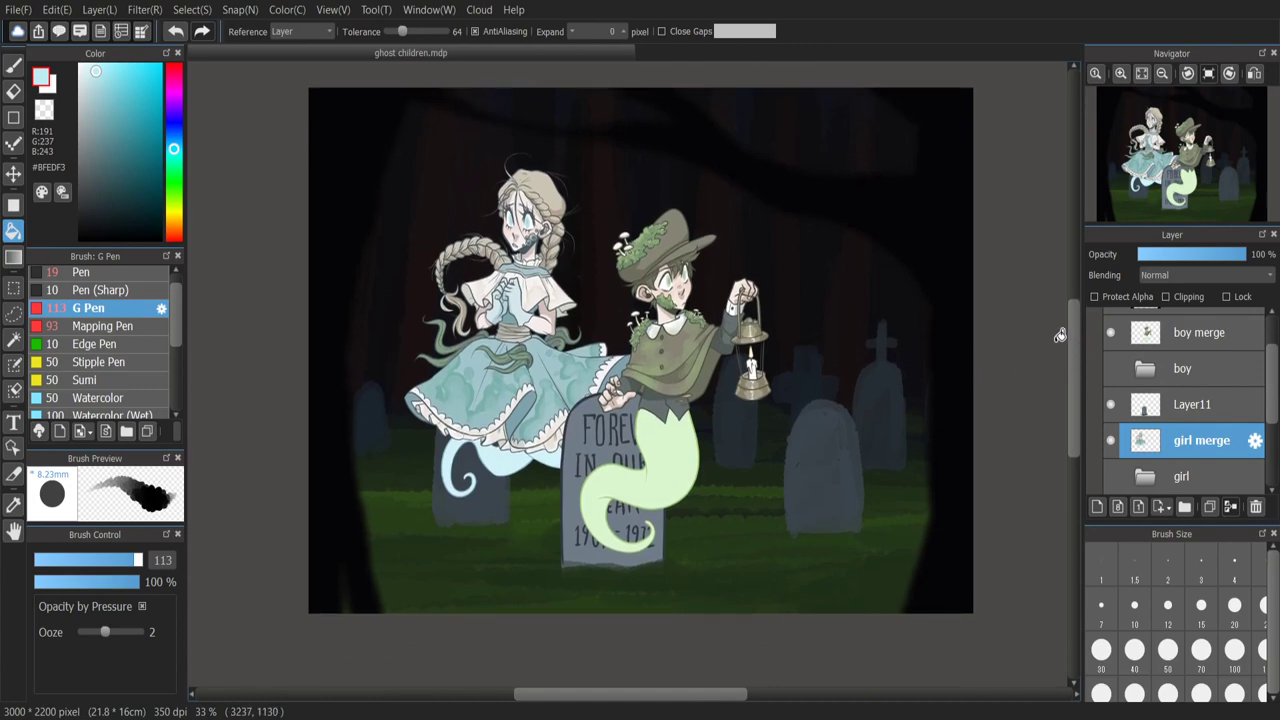
pyautogui.scroll(2, 976, 342)
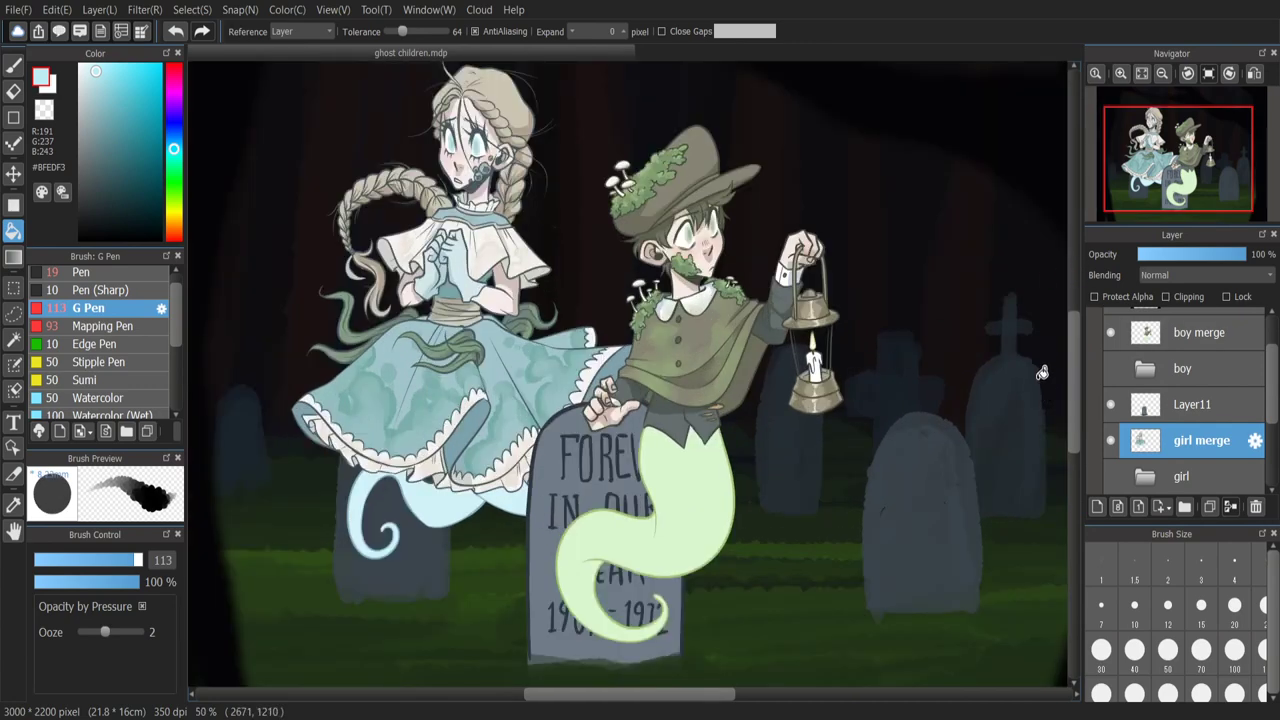
pyautogui.scroll(1, 1200, 400)
pyautogui.scroll(-2, 1263, 399)
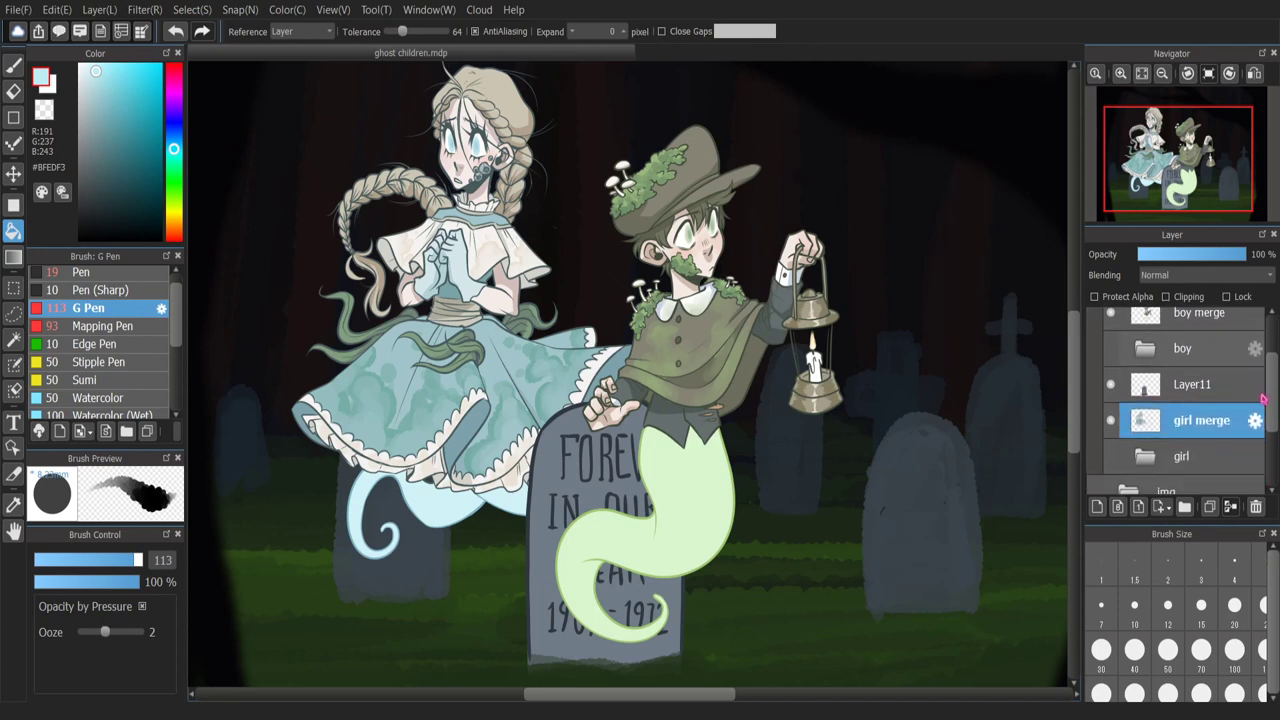
# - Add a new clipping layer above the tombstone's Layer11 and name it "multi"
pyautogui.click(1200, 382)
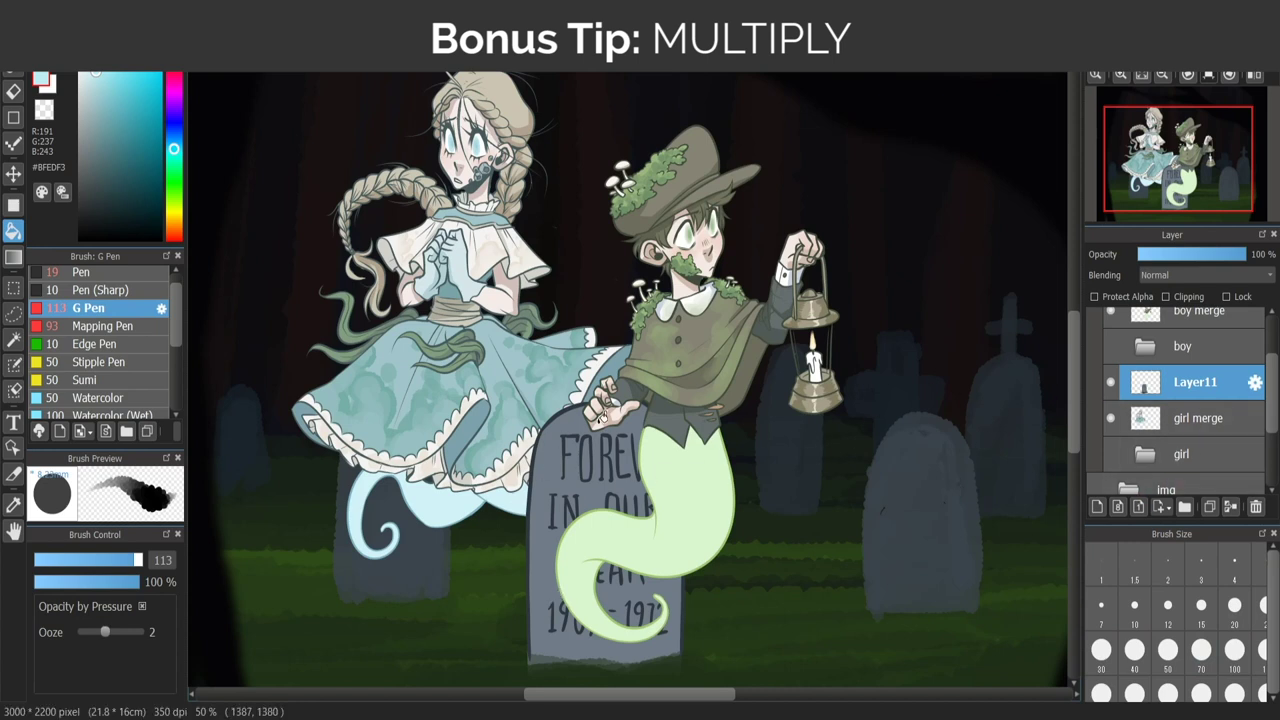
pyautogui.click(1097, 507)
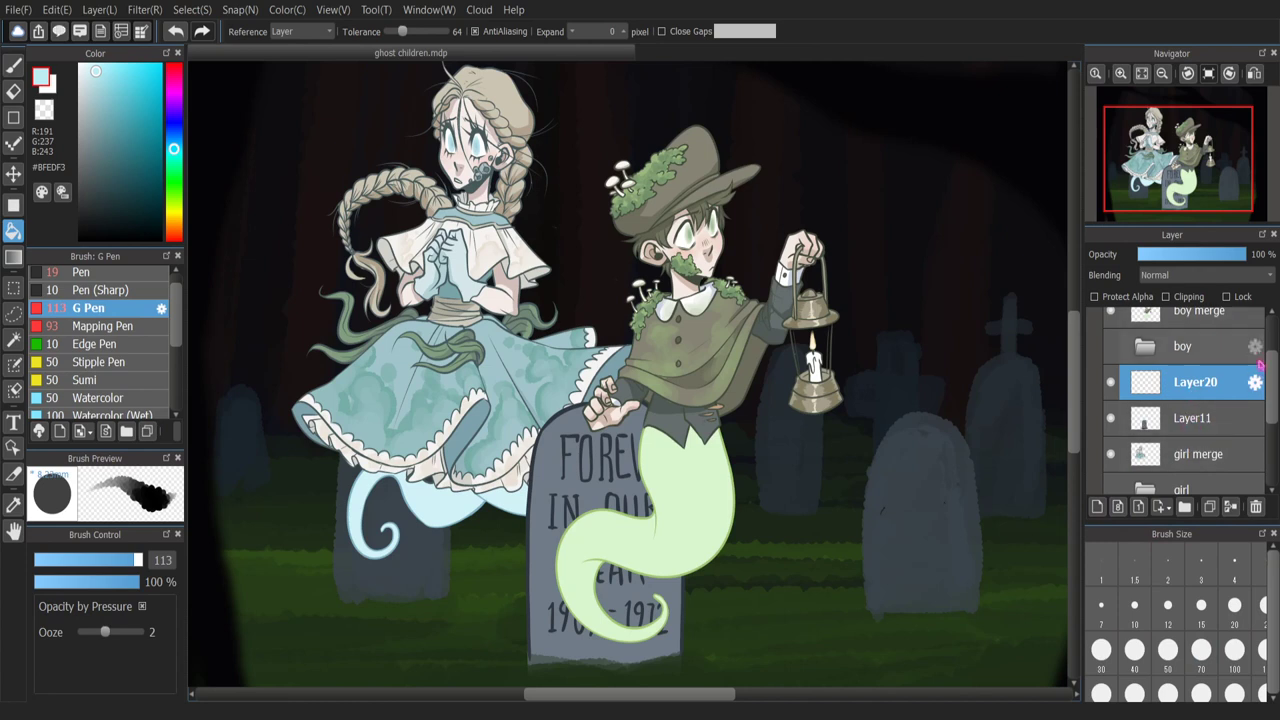
pyautogui.click(1165, 296)
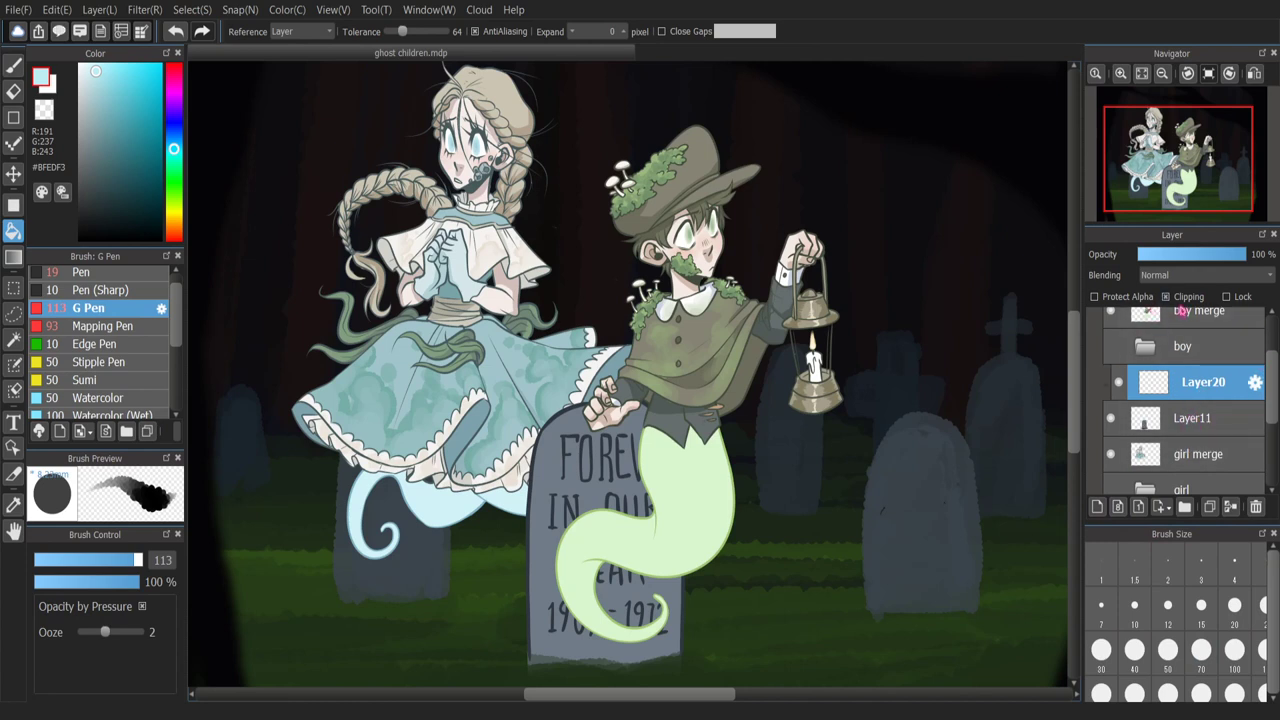
pyautogui.doubleClick(1205, 382)
pyautogui.write('multi')
pyautogui.press('Return')
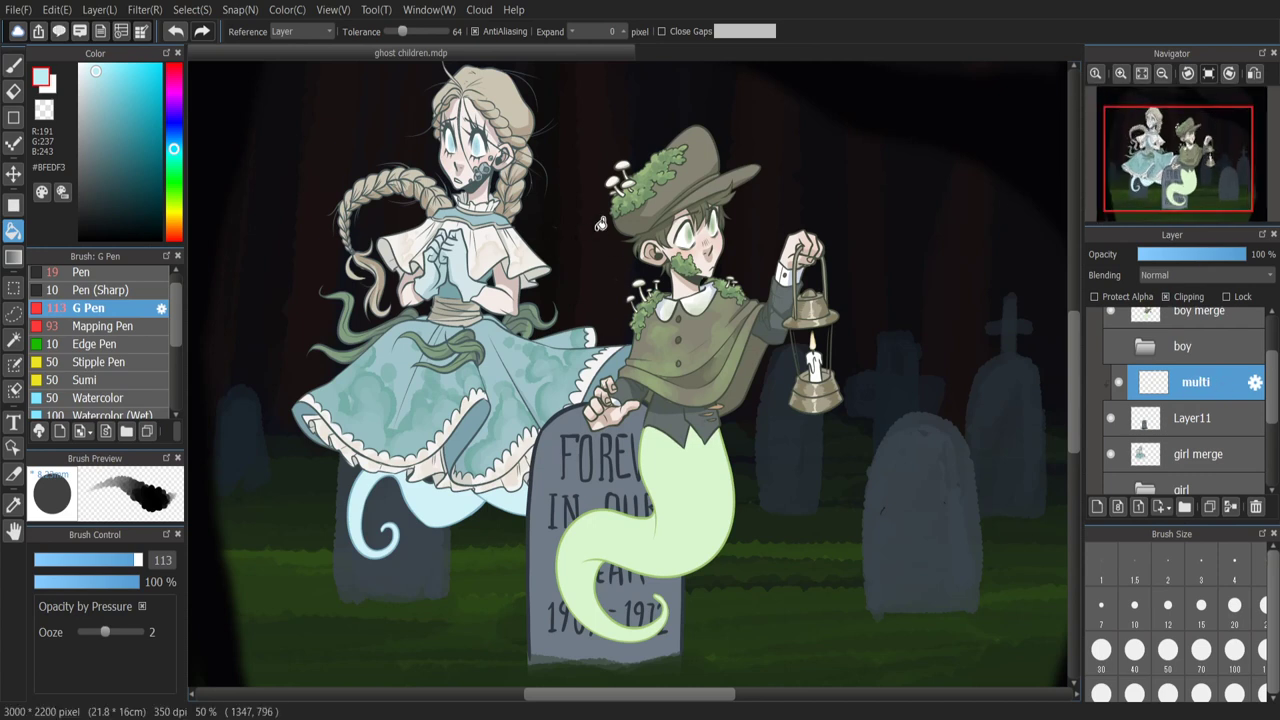
# - Fill the multi layer with the near-black sampled from the dark background
pyautogui.keyDown('alt'); pyautogui.click(275, 258); pyautogui.keyUp('alt')
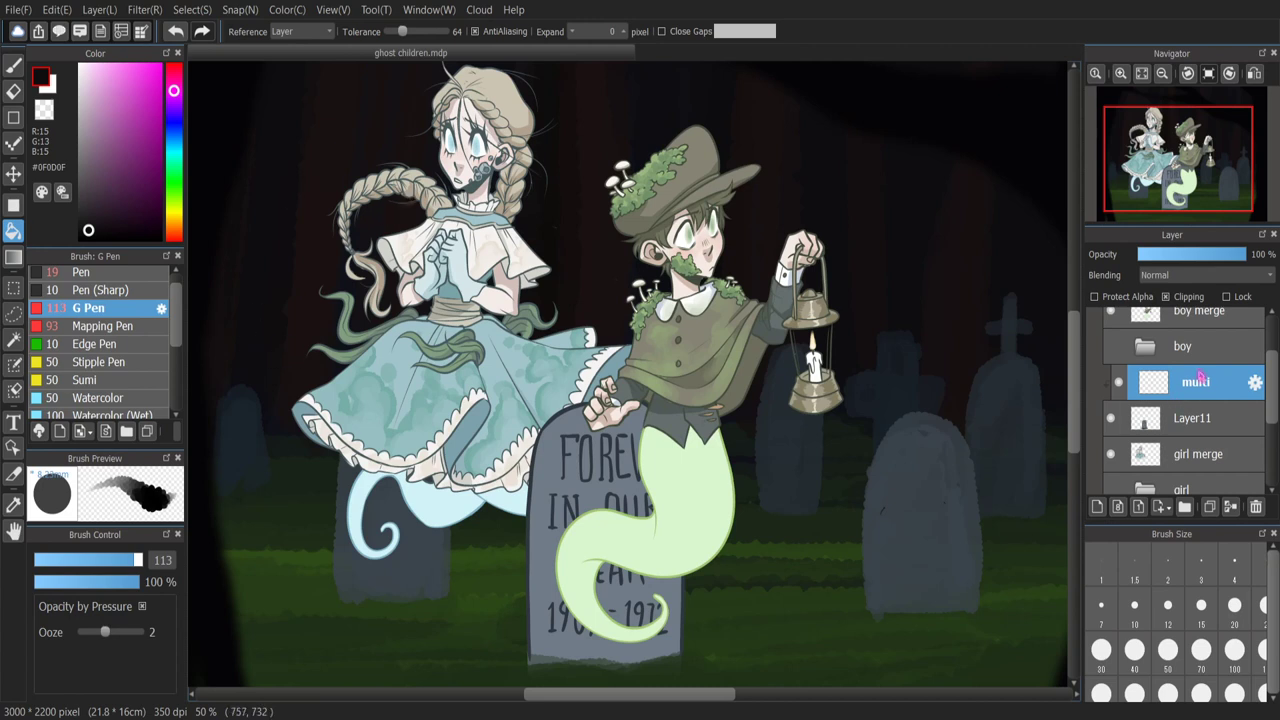
pyautogui.click(613, 462)
pyautogui.moveTo(1071, 431); pyautogui.dragTo(1074, 437)
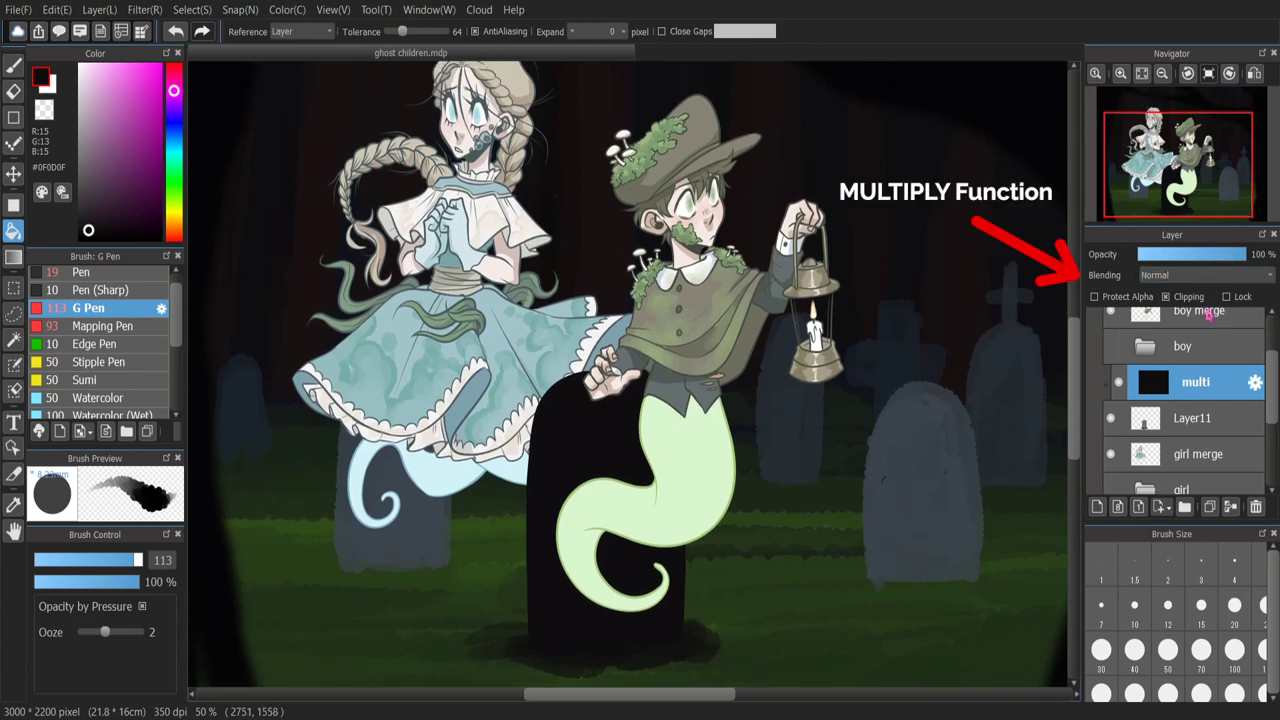
# - Set the multi layer's blending mode to Multiply and its opacity to 42%
pyautogui.click(1188, 305)
pyautogui.moveTo(1205, 254)
pyautogui.mouseDown()
pyautogui.moveTo(1172, 258)
pyautogui.moveTo(1185, 264)
pyautogui.mouseUp()
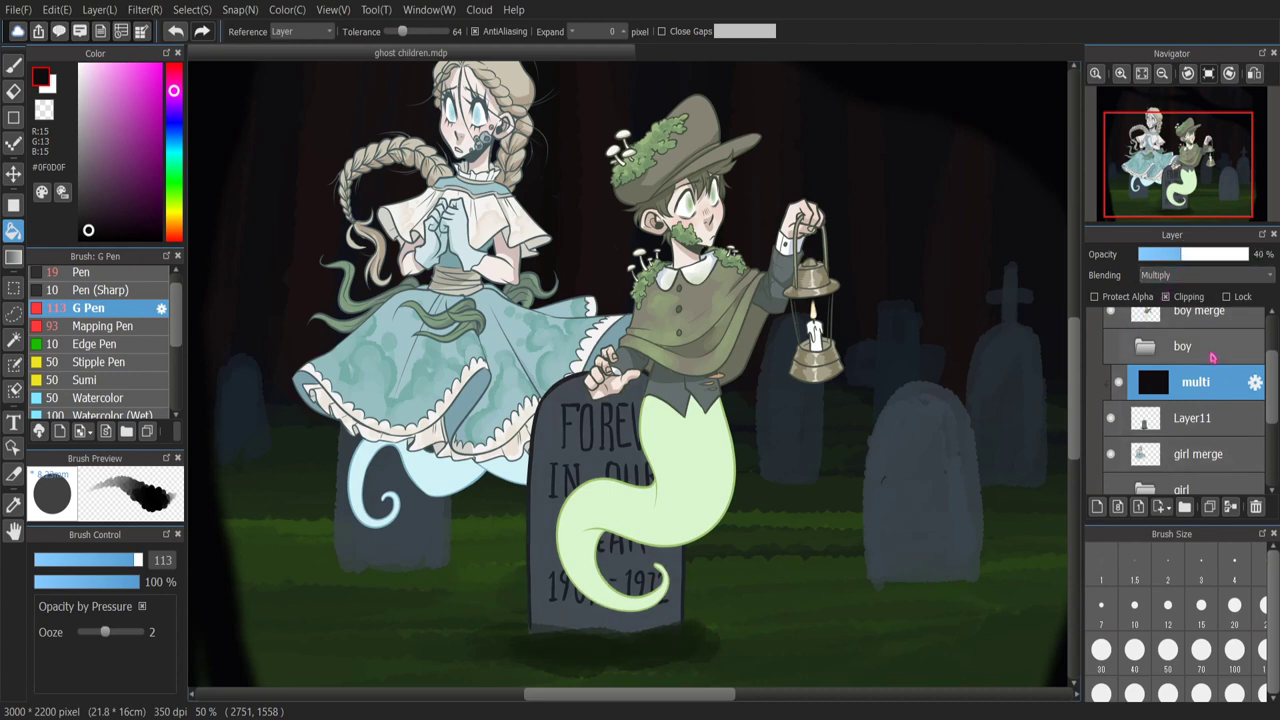
pyautogui.click(1186, 256)
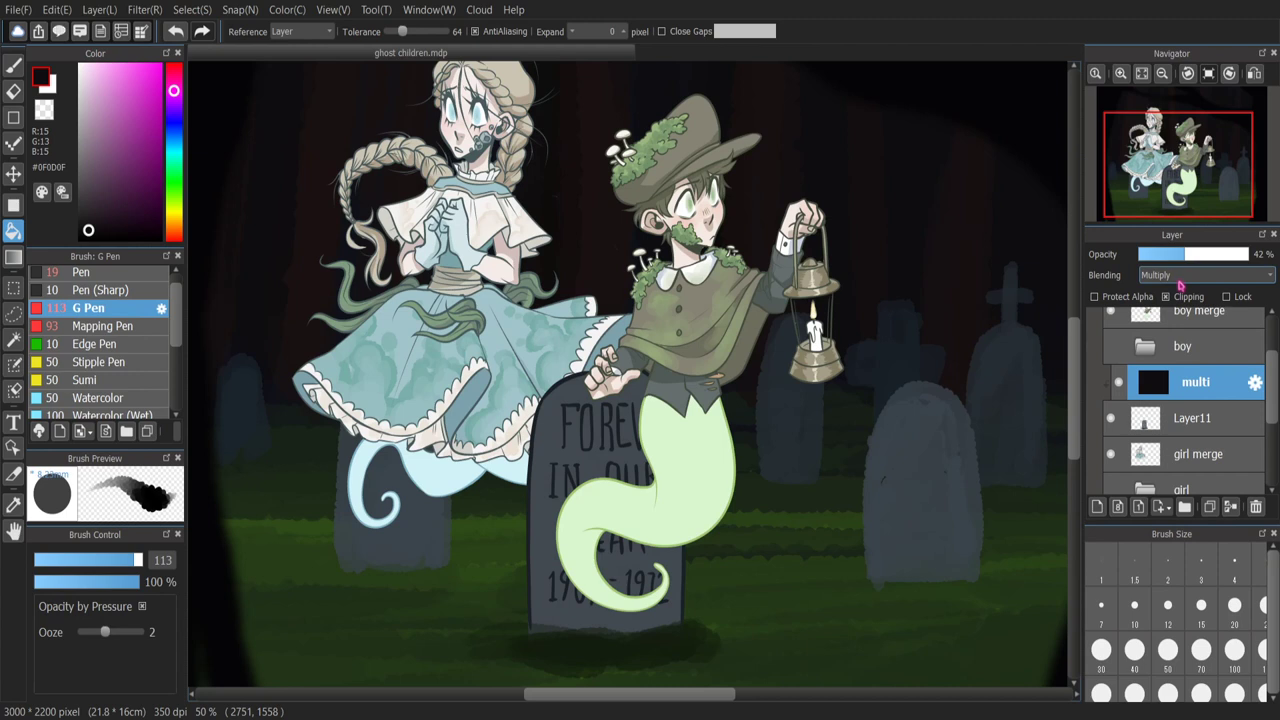
# - Create a layer folder above the multi layer, move multi and Layer11 into it together, and collapse it
pyautogui.click(1208, 430)
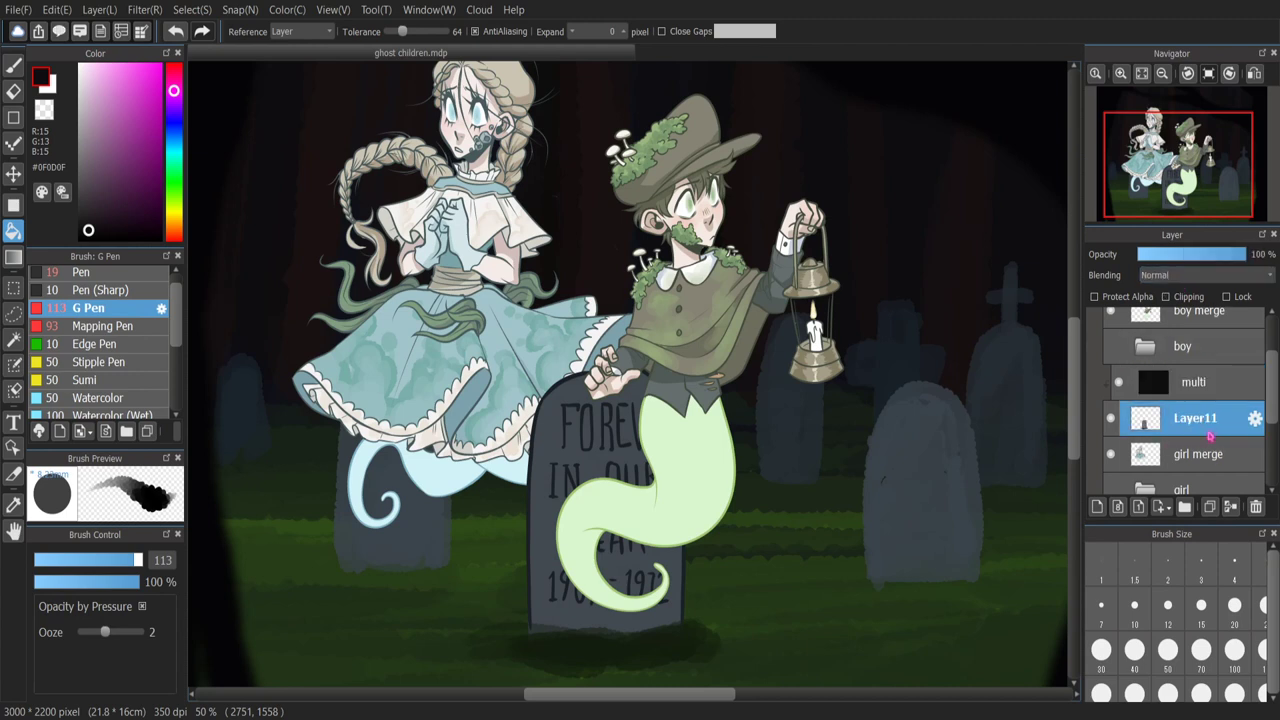
pyautogui.keyDown('ctrl'); pyautogui.click(1212, 395); pyautogui.keyUp('ctrl')
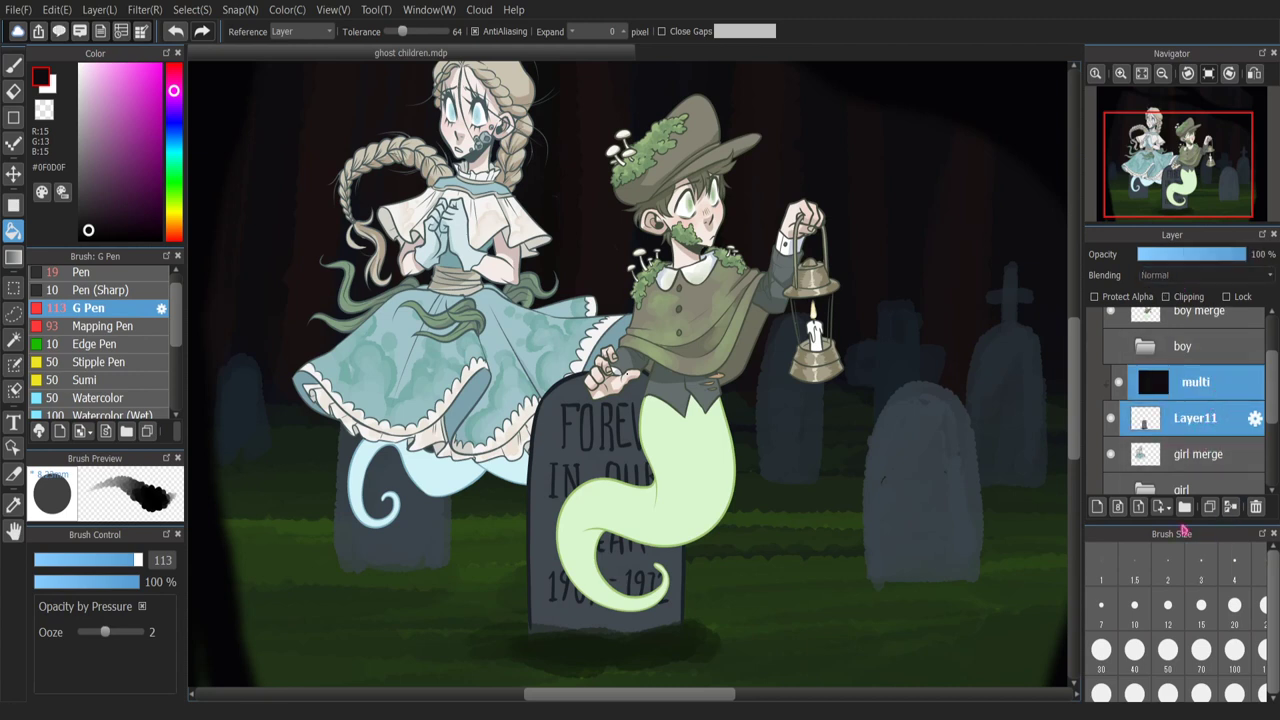
pyautogui.click(1184, 506)
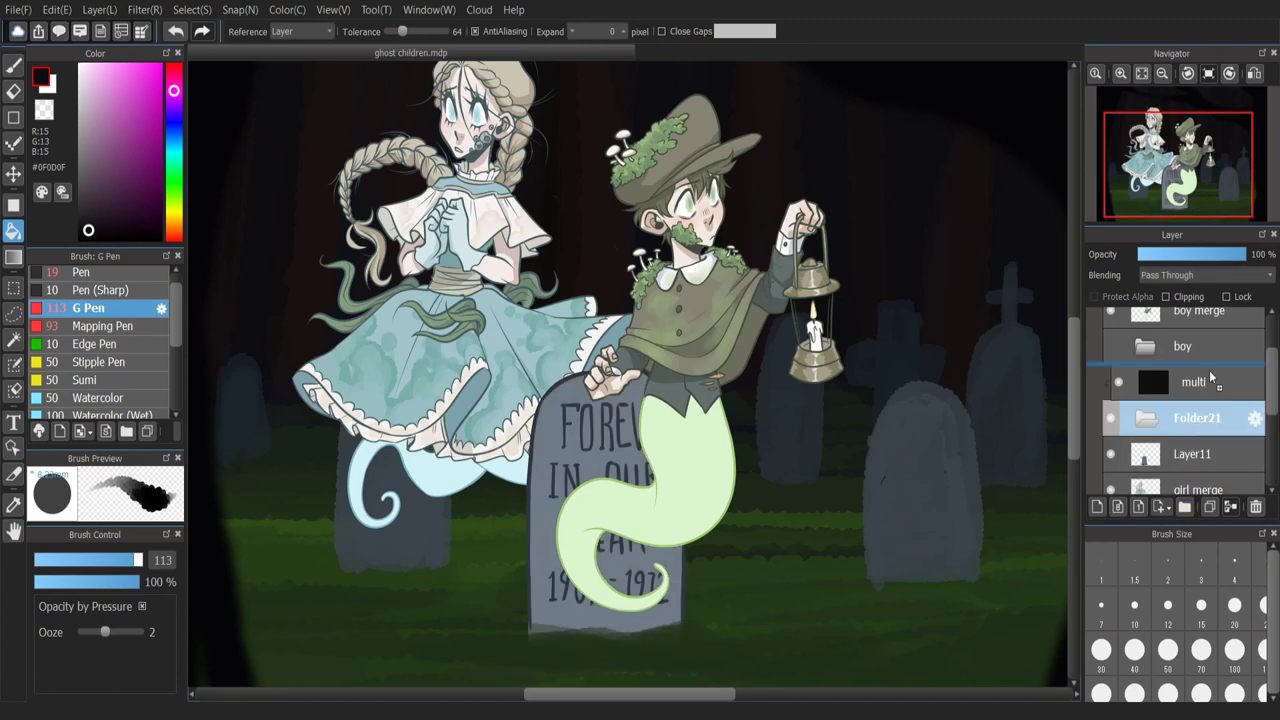
pyautogui.click(1210, 453)
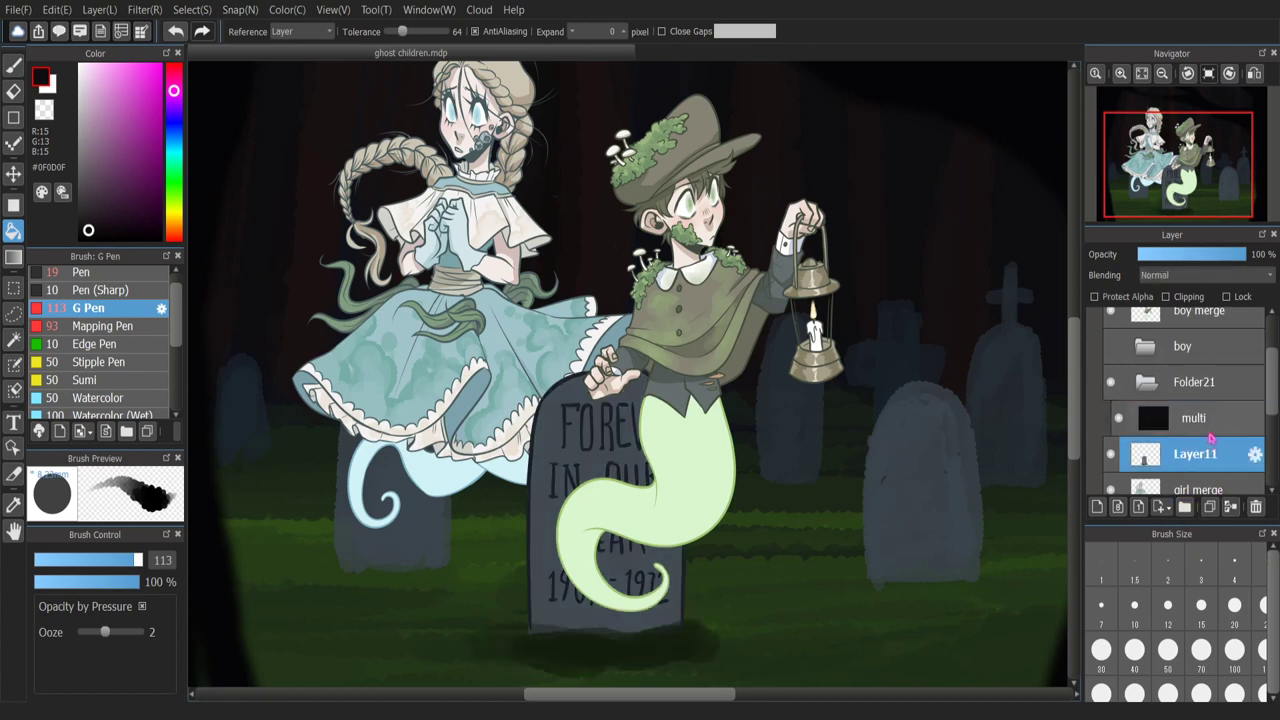
pyautogui.keyDown('ctrl'); pyautogui.click(1211, 436); pyautogui.keyUp('ctrl')
pyautogui.moveTo(1212, 422); pyautogui.dragTo(1127, 378)
pyautogui.click(1150, 383)
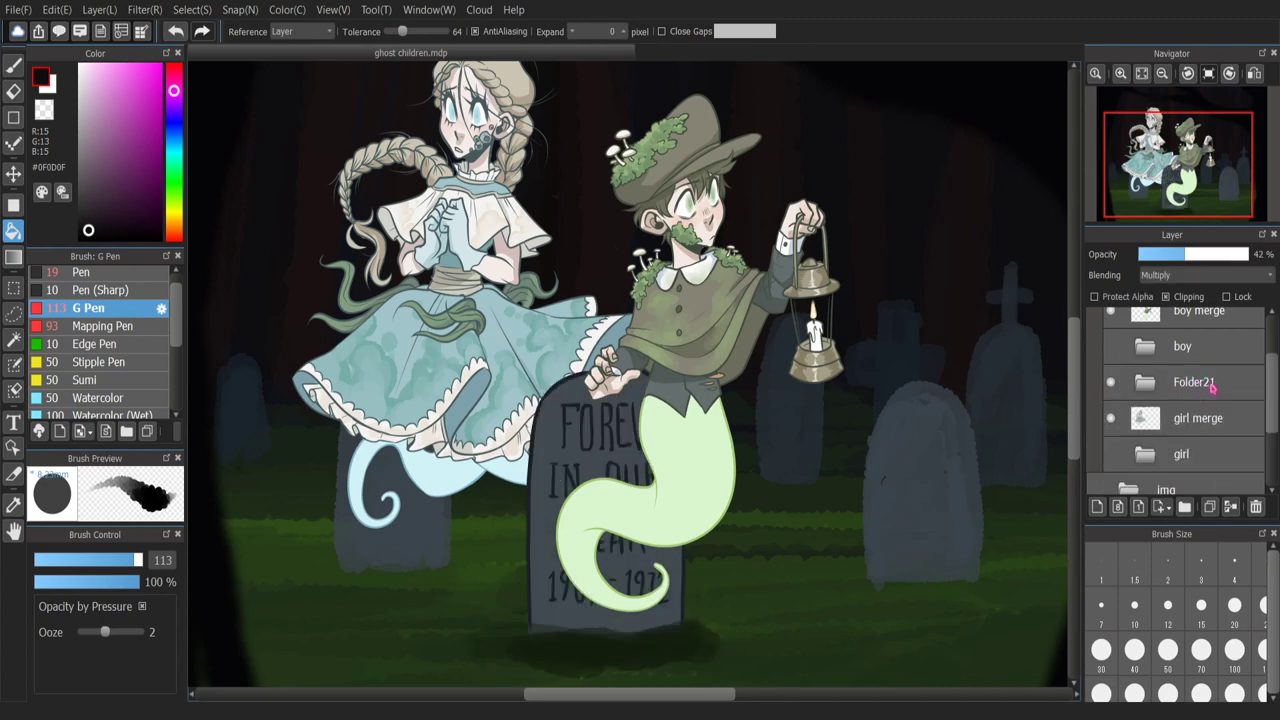
# - Rename the new folder as "tombstone" and make a merged copy of it as a separate layer
pyautogui.doubleClick(1211, 390)
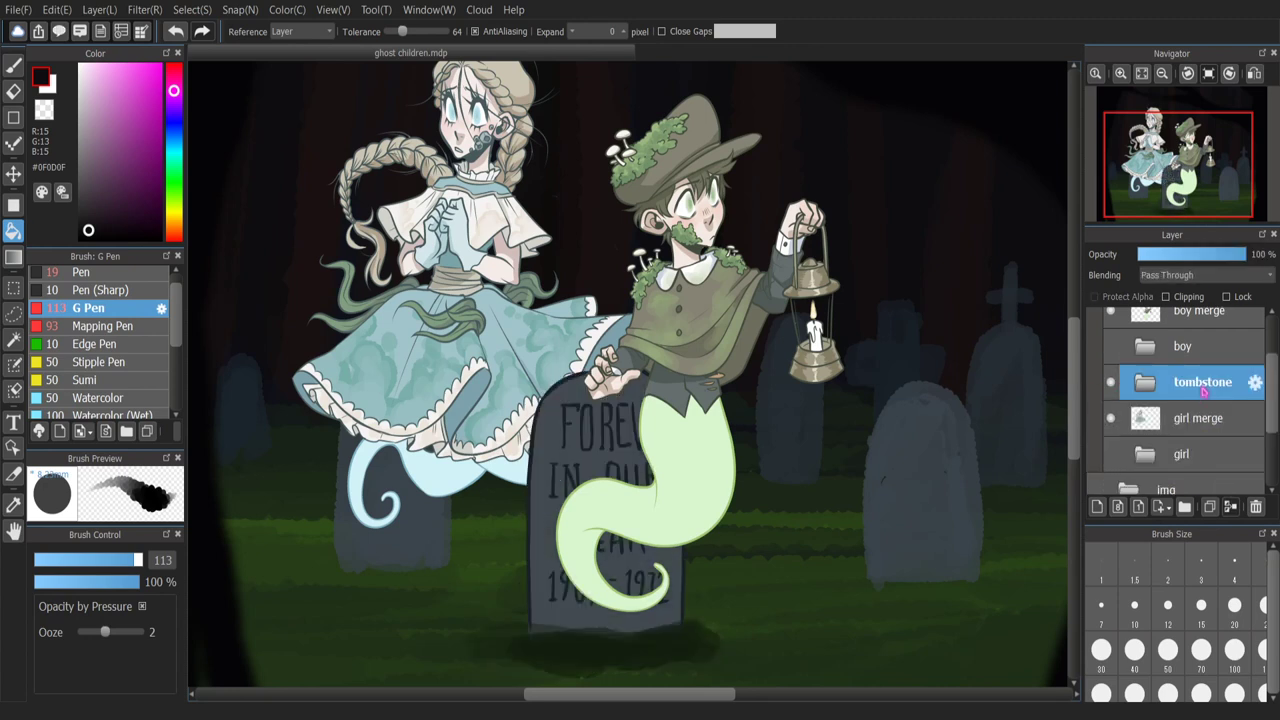
pyautogui.hotkey('ctrl', 'shift', 'n')
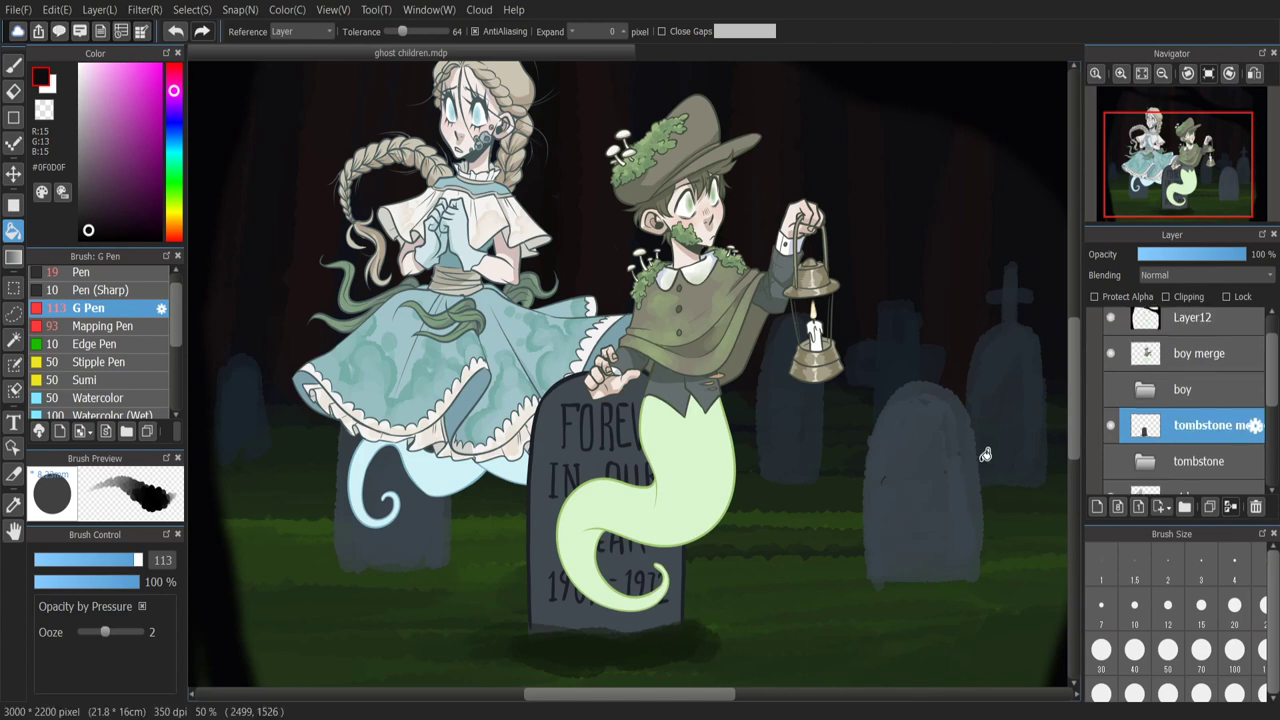
pyautogui.hotkey('ctrl', '-')
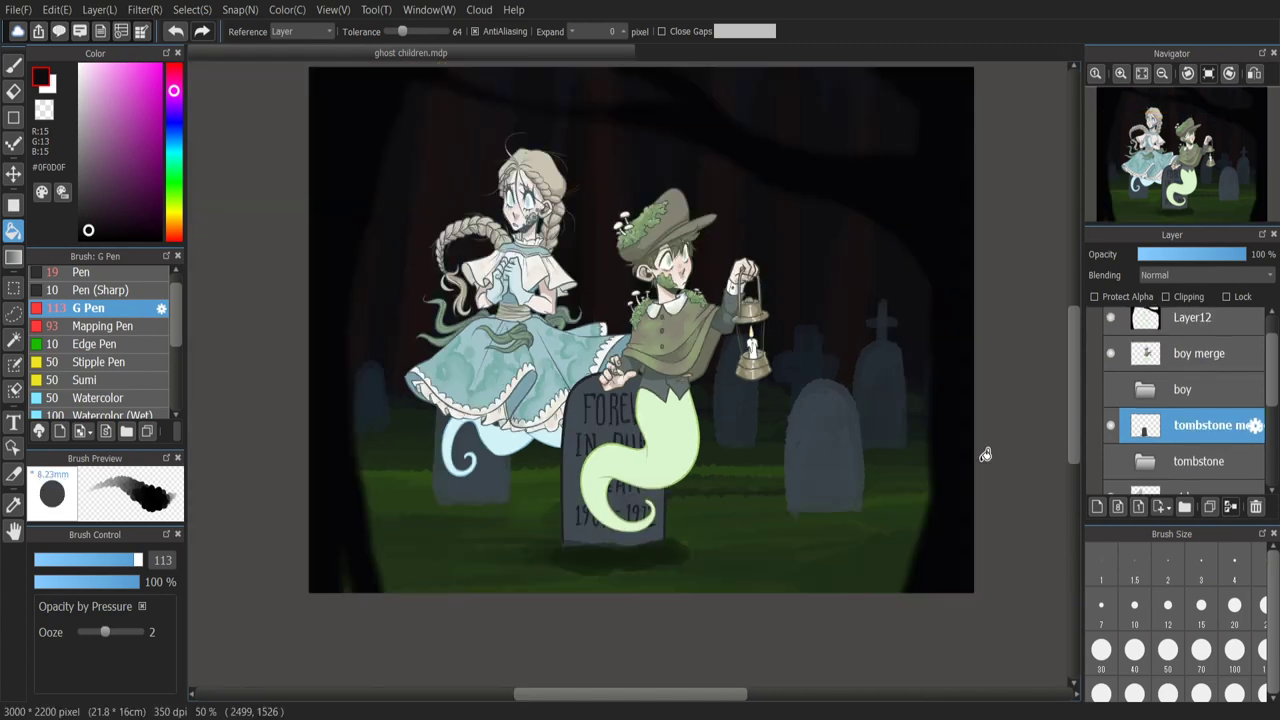
# - Lower the boy merge layer's opacity to 81%
pyautogui.click(13, 531)
pyautogui.moveTo(599, 507); pyautogui.dragTo(556, 553)
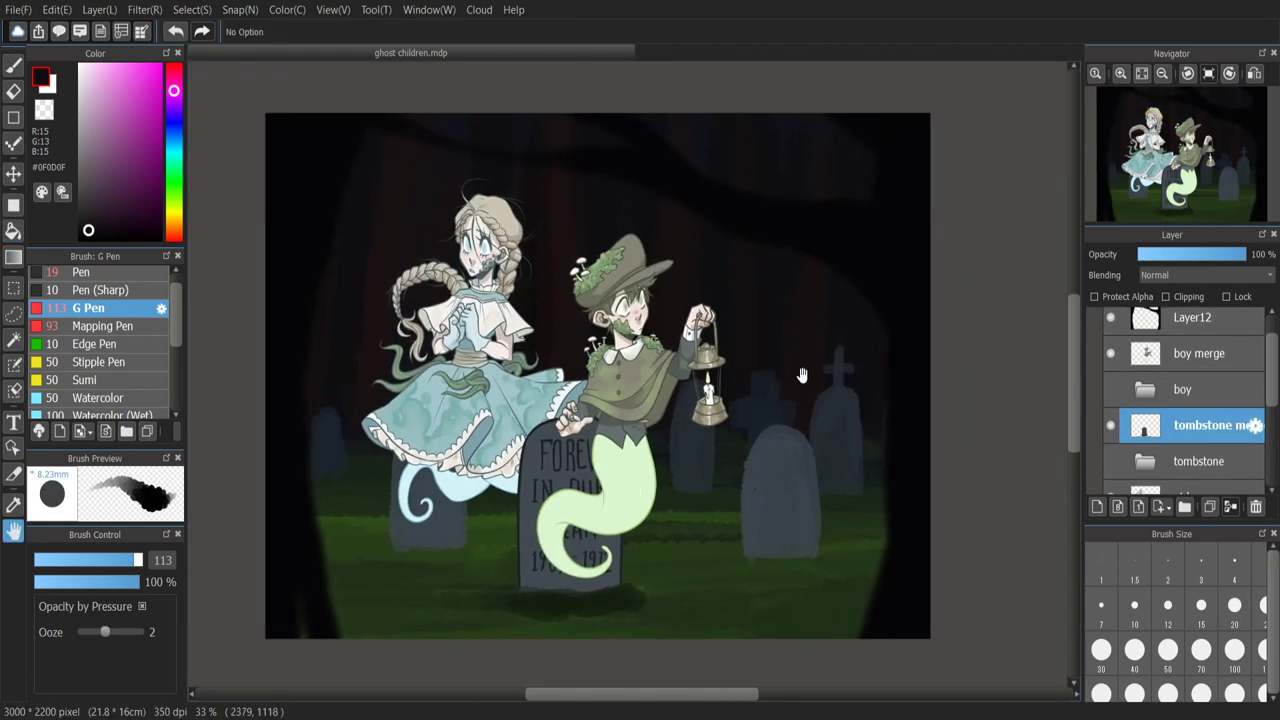
pyautogui.moveTo(706, 526); pyautogui.dragTo(718, 510)
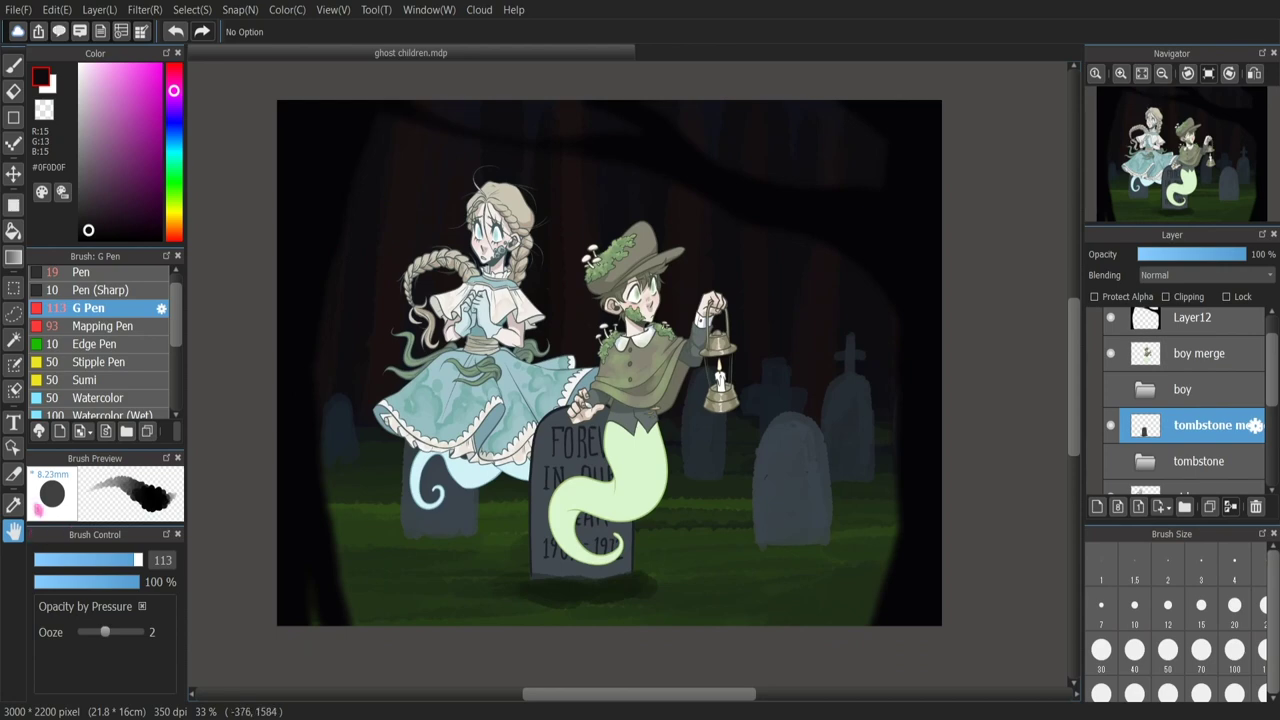
pyautogui.hotkey('ctrl', '+')
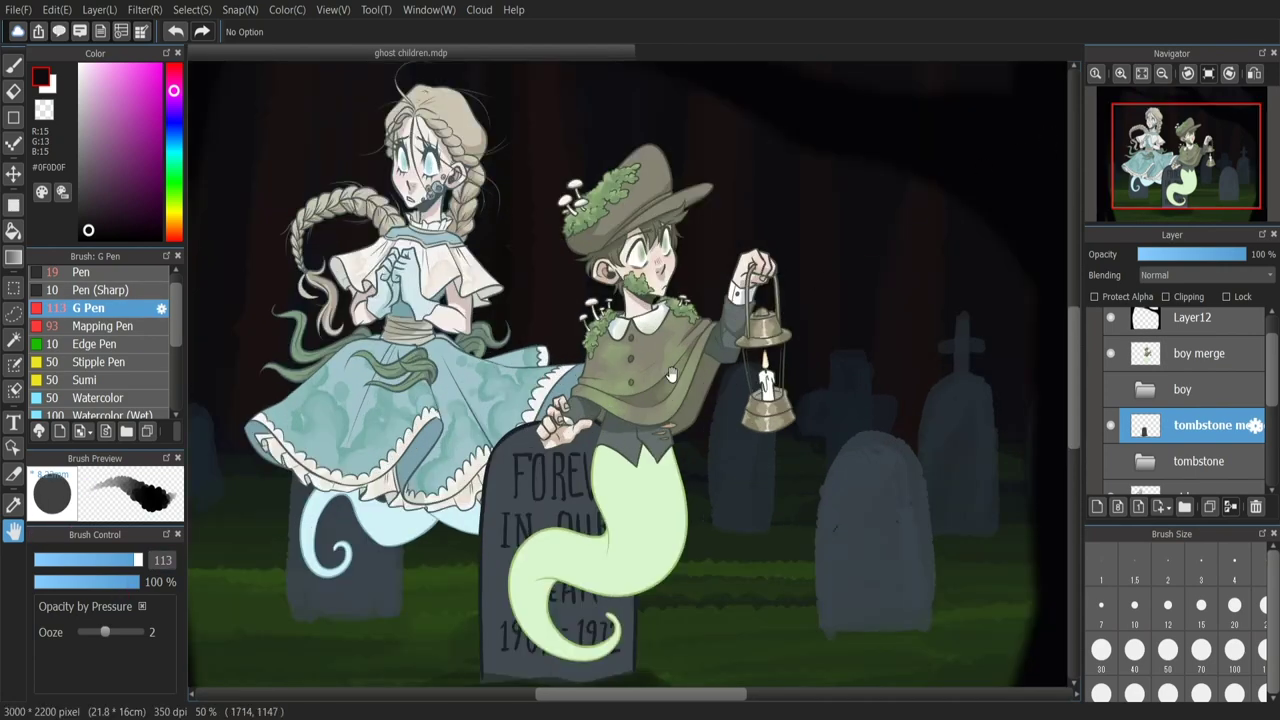
pyautogui.moveTo(1268, 363)
pyautogui.mouseDown()
pyautogui.moveTo(1268, 388)
pyautogui.moveTo(1268, 364)
pyautogui.mouseUp()
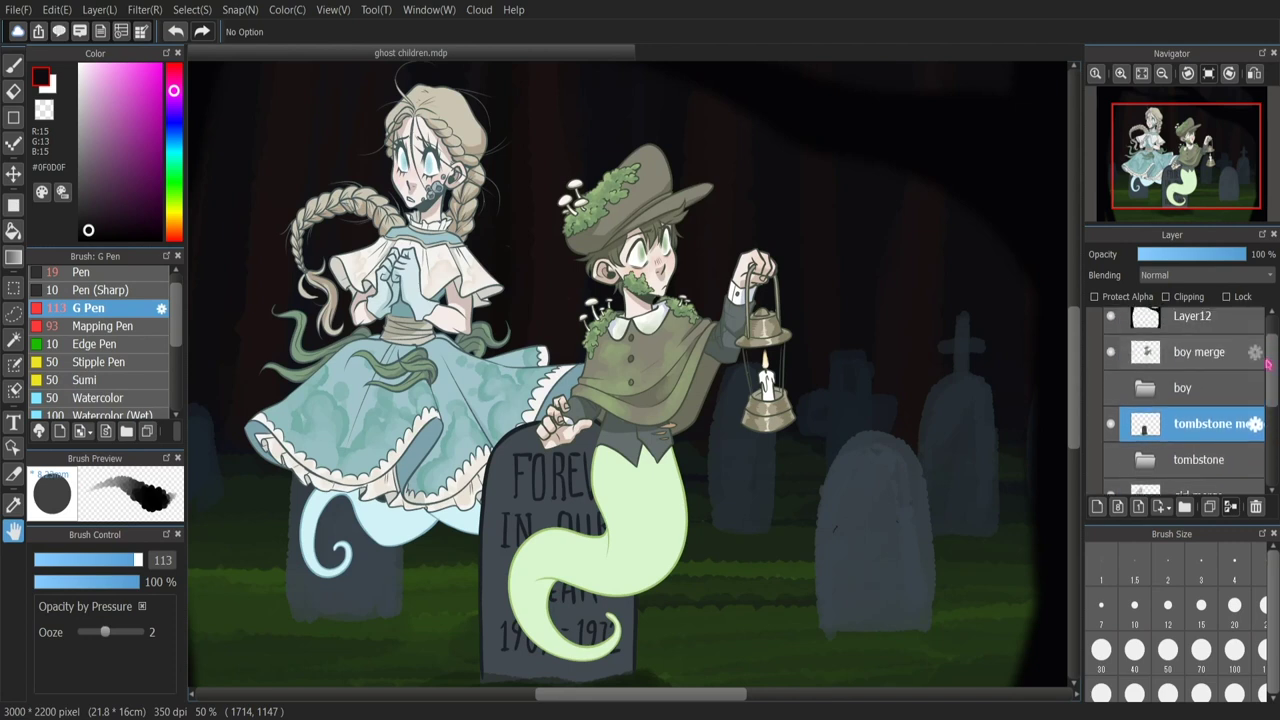
pyautogui.click(1189, 370)
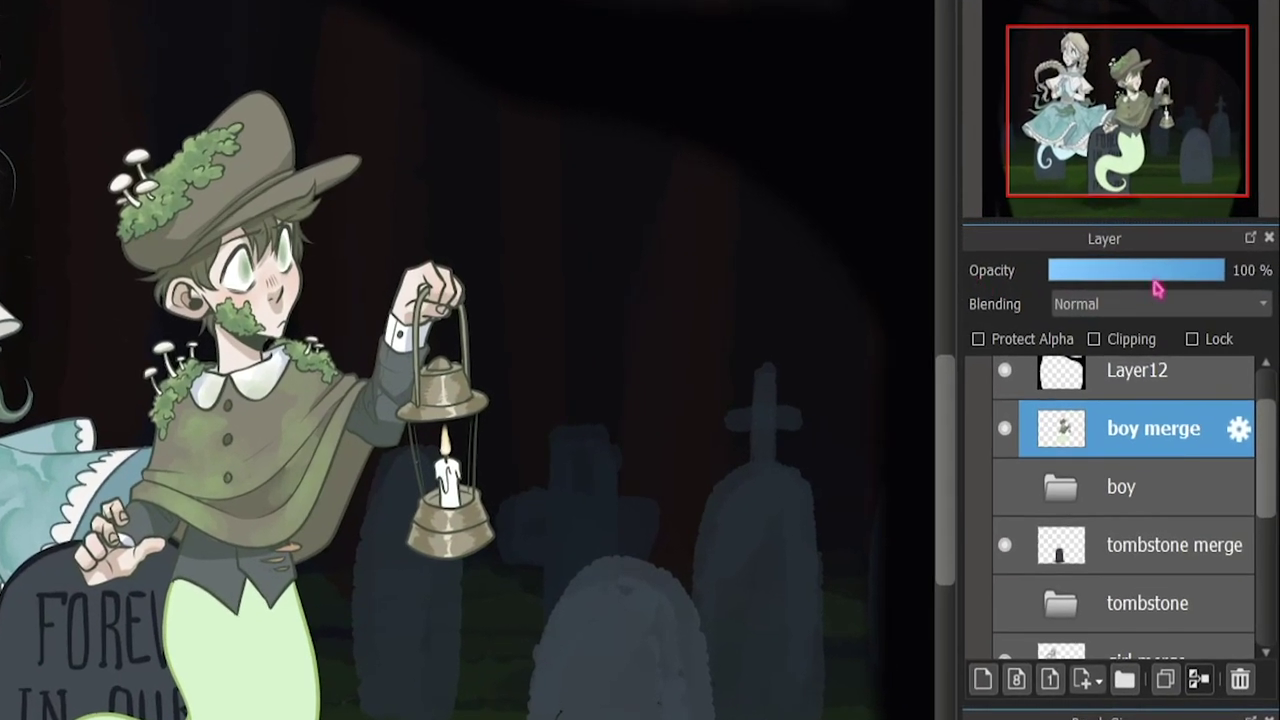
pyautogui.moveTo(1223, 277); pyautogui.dragTo(1199, 289)
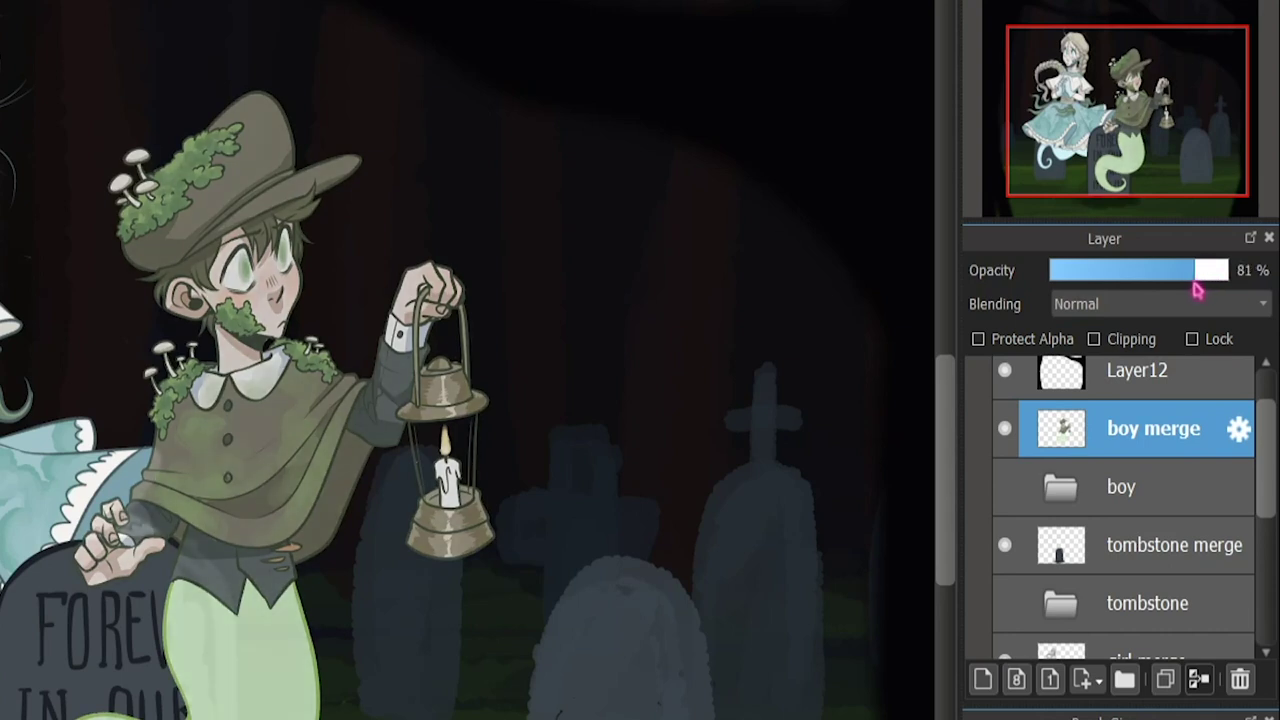
pyautogui.scroll(-2, 1266, 463)
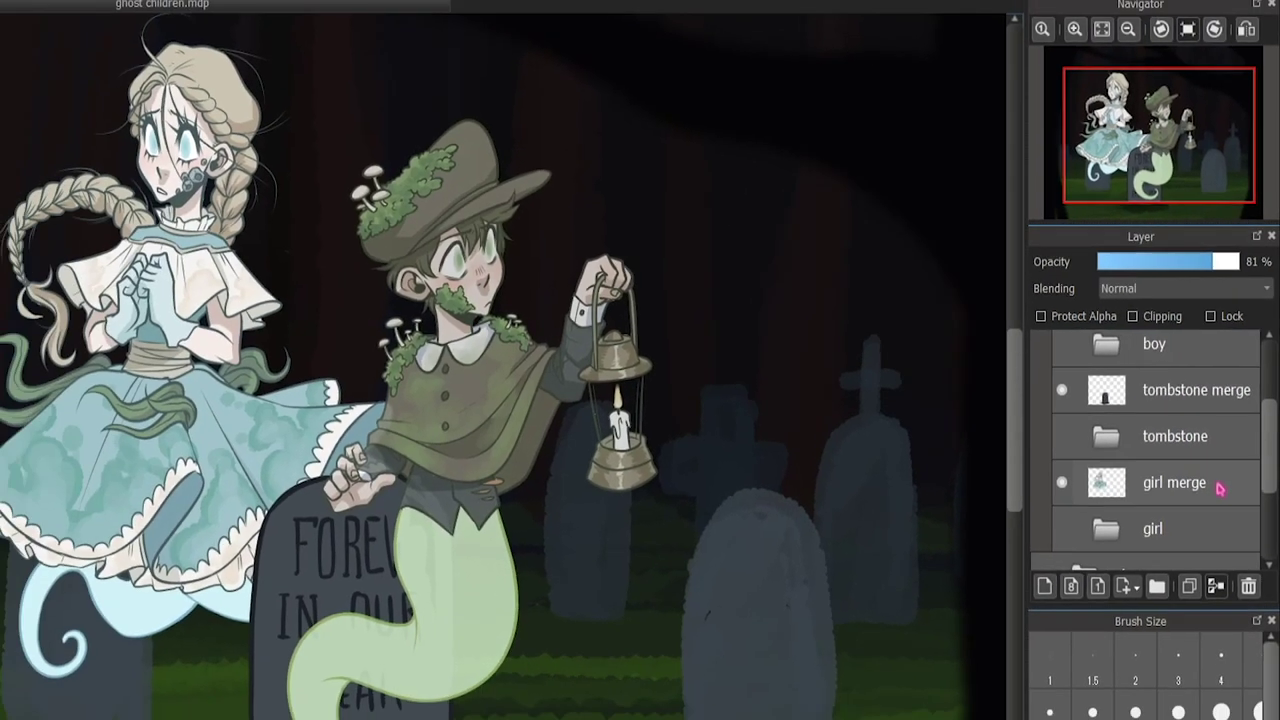
# - Try the girl merge layer's opacity at 75% and 86%, and set it to 70%
pyautogui.click(1219, 488)
pyautogui.moveTo(1213, 272); pyautogui.dragTo(1220, 265)
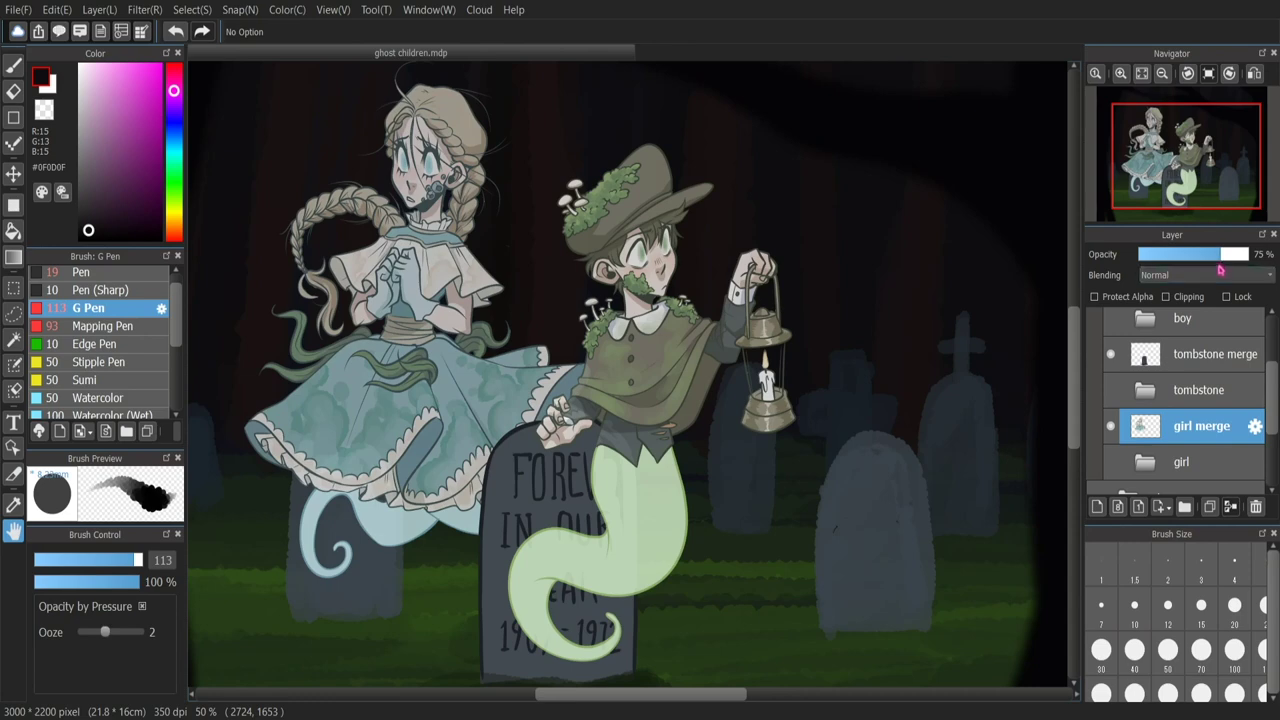
pyautogui.moveTo(1201, 262); pyautogui.dragTo(1236, 259)
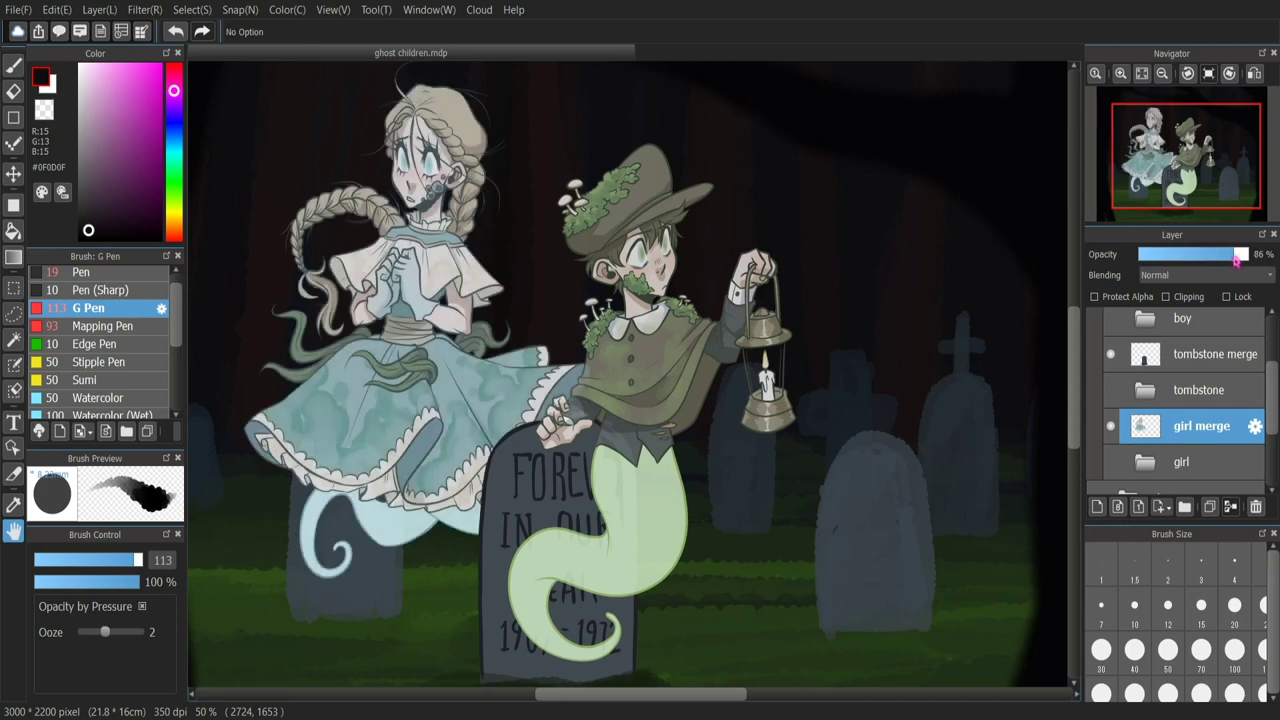
pyautogui.scroll(2, 1268, 393)
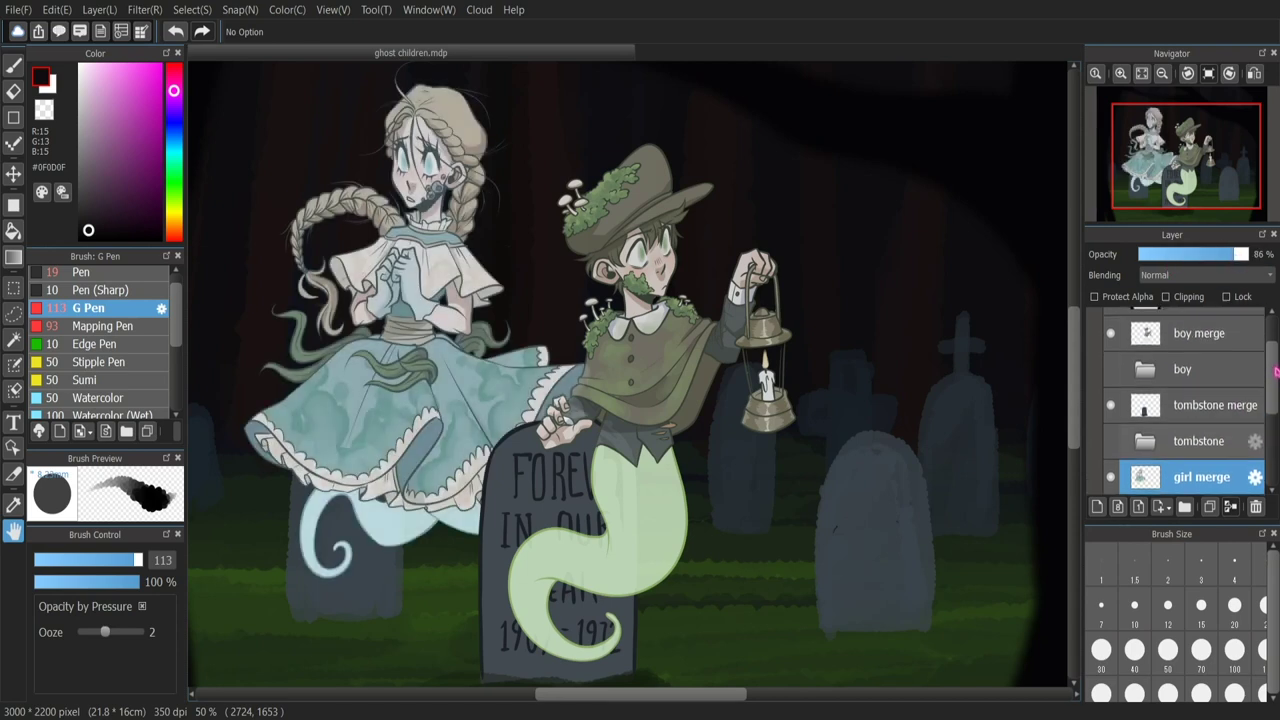
pyautogui.click(1217, 259)
pyautogui.moveTo(1216, 259); pyautogui.dragTo(1214, 259)
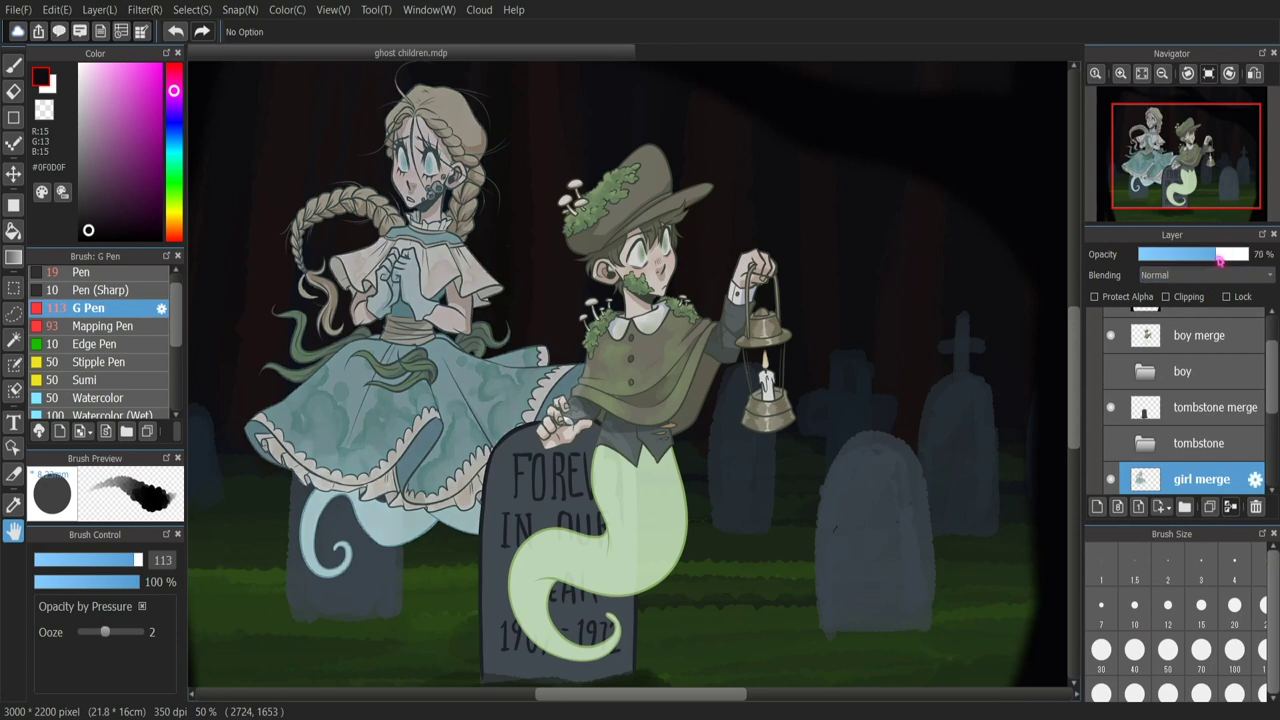
# - Try the boy merge layer's opacity at 69% and at 80%
pyautogui.moveTo(1271, 388); pyautogui.dragTo(1271, 360)
pyautogui.click(1246, 393)
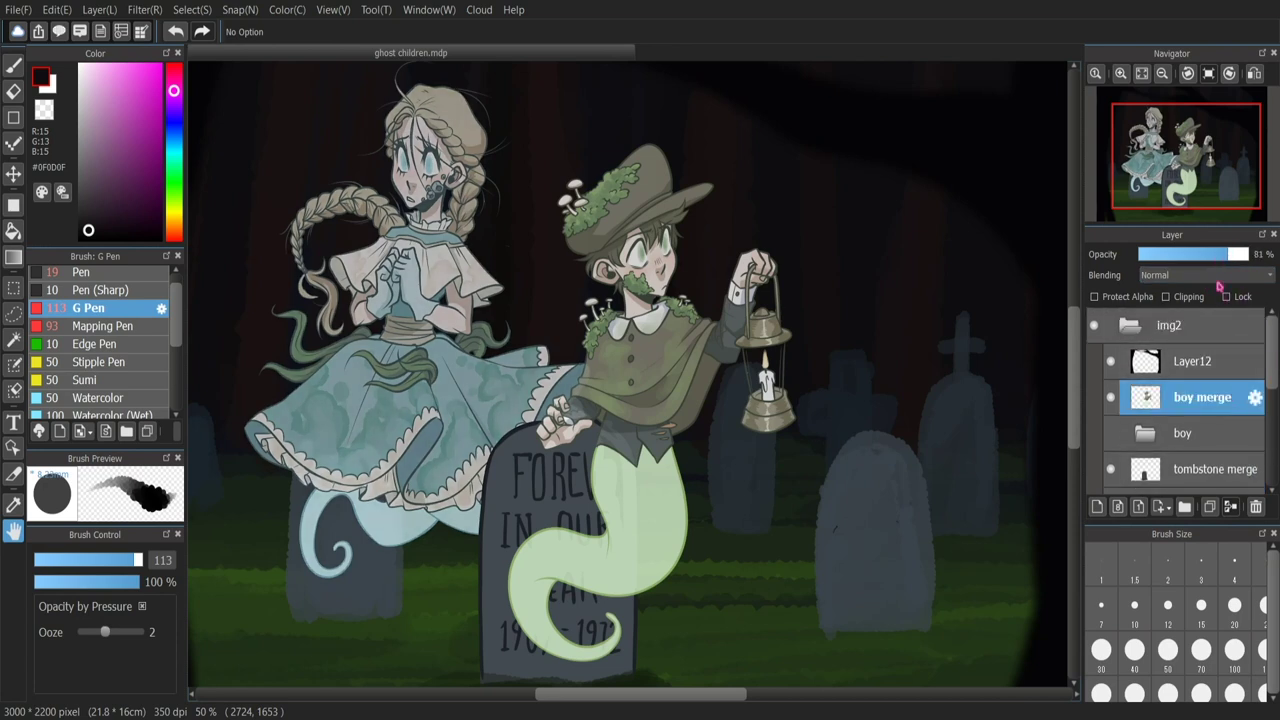
pyautogui.click(1209, 258)
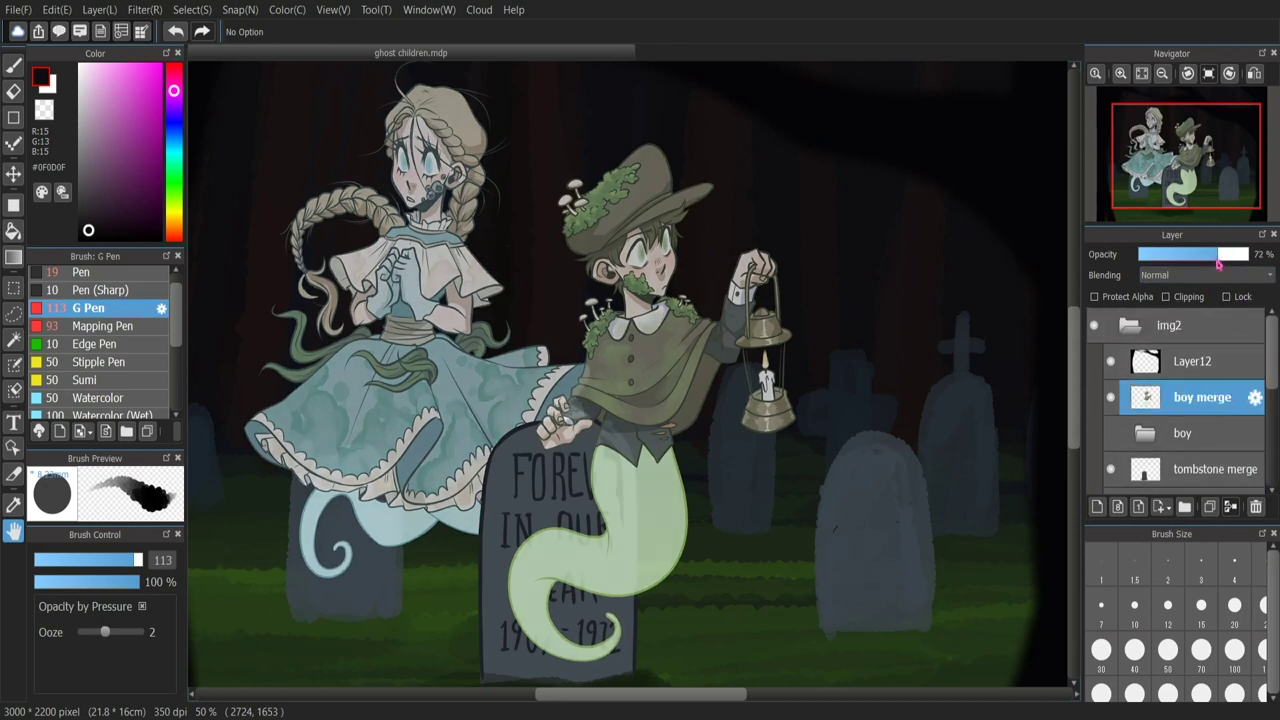
pyautogui.click(1216, 260)
pyautogui.hotkey('ctrl', '-')
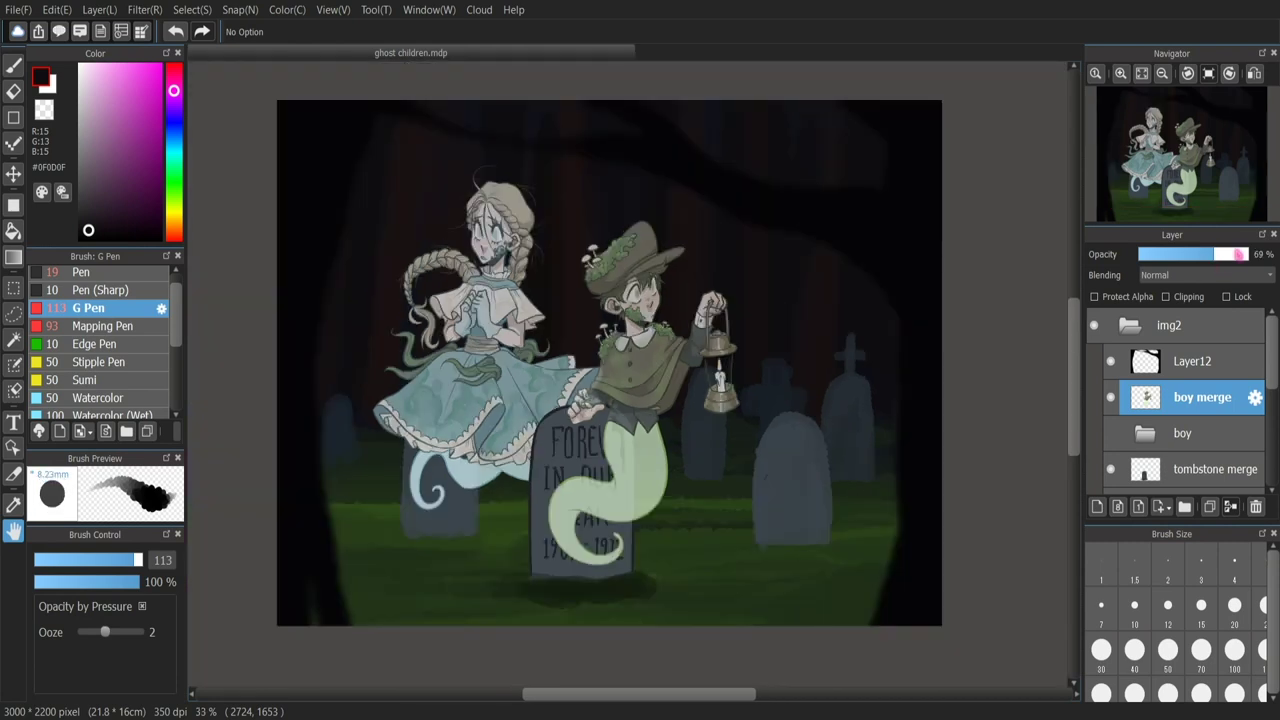
pyautogui.click(1227, 260)
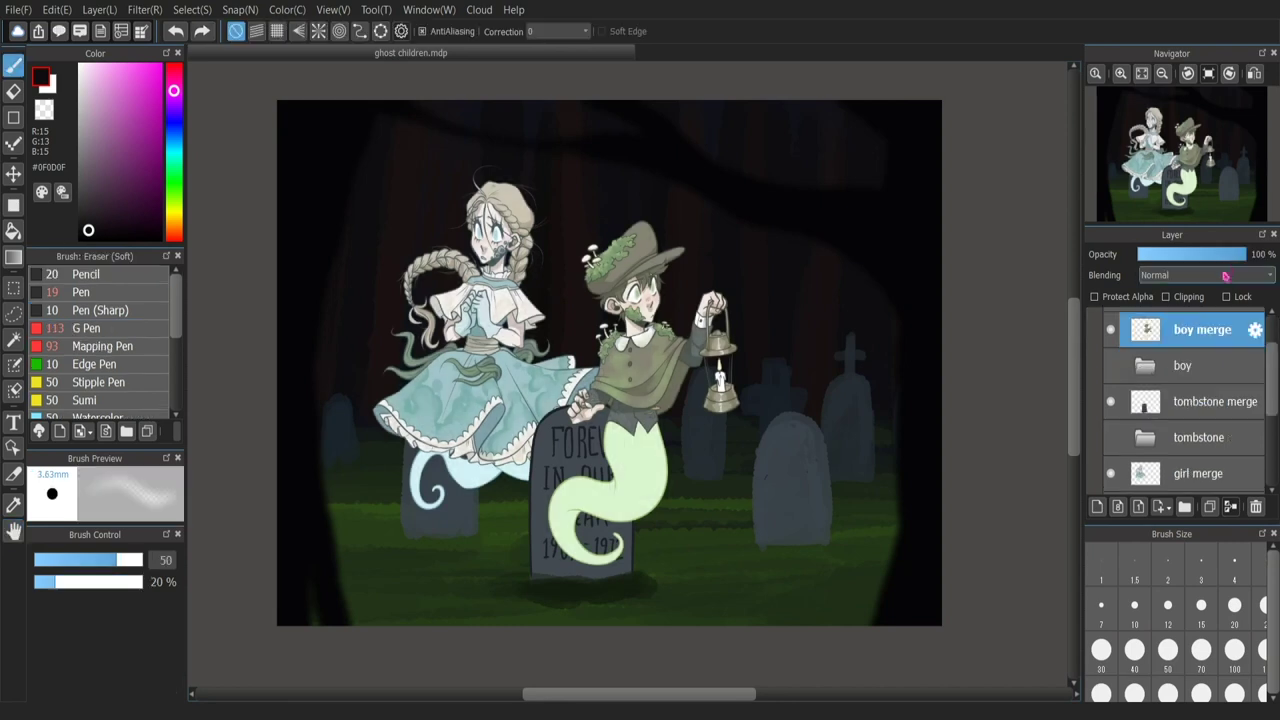
pyautogui.moveTo(1221, 260)
pyautogui.mouseDown()
pyautogui.moveTo(1246, 258)
pyautogui.moveTo(1226, 258)
pyautogui.mouseUp()
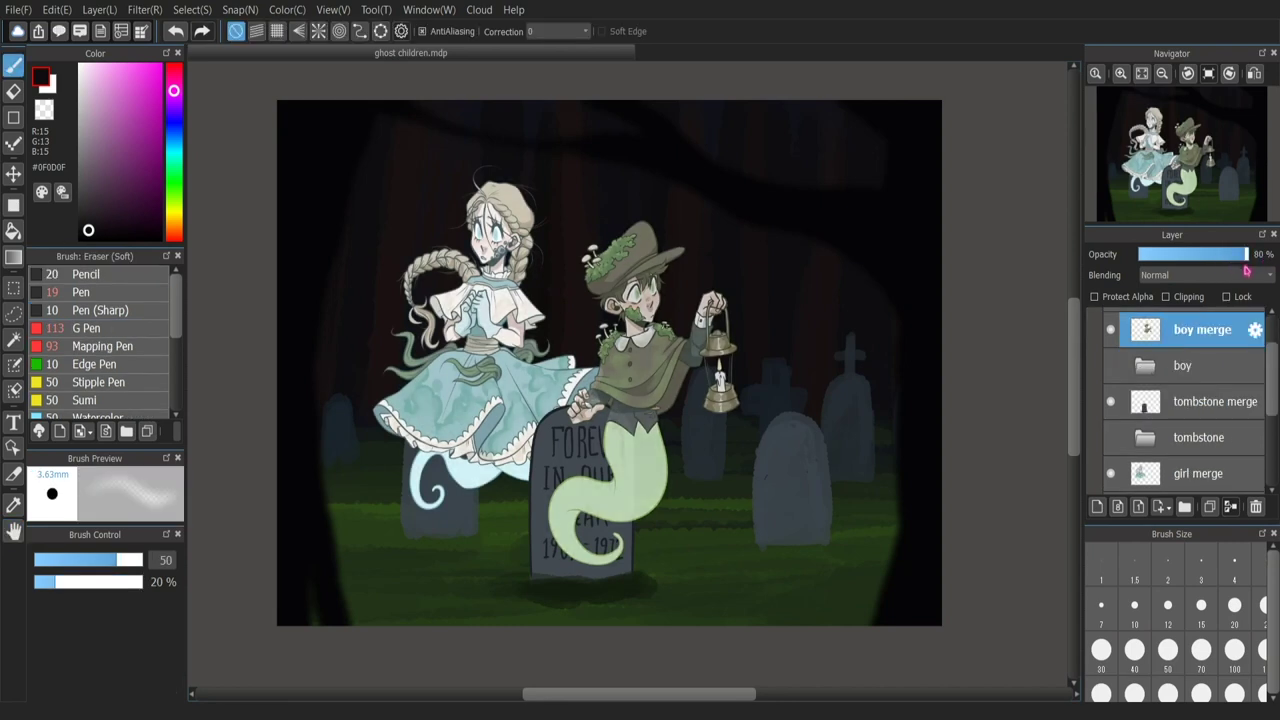
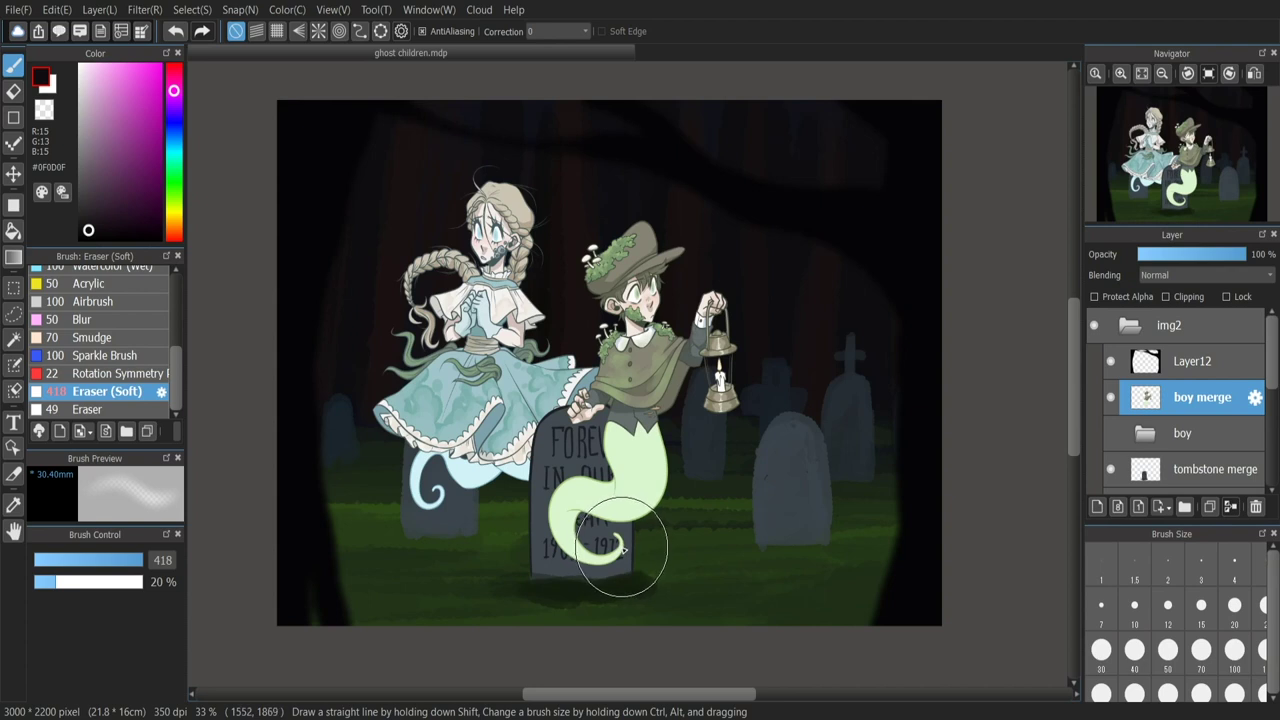
# - Try fading the boy's tail with Eraser (Soft) at size 418 and 20% opacity, and undo the strokes
pyautogui.moveTo(625, 548)
pyautogui.mouseDown()
pyautogui.moveTo(600, 530)
pyautogui.moveTo(590, 565)
pyautogui.moveTo(572, 515)
pyautogui.moveTo(658, 598)
pyautogui.mouseUp()
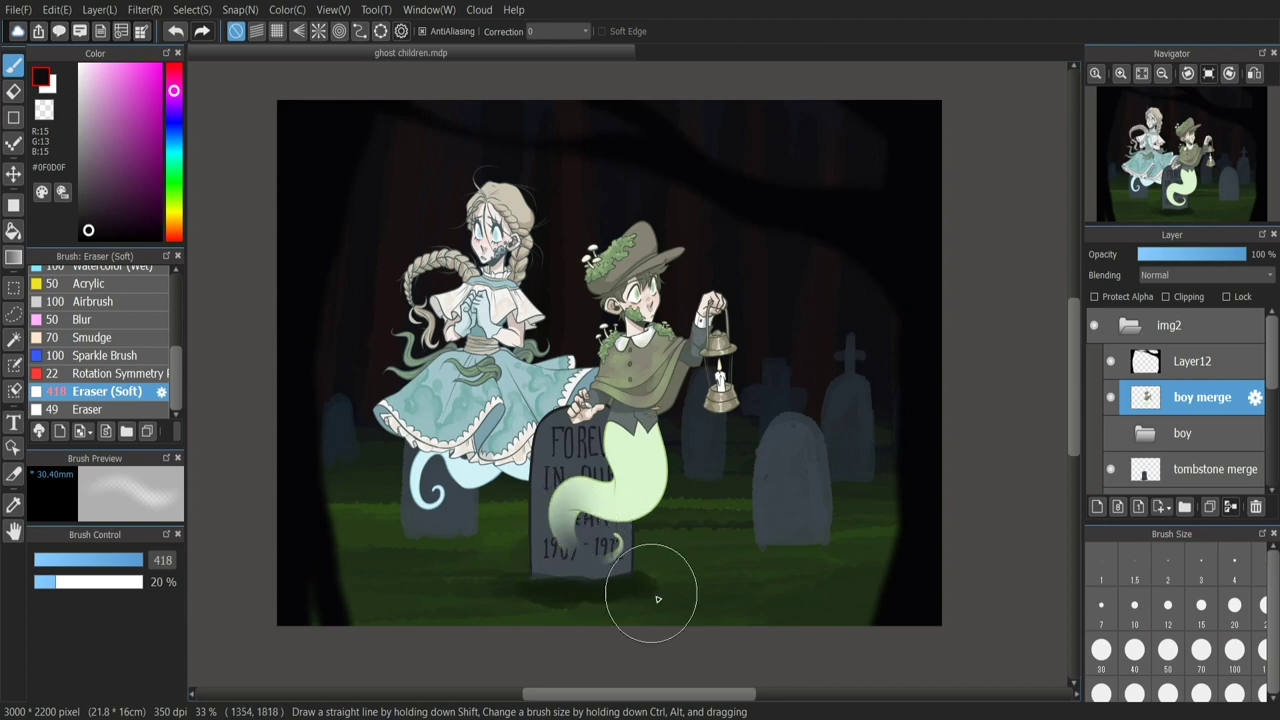
pyautogui.hotkey('ctrl', 'z')
pyautogui.hotkey('ctrl', 'z')
pyautogui.hotkey('ctrl', 'z')
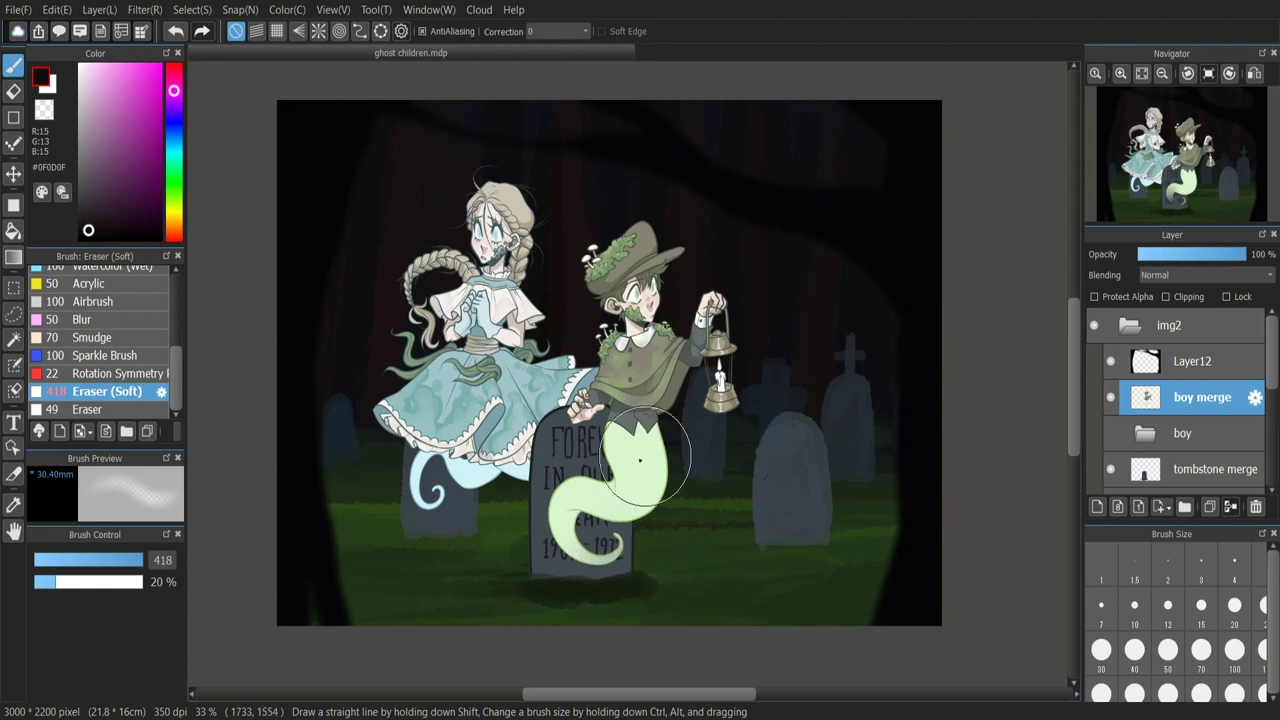
pyautogui.moveTo(622, 545)
pyautogui.mouseDown()
pyautogui.moveTo(576, 528)
pyautogui.moveTo(589, 513)
pyautogui.moveTo(618, 534)
pyautogui.moveTo(563, 557)
pyautogui.moveTo(641, 577)
pyautogui.mouseUp()
pyautogui.hotkey('ctrl', 'z')
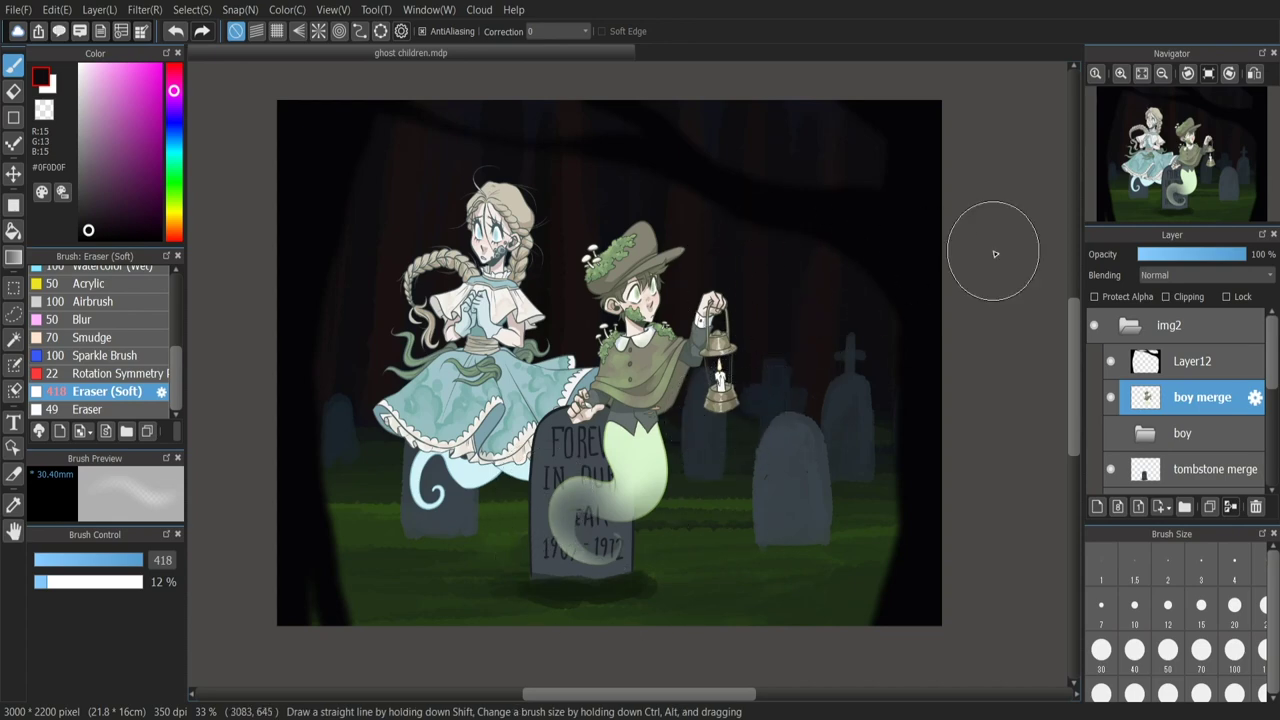
# - Fade the boy's tail and the lantern's base with Eraser (Soft) at 12% opacity, using size 418 and size 140
pyautogui.scroll(1, 995, 253)
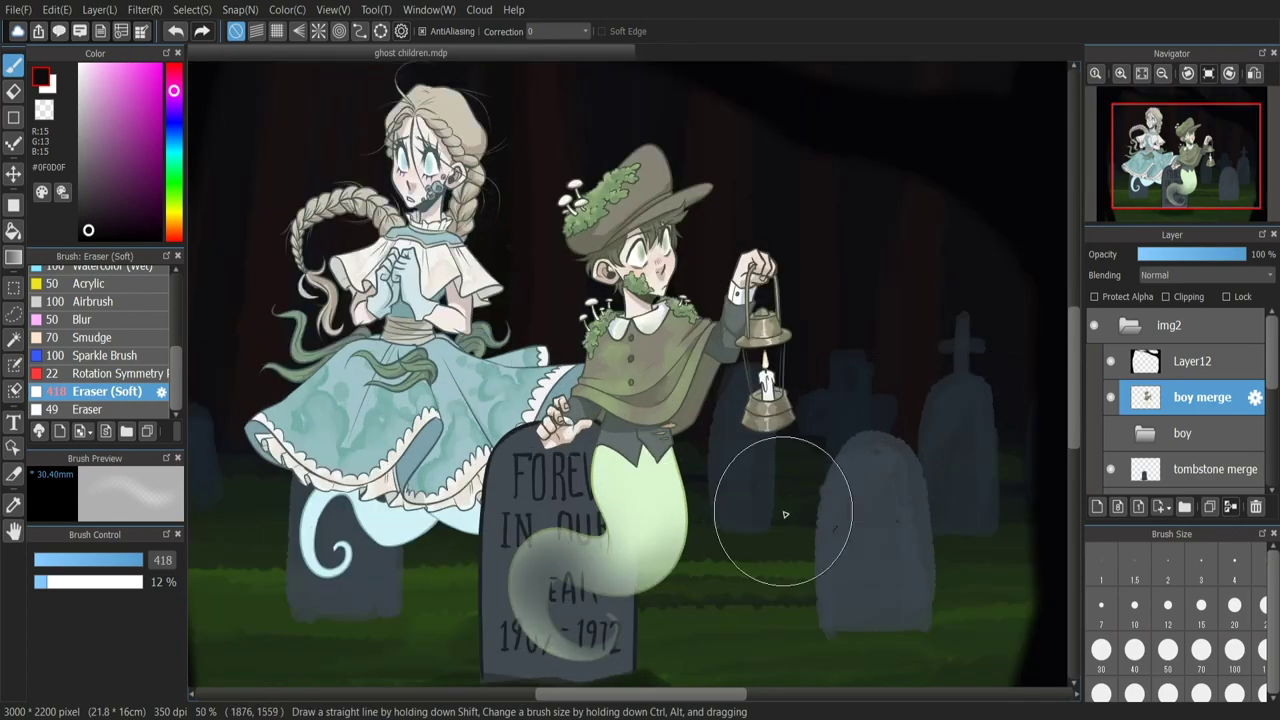
pyautogui.scroll(-1, 785, 514)
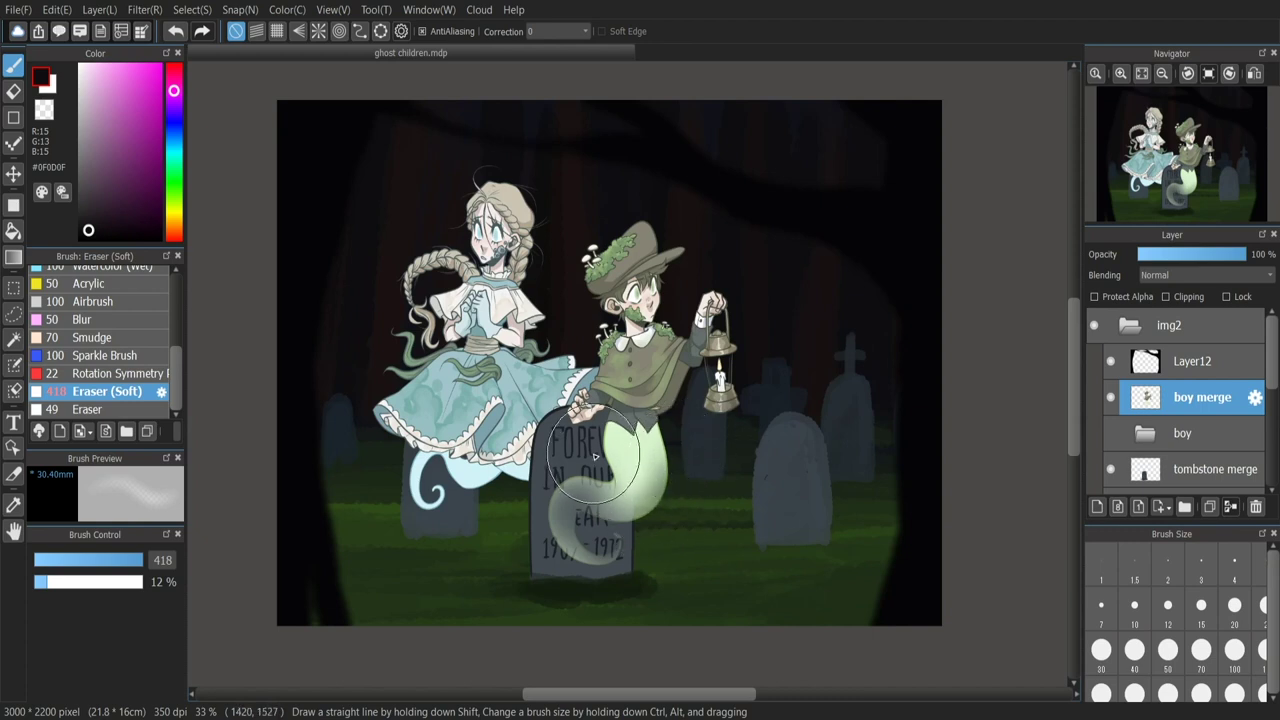
pyautogui.moveTo(609, 482)
pyautogui.mouseDown()
pyautogui.moveTo(601, 559)
pyautogui.moveTo(626, 524)
pyautogui.moveTo(619, 559)
pyautogui.moveTo(563, 555)
pyautogui.moveTo(576, 559)
pyautogui.moveTo(615, 490)
pyautogui.moveTo(615, 534)
pyautogui.moveTo(624, 479)
pyautogui.mouseUp()
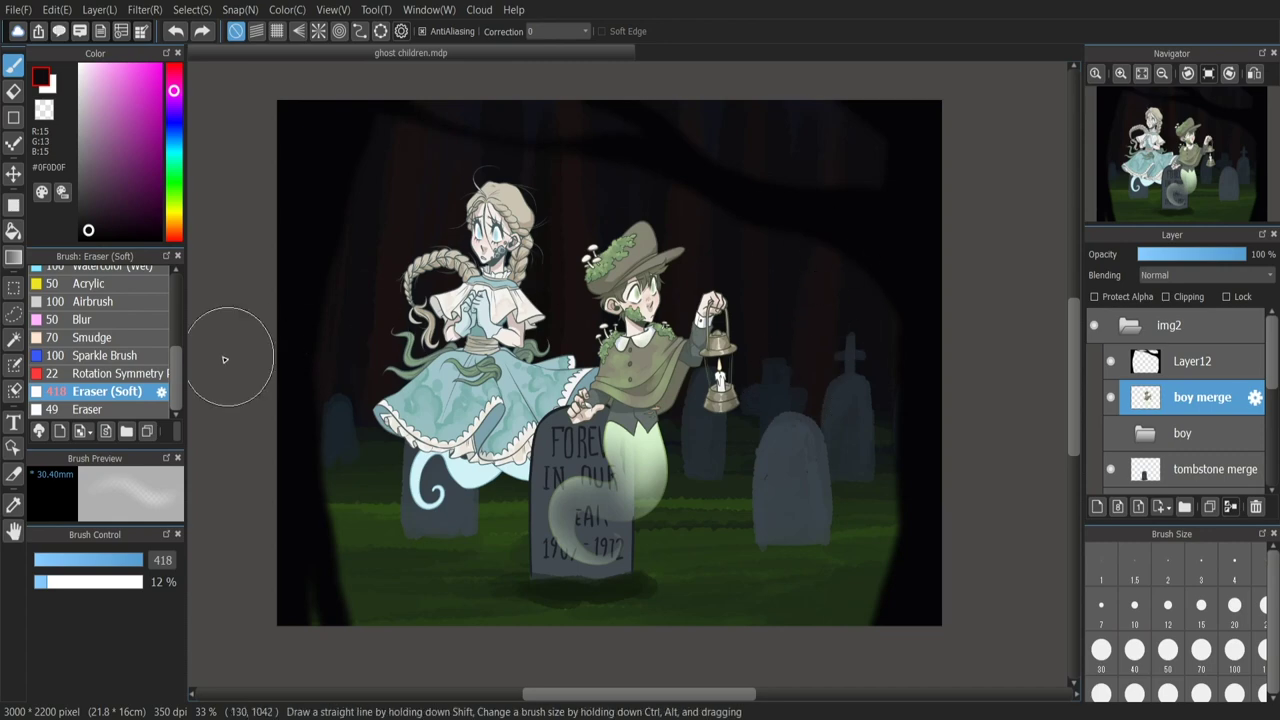
pyautogui.click(13, 91)
pyautogui.click(13, 64)
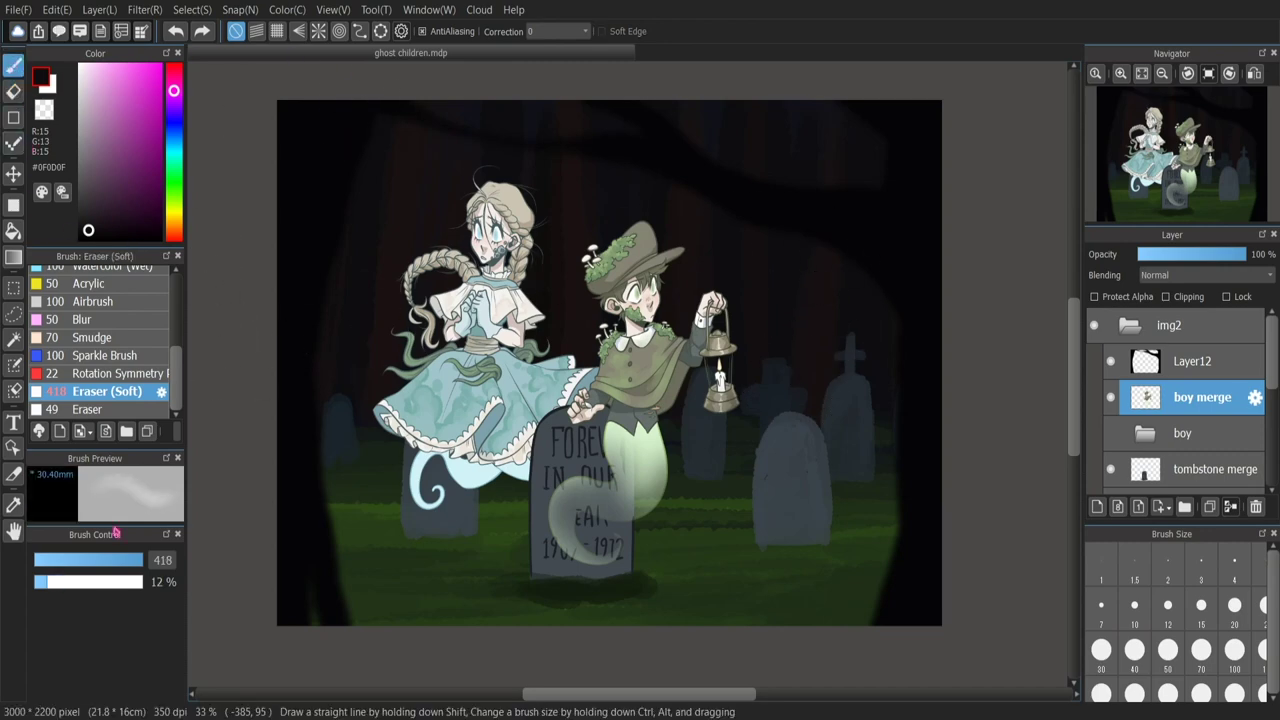
pyautogui.scroll(1, 545, 455)
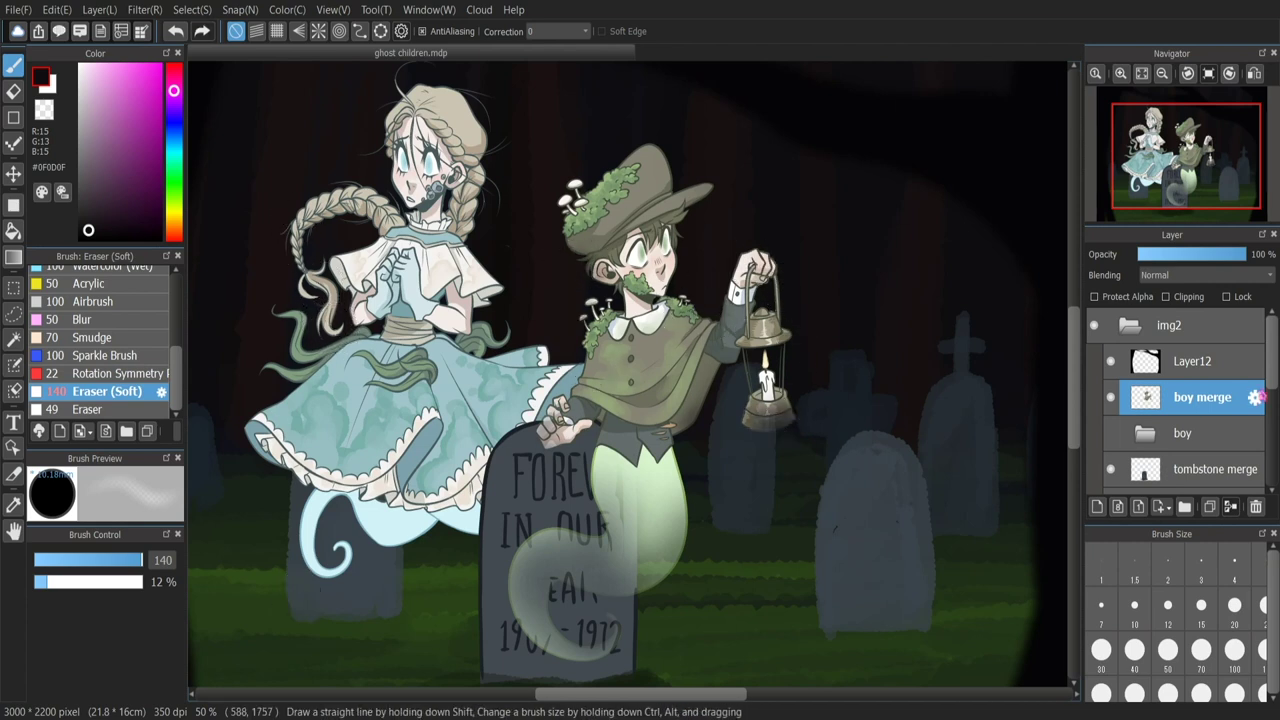
# - On the girl merge layer, fade the loose braid, sash ends, ghost tail and skirt tip with Eraser (Soft) at size 140 and 12% opacity
pyautogui.scroll(-3, 1200, 400)
pyautogui.click(1200, 400)
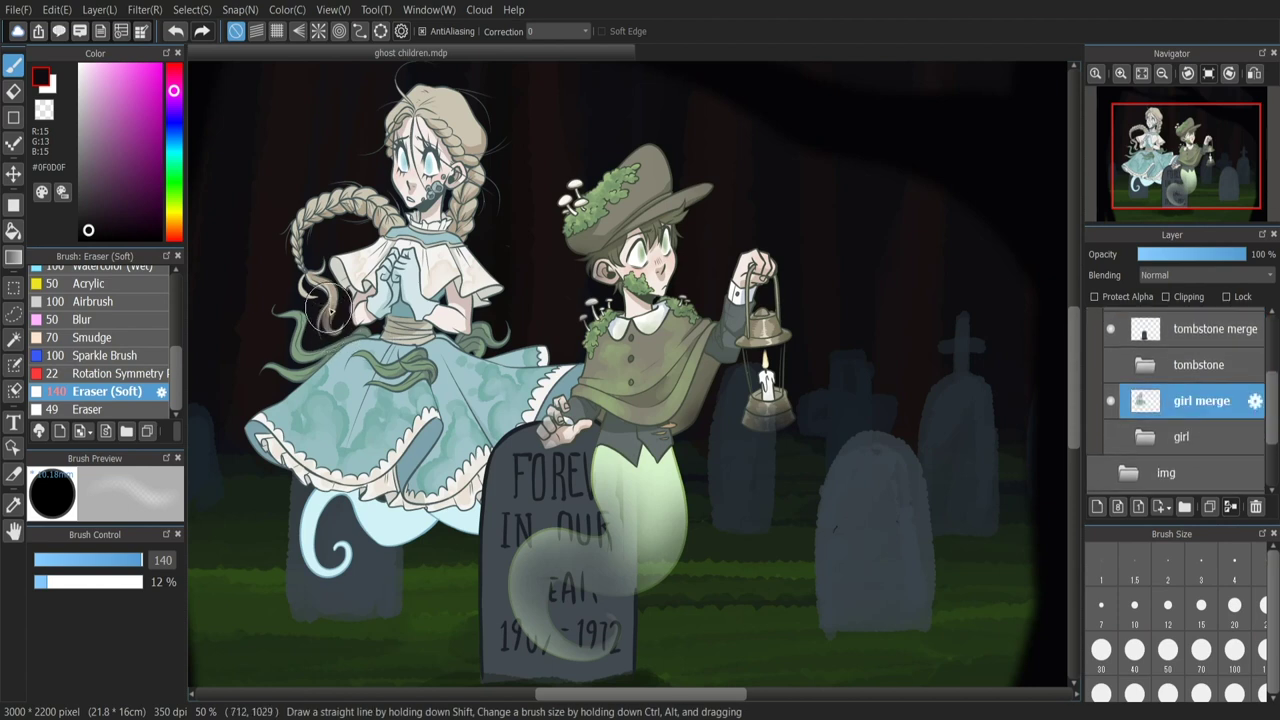
pyautogui.moveTo(331, 310); pyautogui.dragTo(321, 210)
pyautogui.moveTo(325, 530)
pyautogui.mouseDown()
pyautogui.moveTo(455, 515)
pyautogui.moveTo(330, 540)
pyautogui.mouseUp()
pyautogui.moveTo(530, 355); pyautogui.dragTo(548, 356)
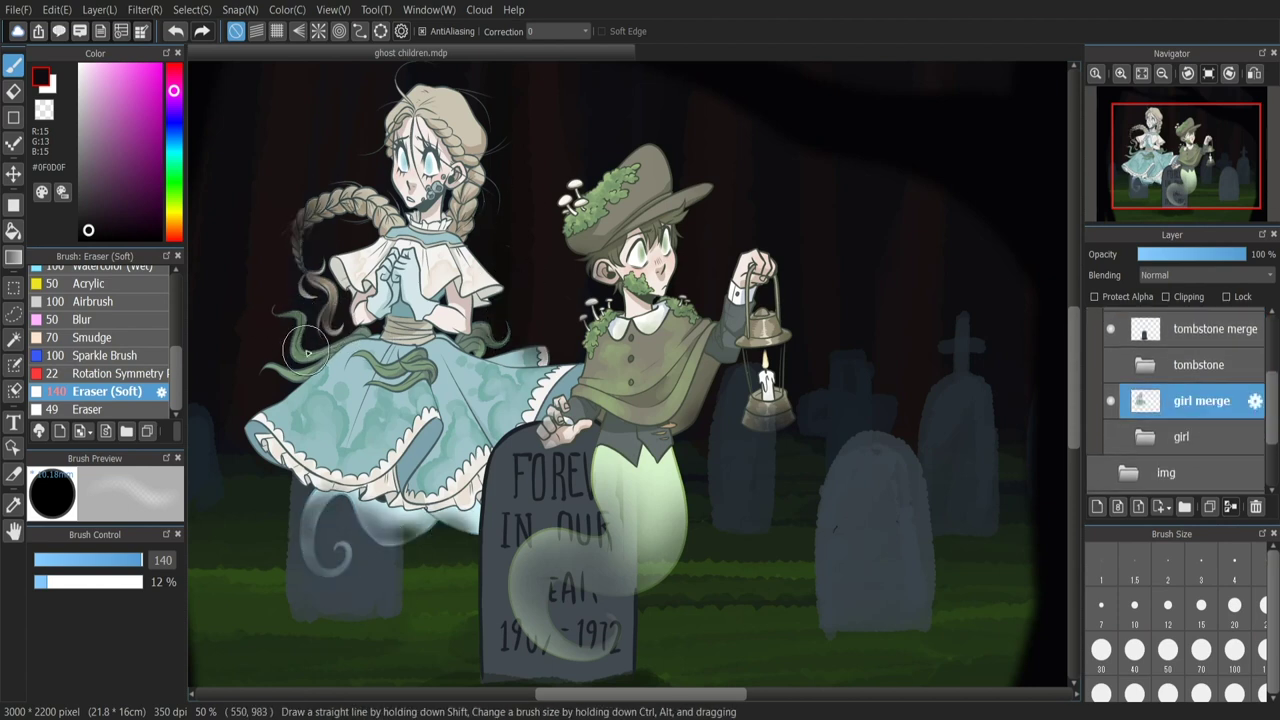
pyautogui.moveTo(307, 352)
pyautogui.mouseDown()
pyautogui.moveTo(273, 377)
pyautogui.moveTo(264, 369)
pyautogui.moveTo(346, 327)
pyautogui.moveTo(318, 275)
pyautogui.moveTo(303, 476)
pyautogui.moveTo(258, 428)
pyautogui.moveTo(280, 487)
pyautogui.mouseUp()
pyautogui.moveTo(271, 420); pyautogui.dragTo(312, 492)
pyautogui.hotkey('ctrl', 'z')
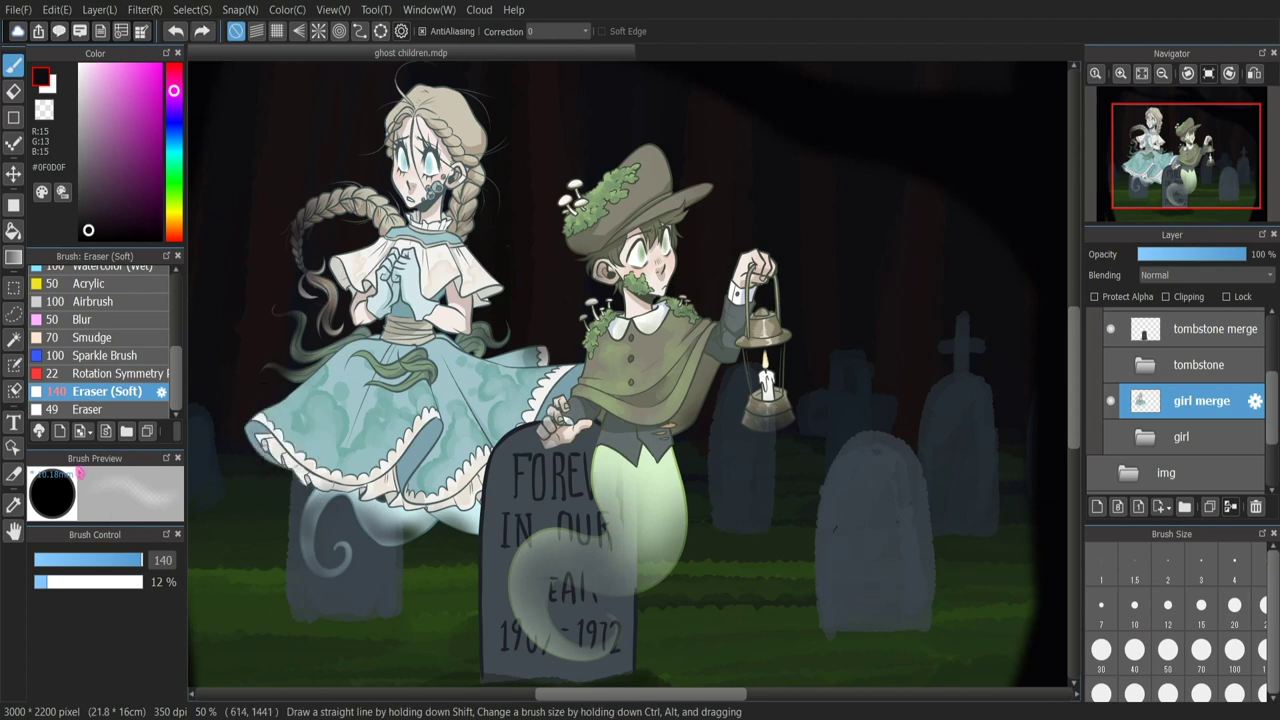
# - Try fading the girl's tail and skirt hem with a larger Eraser (Soft) at size 380, and undo the strokes
pyautogui.moveTo(140, 560); pyautogui.dragTo(166, 563)
pyautogui.moveTo(271, 457); pyautogui.dragTo(287, 470)
pyautogui.hotkey('ctrl', 'z')
pyautogui.moveTo(393, 522); pyautogui.dragTo(313, 552)
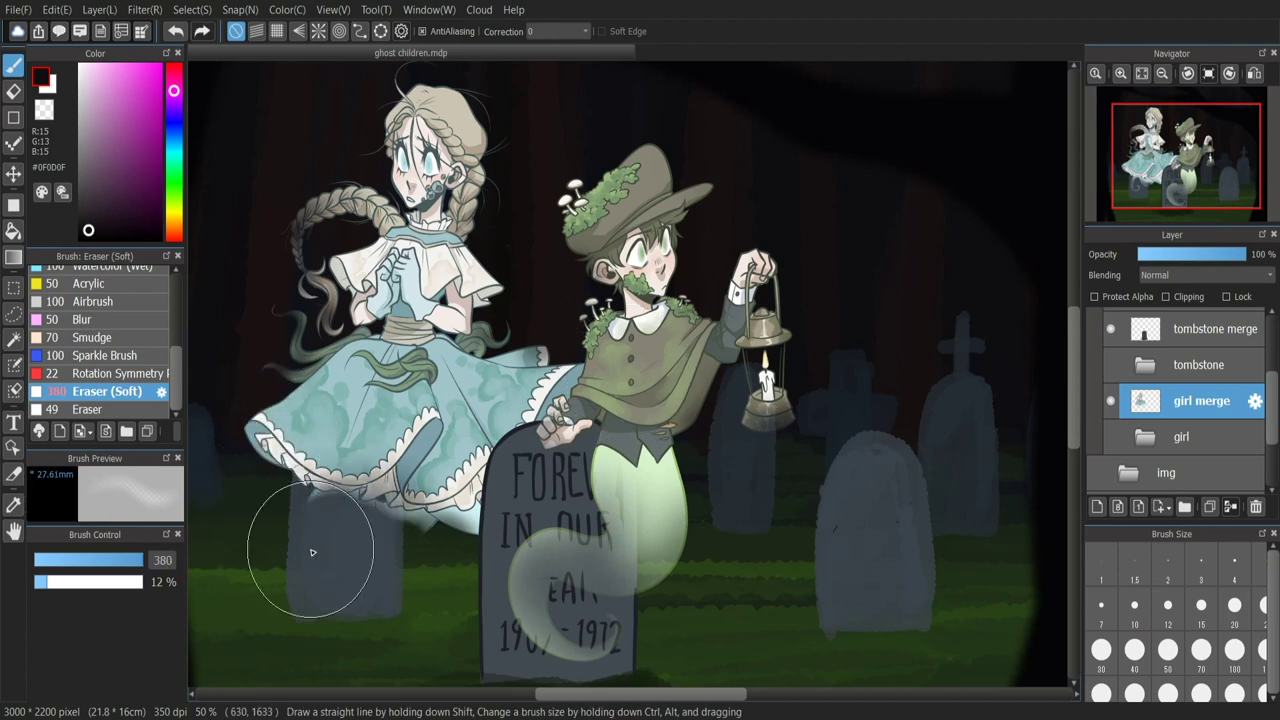
pyautogui.hotkey('ctrl', 'z')
pyautogui.hotkey('ctrl', 'z')
pyautogui.click(327, 552)
pyautogui.hotkey('ctrl', 'z')
# - Set Eraser (Soft) to size 123 and 5% opacity
pyautogui.click(137, 560)
pyautogui.click(39, 582)
pyautogui.hotkey('ctrl', '-')
pyautogui.hotkey('ctrl', '+')
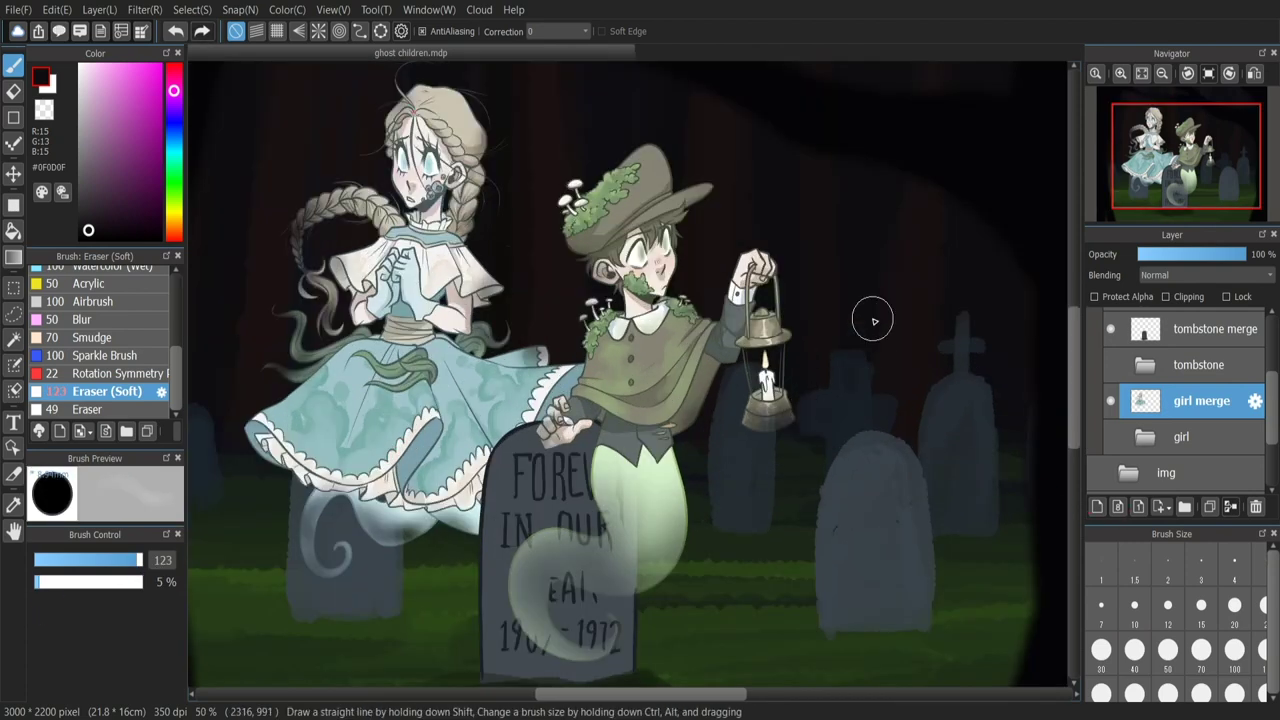
# - Make the boy merge layer the active layer and frame the boy and his tombstone
pyautogui.scroll(-1, 873, 321)
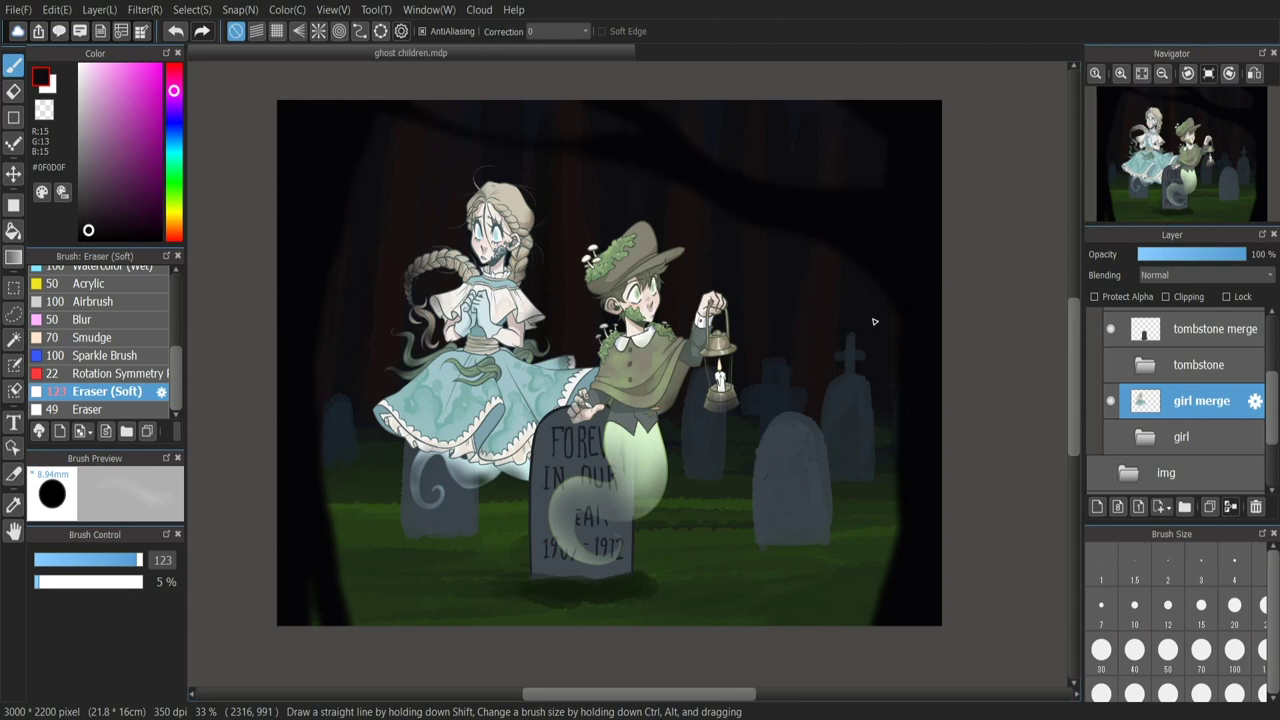
pyautogui.scroll(3, 1255, 365)
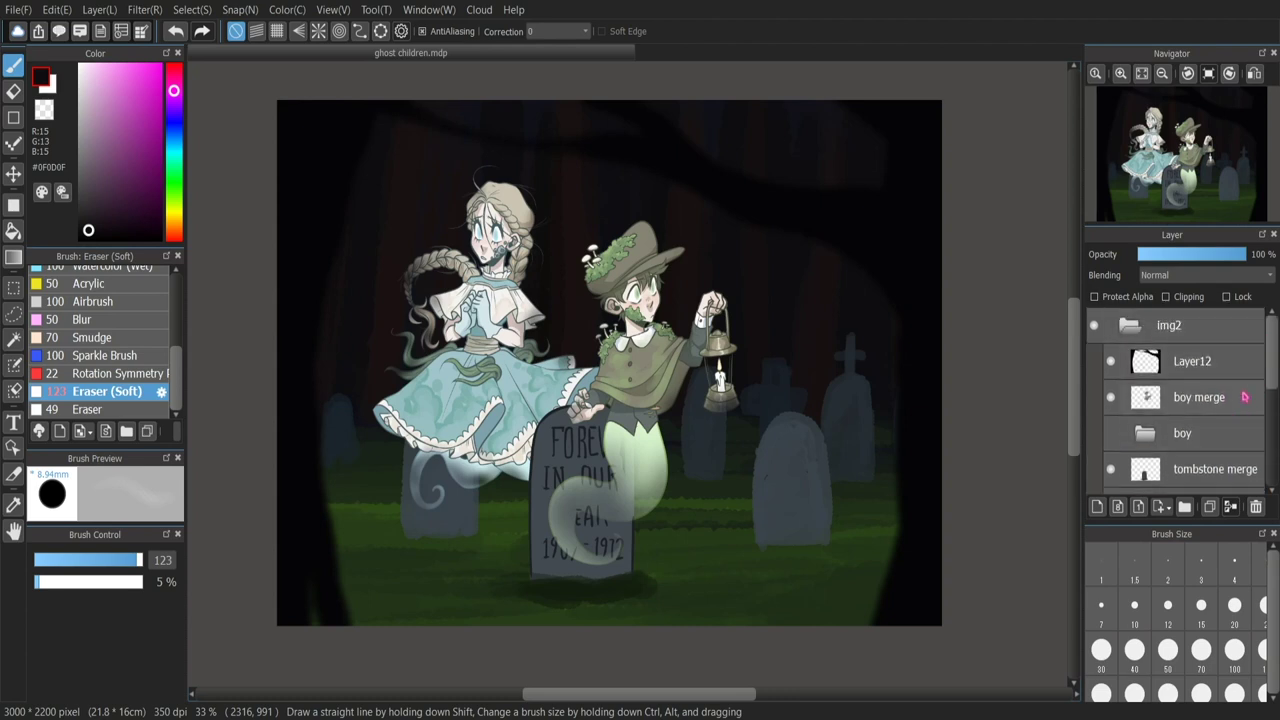
pyautogui.moveTo(1272, 366); pyautogui.dragTo(1270, 450)
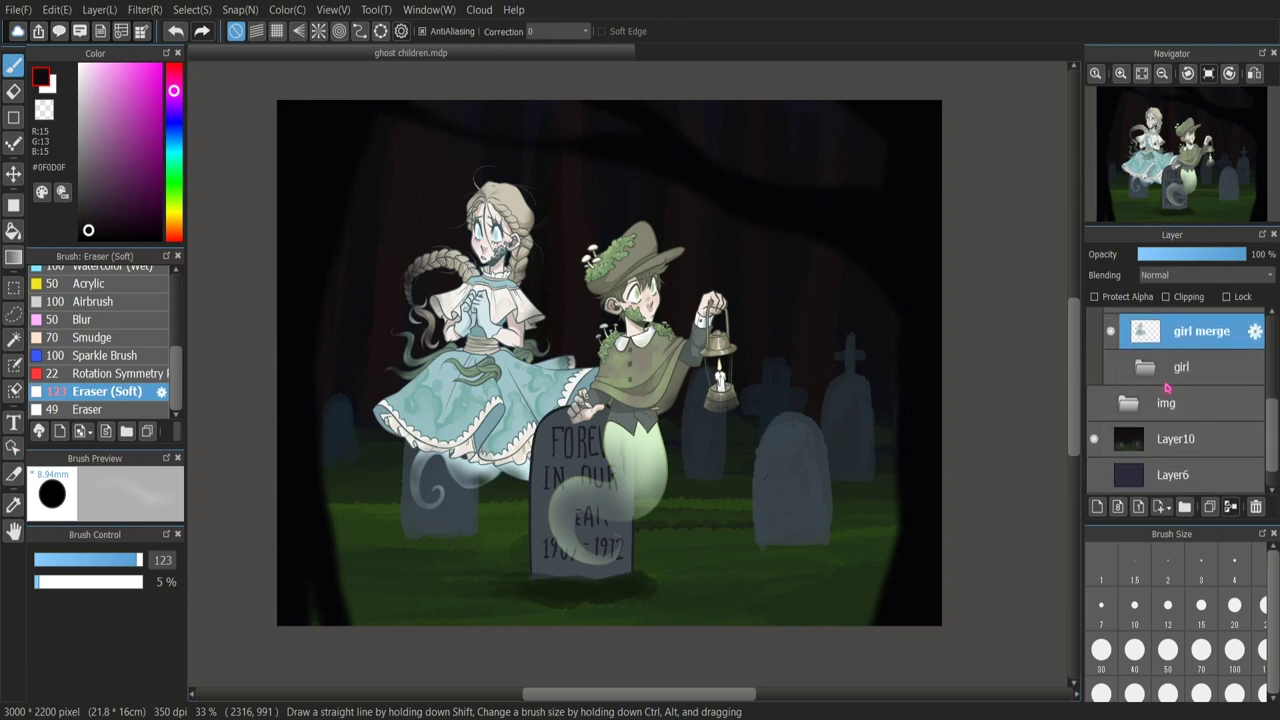
pyautogui.scroll(1, 1213, 479)
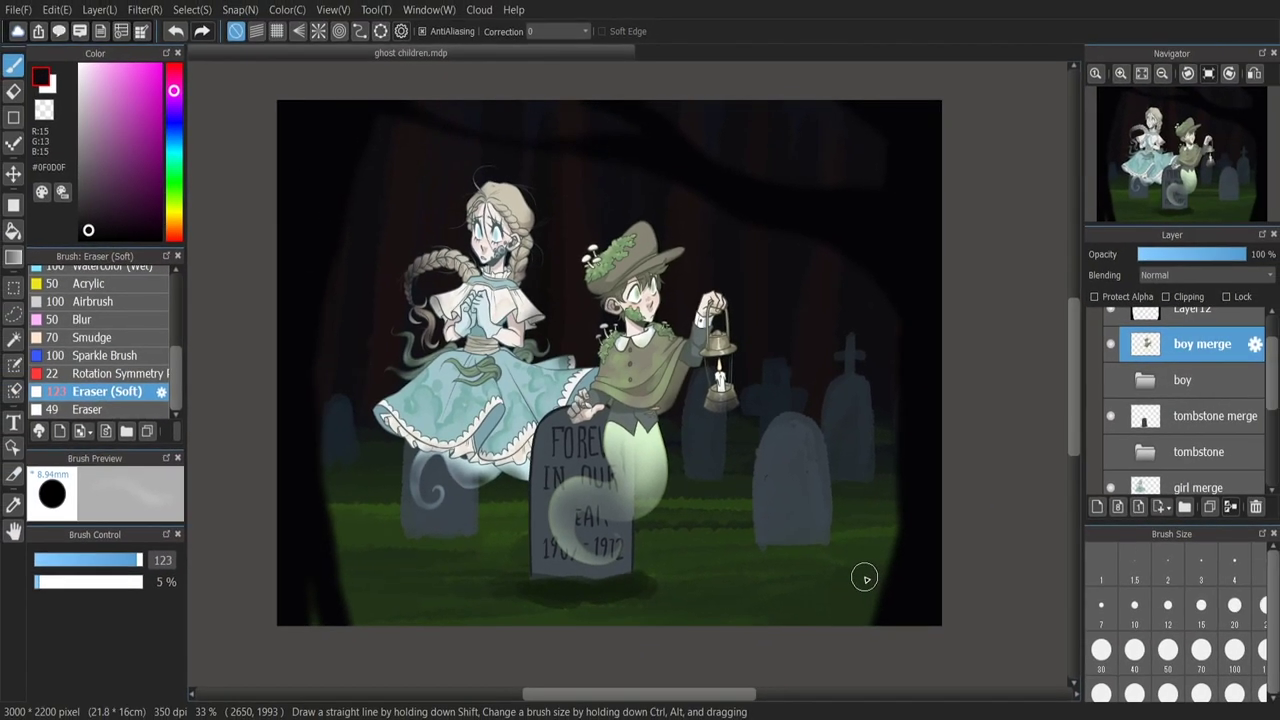
pyautogui.scroll(1, 866, 610)
pyautogui.moveTo(722, 695); pyautogui.dragTo(743, 700)
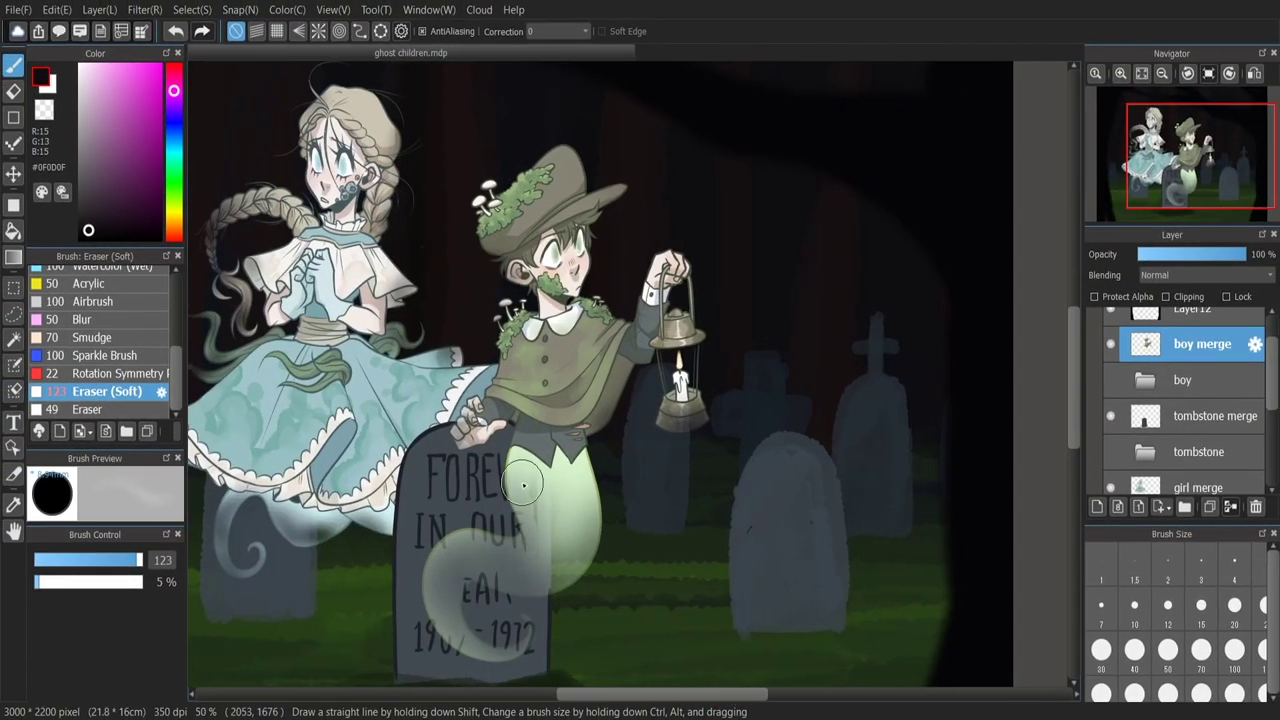
pyautogui.moveTo(1074, 335); pyautogui.dragTo(1076, 343)
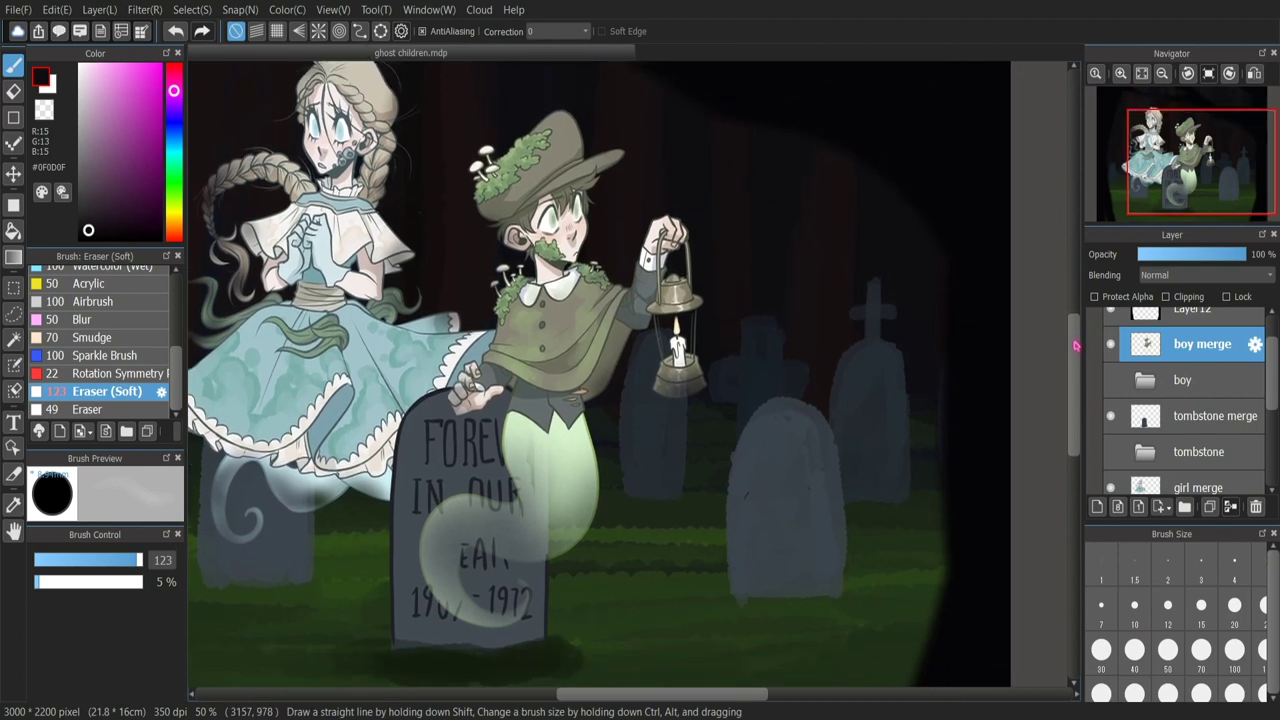
# - Switch to the Airbrush at size 100 and 8% opacity, with pale blue-grey #B8C0CD as the colour
pyautogui.moveTo(174, 354)
pyautogui.mouseDown()
pyautogui.moveTo(184, 280)
pyautogui.moveTo(176, 332)
pyautogui.mouseUp()
pyautogui.scroll(-3, 276, 277)
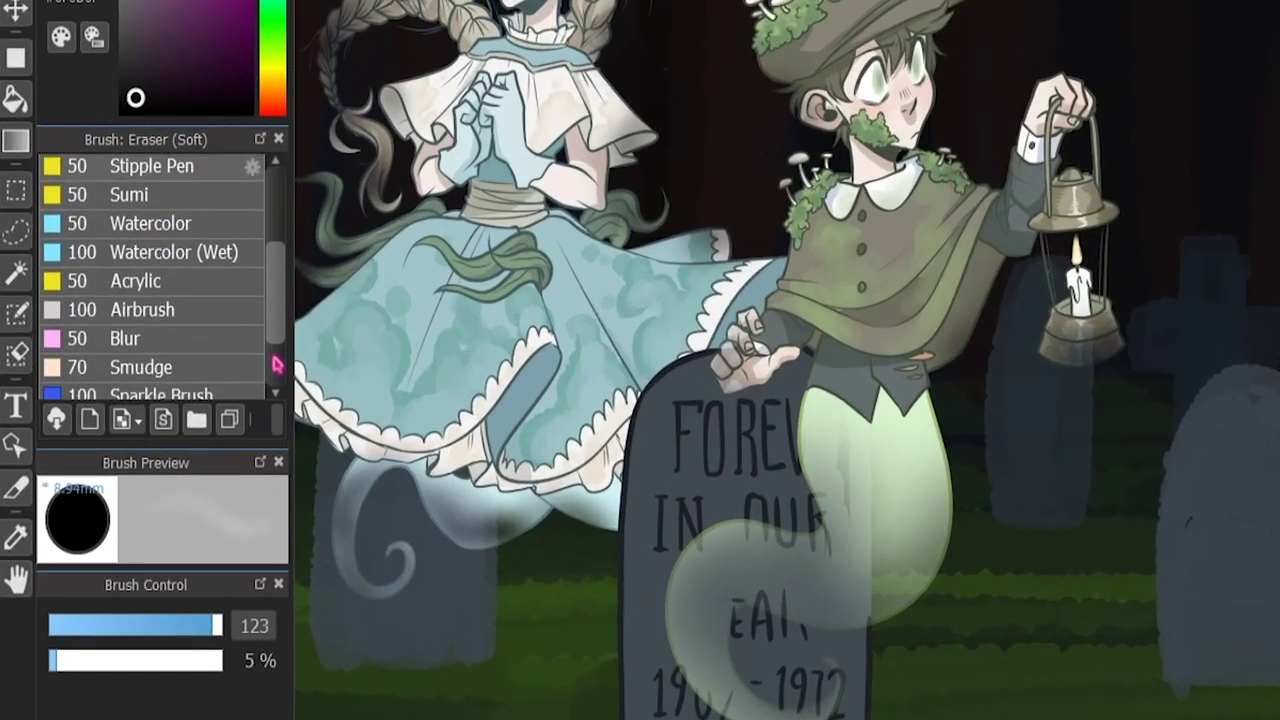
pyautogui.click(199, 314)
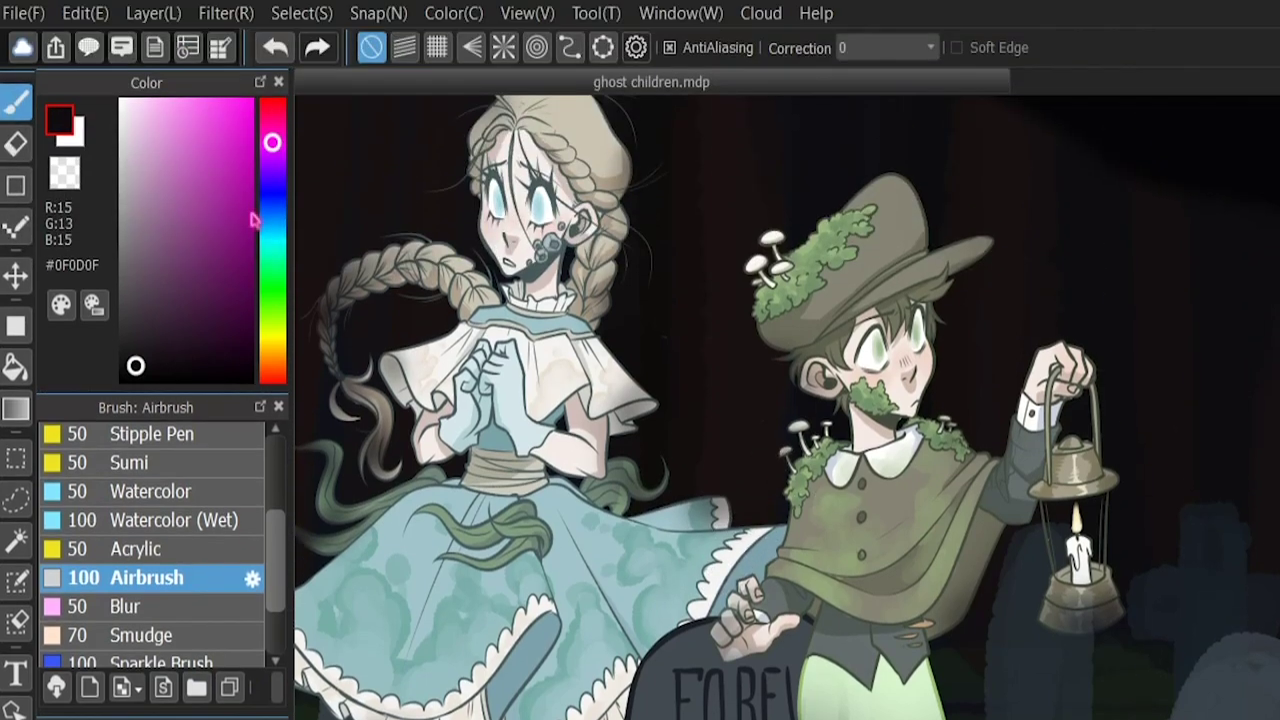
pyautogui.moveTo(271, 204); pyautogui.dragTo(272, 212)
pyautogui.moveTo(208, 301); pyautogui.dragTo(134, 154)
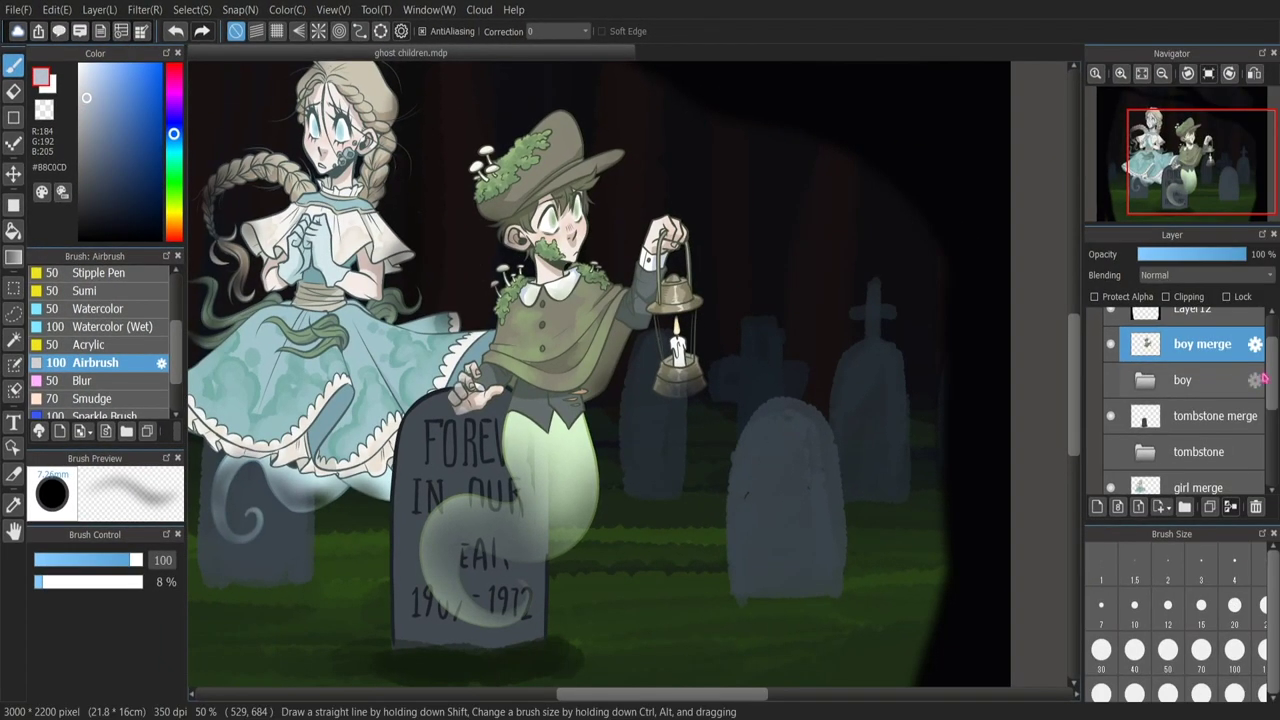
# - Add a layer named glow directly beneath boy merge and sample pale green #D7F4CD from the boy's ghost tail
pyautogui.scroll(2, 1263, 378)
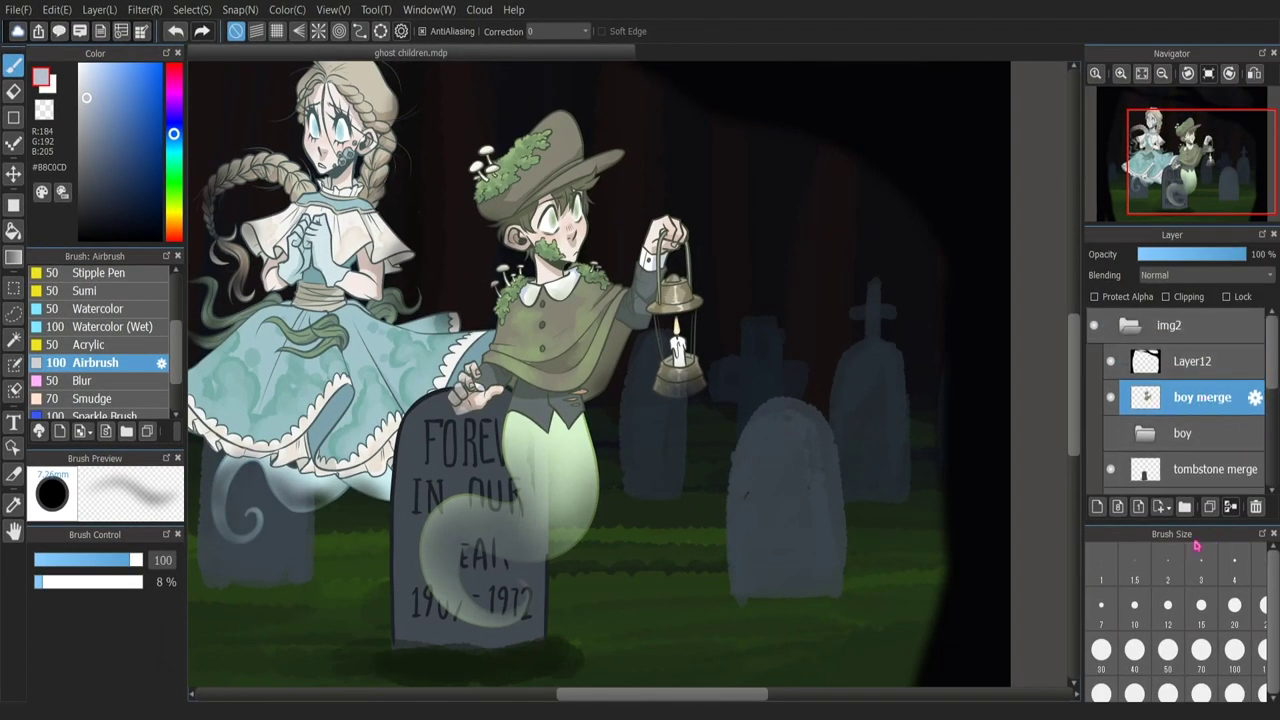
pyautogui.click(1097, 507)
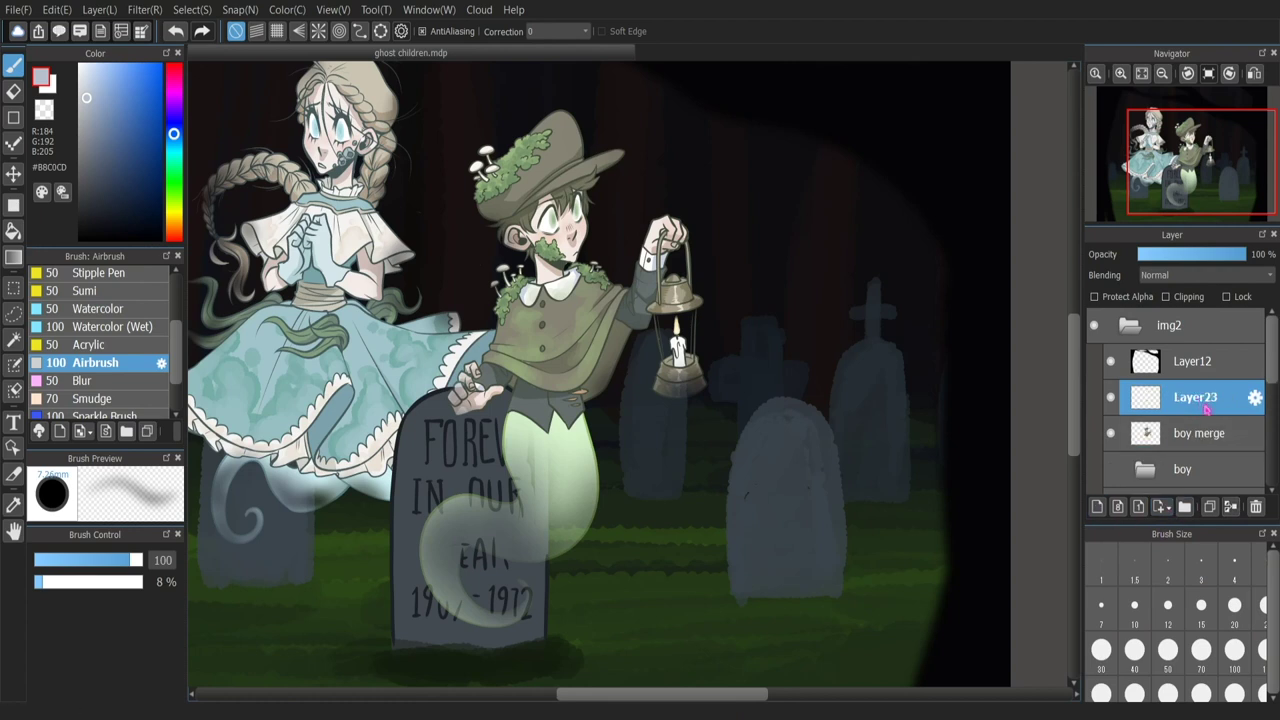
pyautogui.moveTo(1206, 408); pyautogui.dragTo(1200, 460)
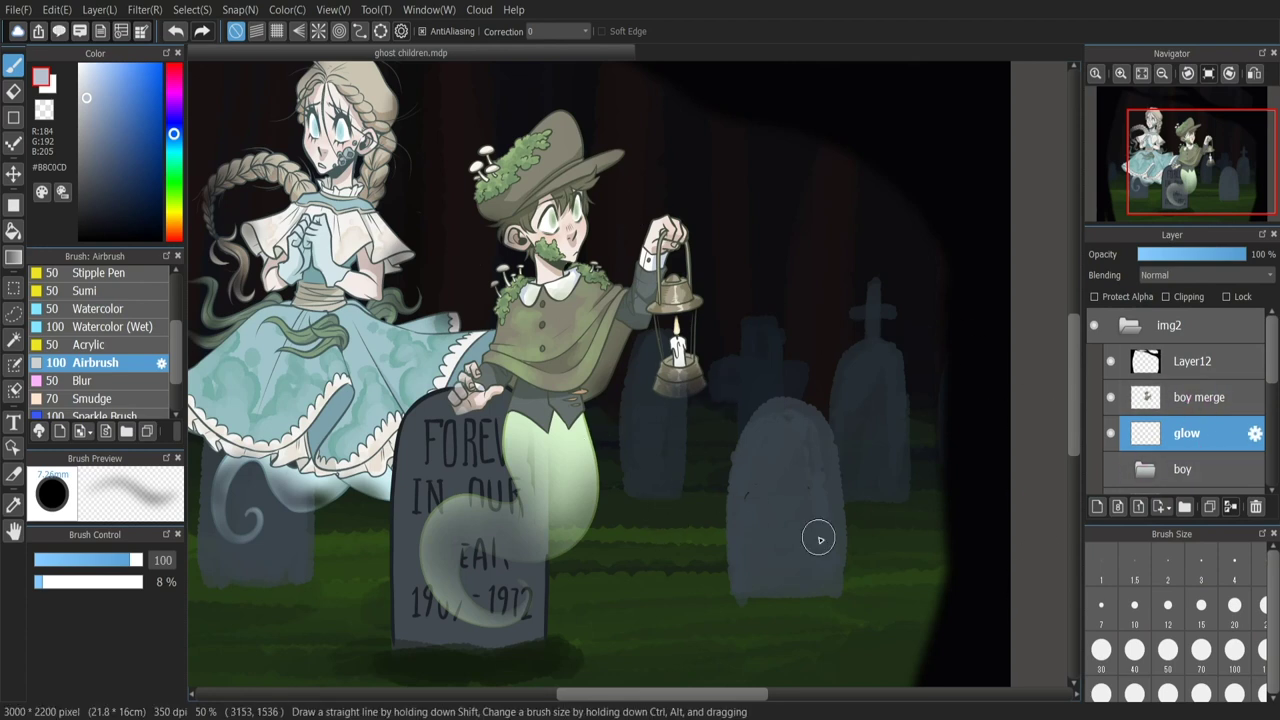
pyautogui.keyDown('alt'); pyautogui.click(558, 430); pyautogui.keyUp('alt')
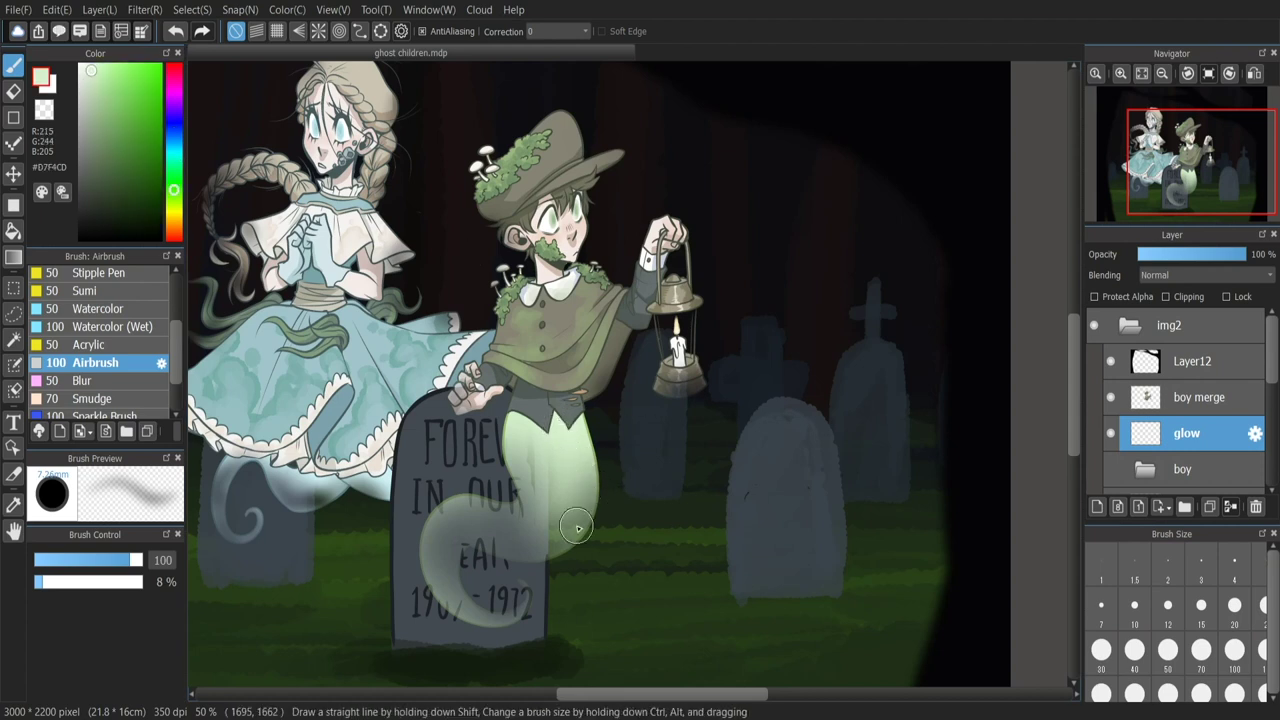
# - Try pale green Airbrush strokes at size 100 over the background beside the boy, and undo them all
pyautogui.moveTo(734, 189)
pyautogui.mouseDown()
pyautogui.moveTo(743, 309)
pyautogui.moveTo(890, 580)
pyautogui.mouseUp()
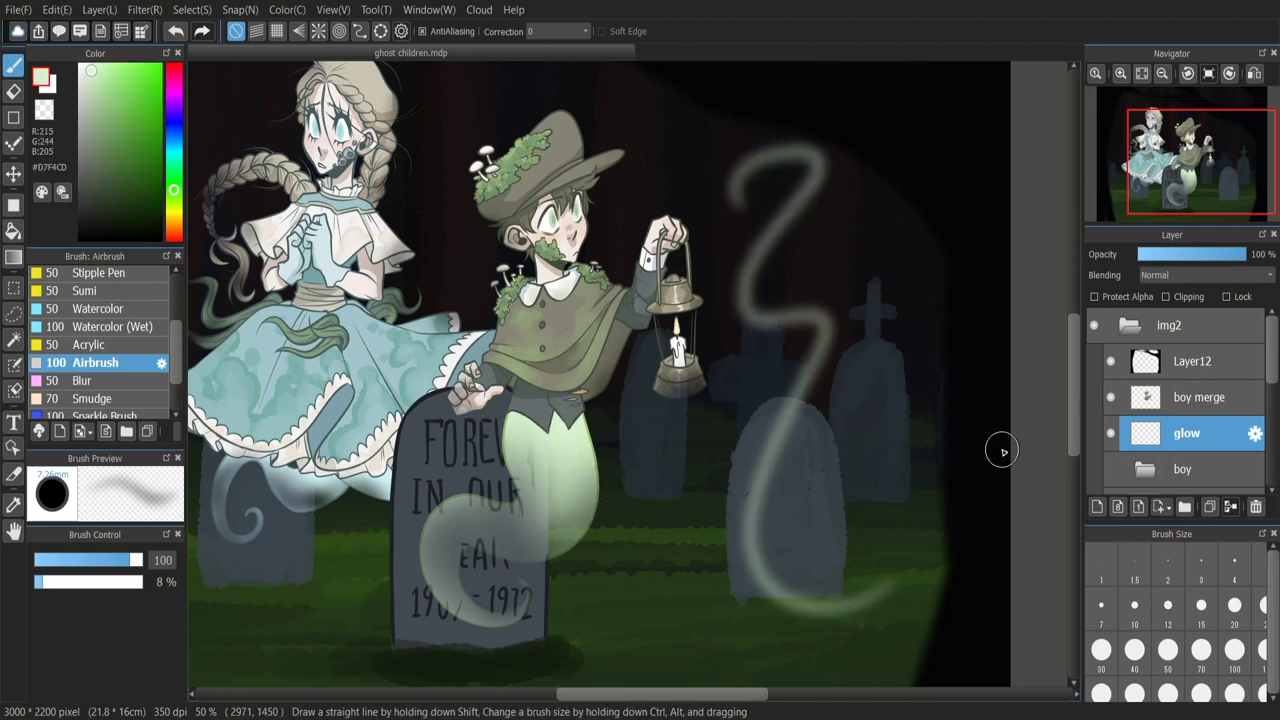
pyautogui.moveTo(805, 345)
pyautogui.mouseDown()
pyautogui.moveTo(818, 402)
pyautogui.moveTo(865, 464)
pyautogui.moveTo(791, 473)
pyautogui.moveTo(784, 506)
pyautogui.moveTo(850, 401)
pyautogui.moveTo(857, 320)
pyautogui.moveTo(914, 391)
pyautogui.moveTo(966, 388)
pyautogui.moveTo(789, 447)
pyautogui.moveTo(784, 429)
pyautogui.moveTo(964, 471)
pyautogui.mouseUp()
pyautogui.hotkey('ctrl', 'z')
pyautogui.hotkey('ctrl', 'z')
pyautogui.hotkey('ctrl', 'z')
pyautogui.hotkey('ctrl', 'z')
pyautogui.hotkey('ctrl', 'z')
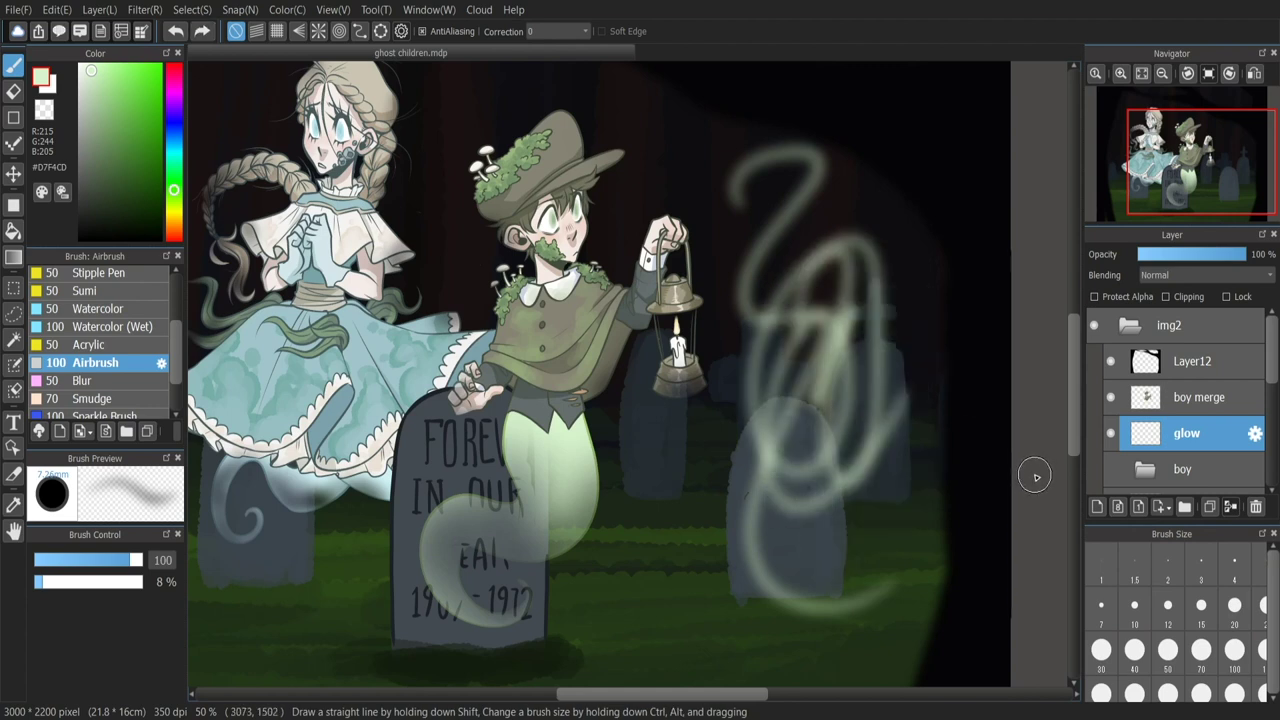
pyautogui.hotkey('ctrl', 'z')
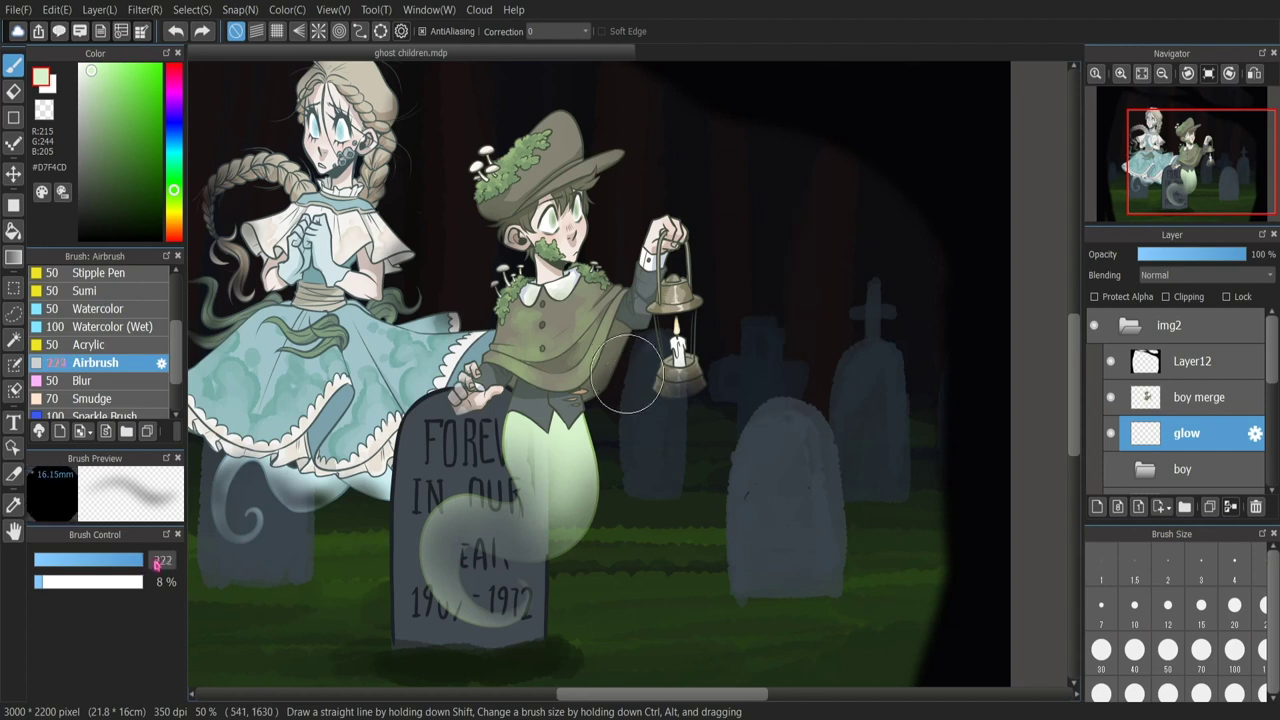
# - Try broader pale green Airbrush strokes at size 226 over the background tombstones, and undo them
pyautogui.moveTo(797, 349)
pyautogui.mouseDown()
pyautogui.moveTo(749, 409)
pyautogui.moveTo(758, 472)
pyautogui.moveTo(830, 452)
pyautogui.mouseUp()
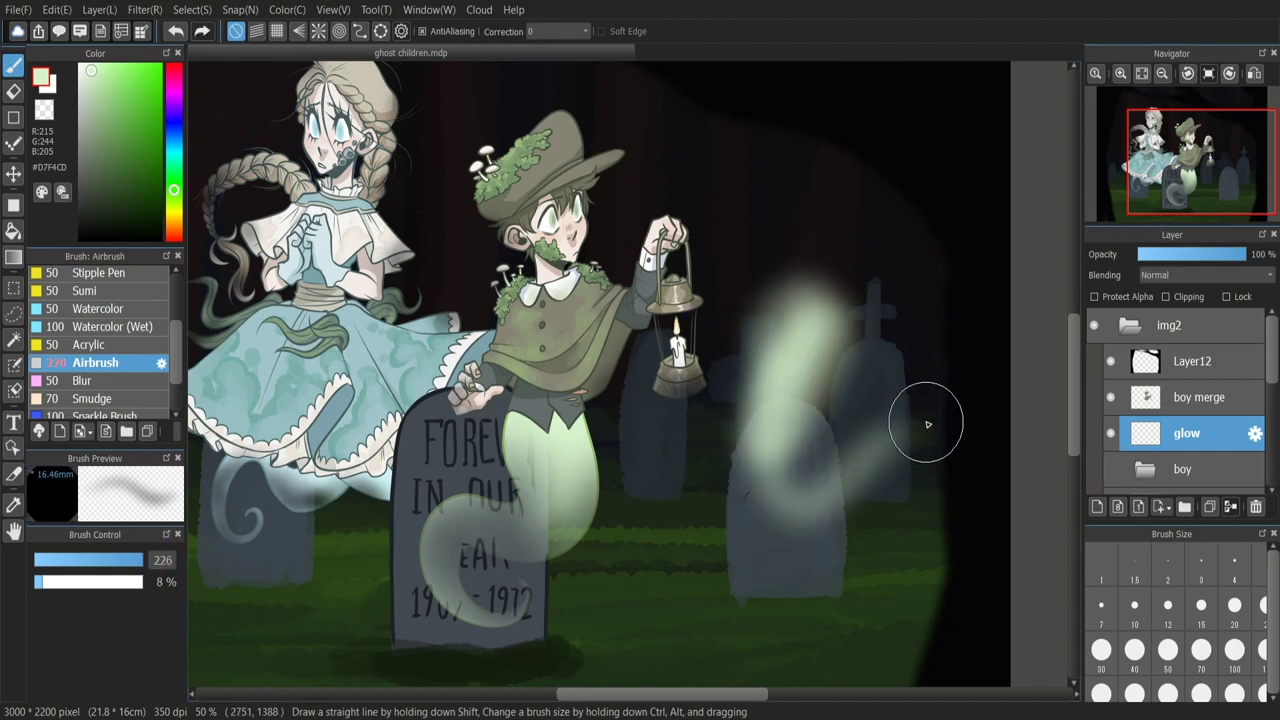
pyautogui.hotkey('ctrl', 'z')
pyautogui.moveTo(763, 366); pyautogui.dragTo(832, 604)
pyautogui.moveTo(817, 346); pyautogui.dragTo(756, 456)
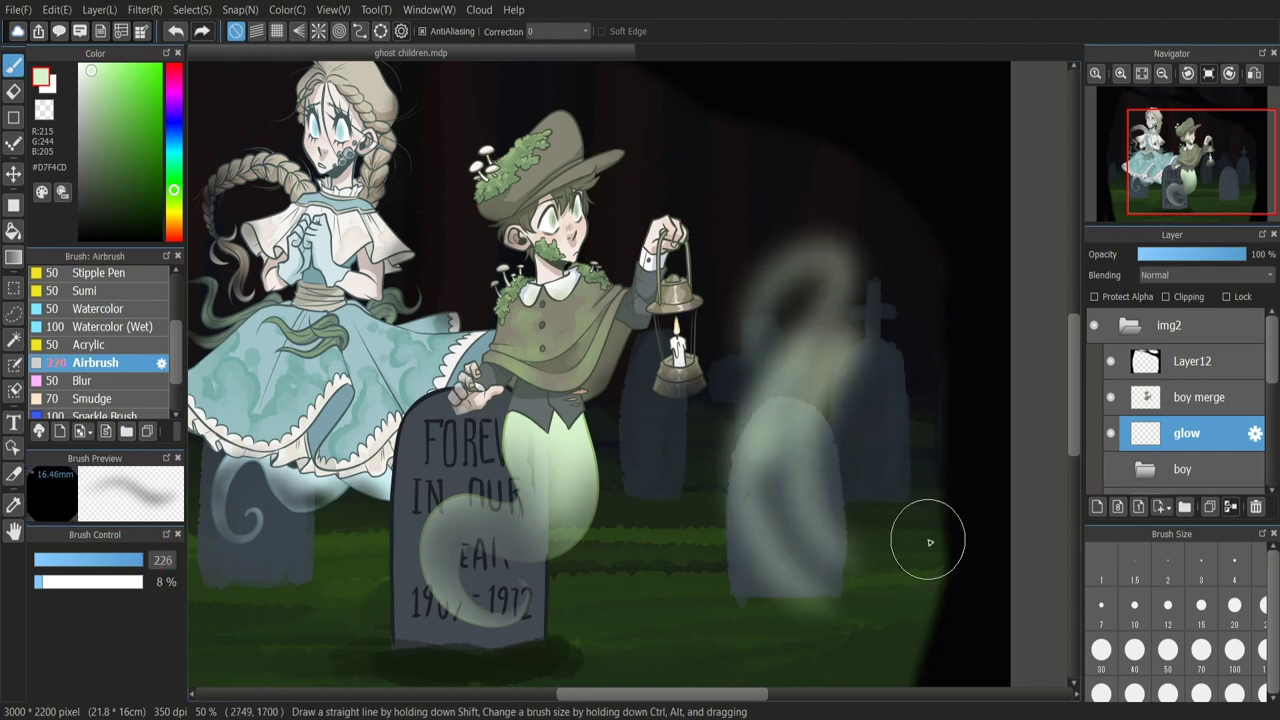
pyautogui.hotkey('ctrl', 'z')
pyautogui.hotkey('ctrl', 'z')
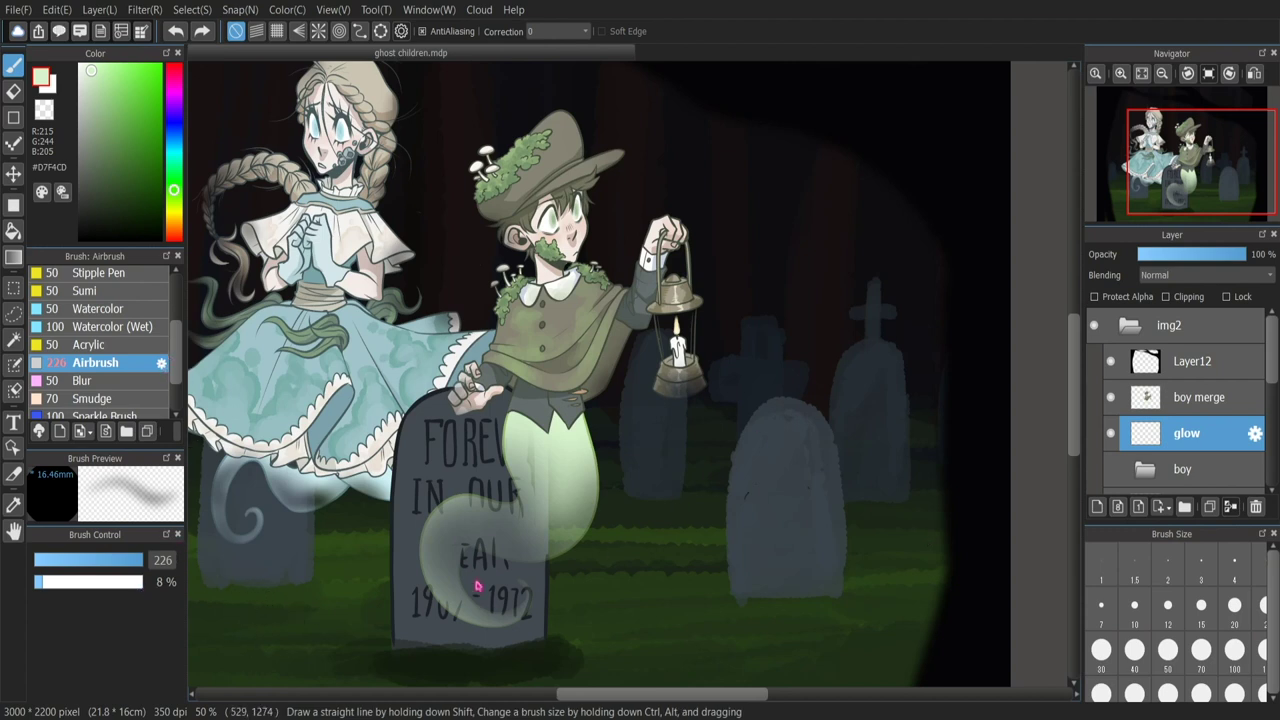
# - With Airbrush size 227, 8% opacity and Opacity by Pressure on, paint a pale green glow around the boy's hat, body, lantern and tail
pyautogui.moveTo(786, 524); pyautogui.dragTo(788, 524)
pyautogui.click(161, 364)
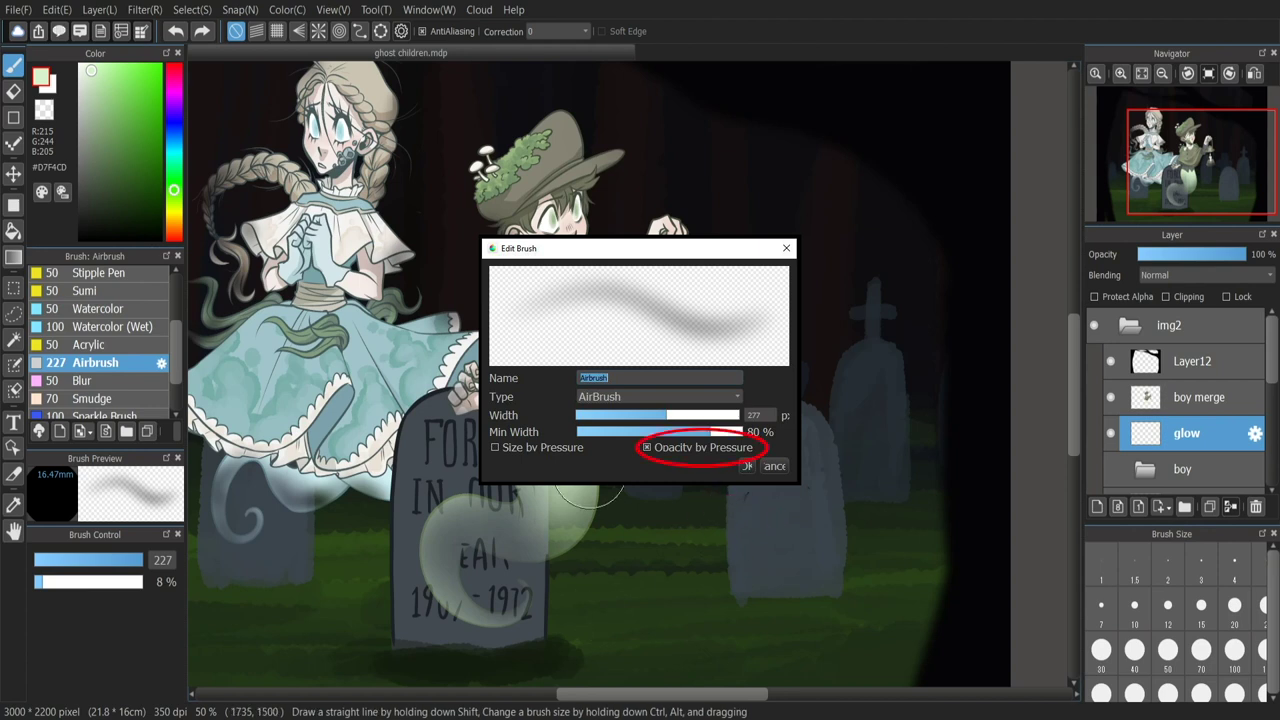
pyautogui.moveTo(532, 268)
pyautogui.mouseDown()
pyautogui.moveTo(528, 236)
pyautogui.moveTo(545, 257)
pyautogui.moveTo(506, 186)
pyautogui.mouseUp()
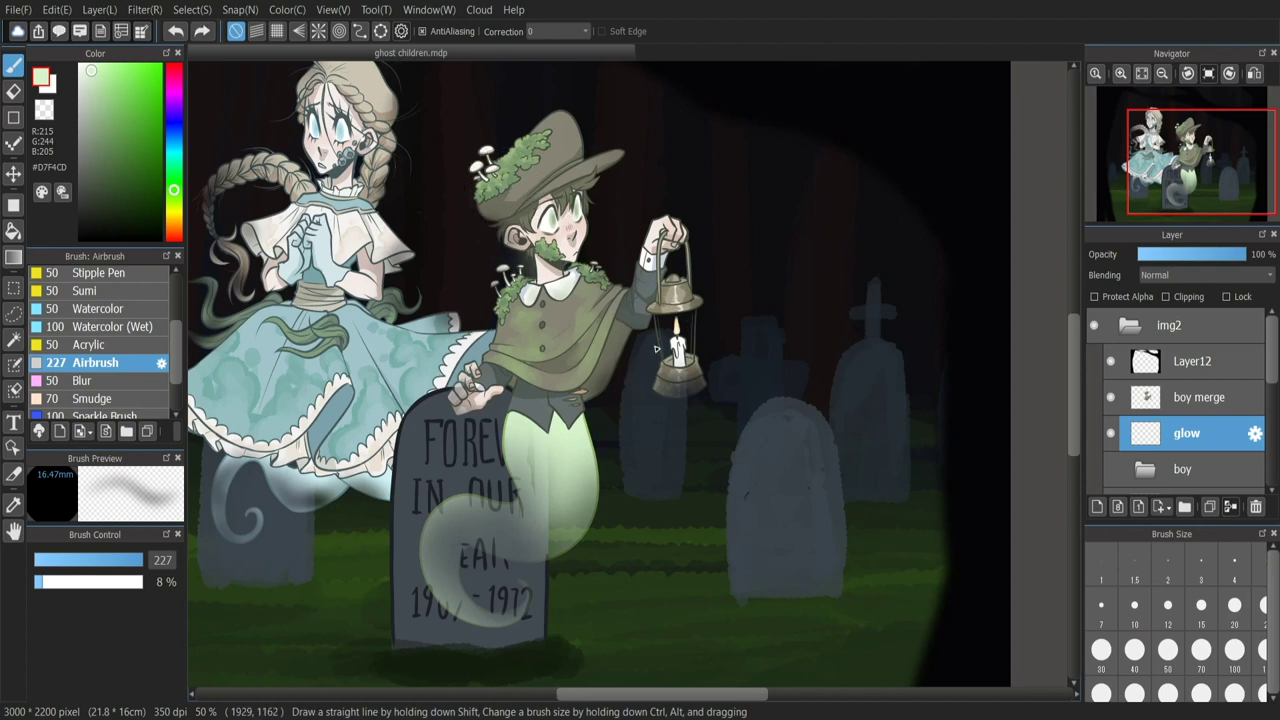
pyautogui.moveTo(491, 208)
pyautogui.mouseDown()
pyautogui.moveTo(563, 122)
pyautogui.moveTo(517, 230)
pyautogui.moveTo(562, 287)
pyautogui.mouseUp()
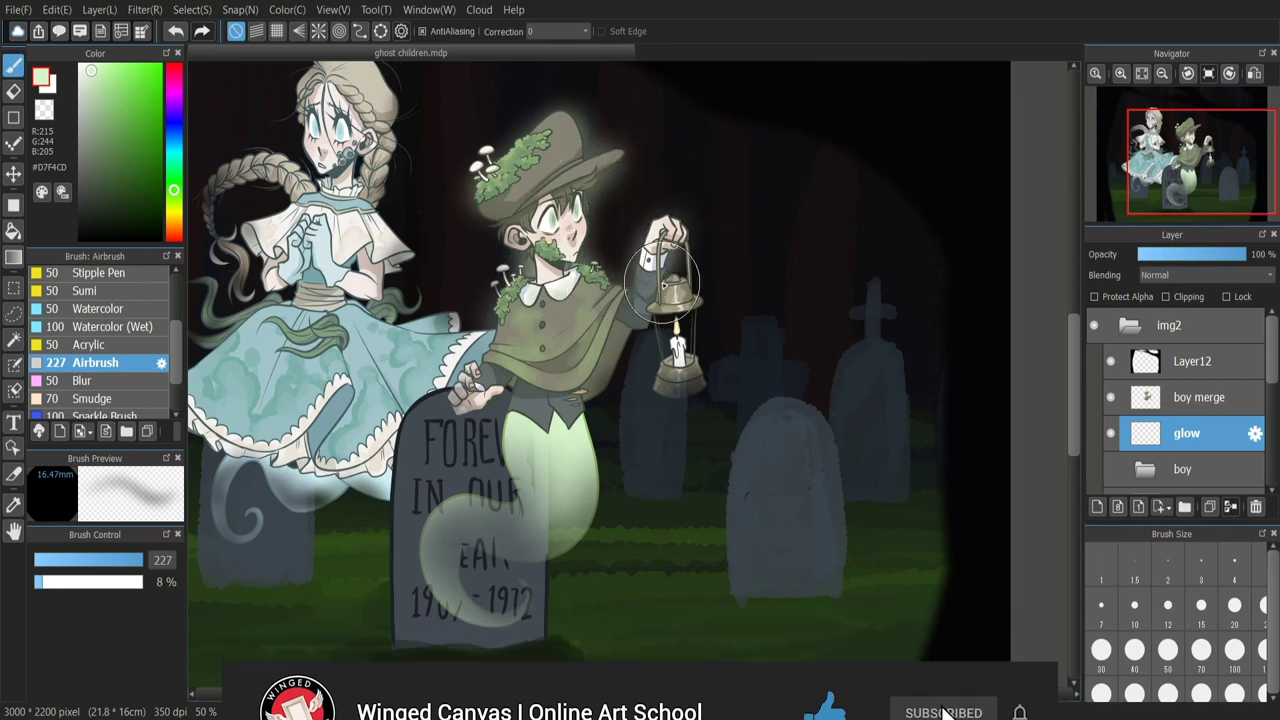
pyautogui.moveTo(662, 283); pyautogui.dragTo(680, 374)
pyautogui.moveTo(512, 412)
pyautogui.mouseDown()
pyautogui.moveTo(471, 563)
pyautogui.moveTo(592, 436)
pyautogui.moveTo(515, 615)
pyautogui.moveTo(516, 477)
pyautogui.moveTo(571, 395)
pyautogui.moveTo(594, 387)
pyautogui.moveTo(596, 500)
pyautogui.moveTo(570, 435)
pyautogui.moveTo(616, 353)
pyautogui.moveTo(590, 410)
pyautogui.mouseUp()
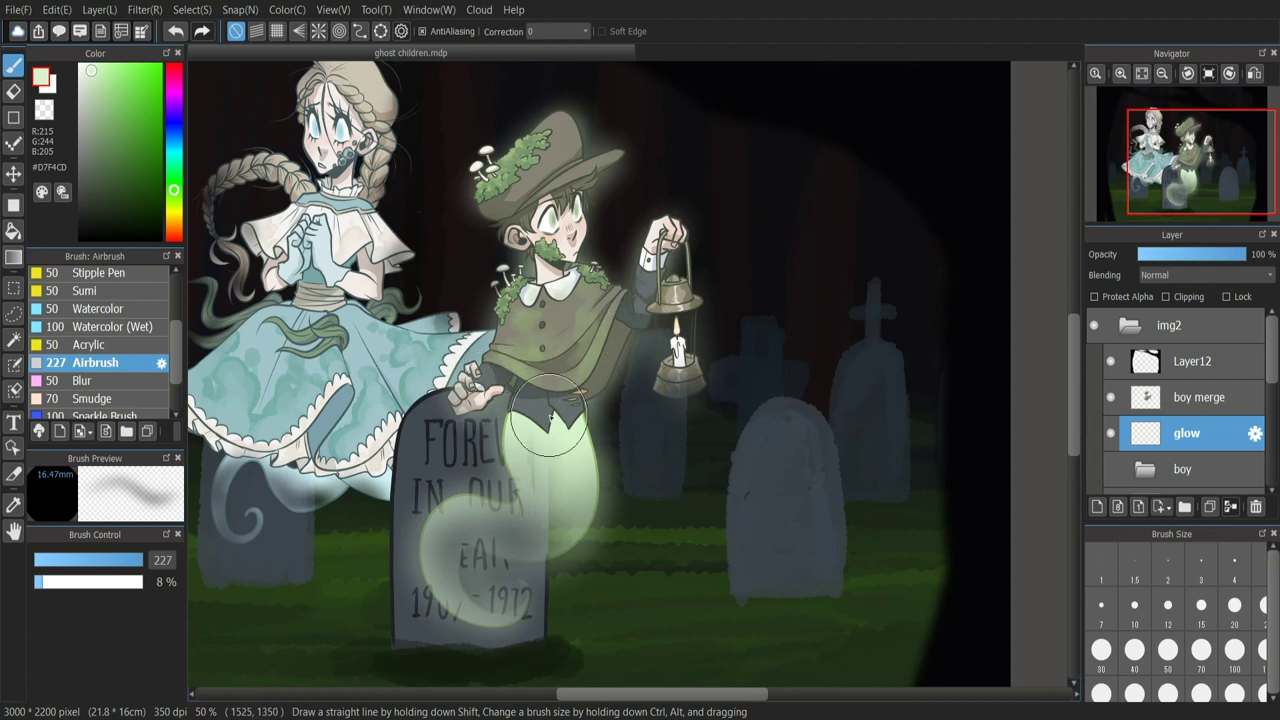
# - Add a layer named glow2 directly beneath the girl merge layer
pyautogui.moveTo(716, 699); pyautogui.dragTo(674, 699)
pyautogui.scroll(-3, 1265, 395)
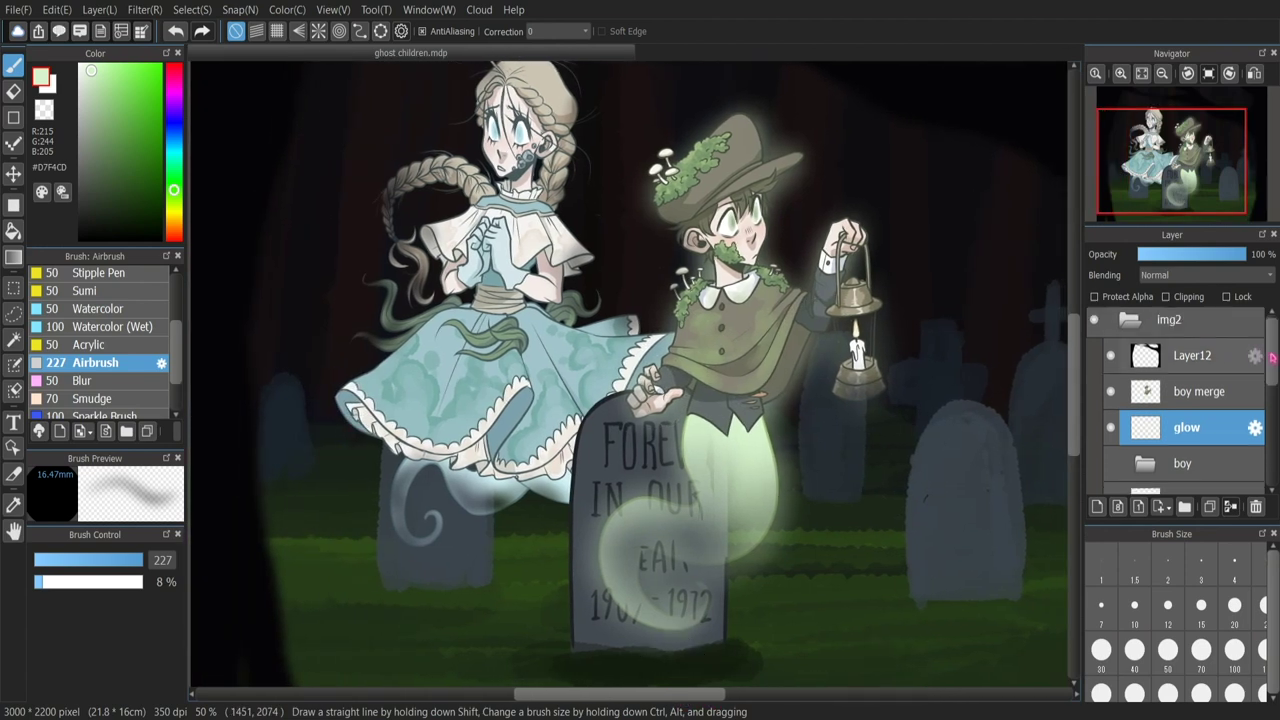
pyautogui.scroll(-2, 1265, 394)
pyautogui.click(1200, 418)
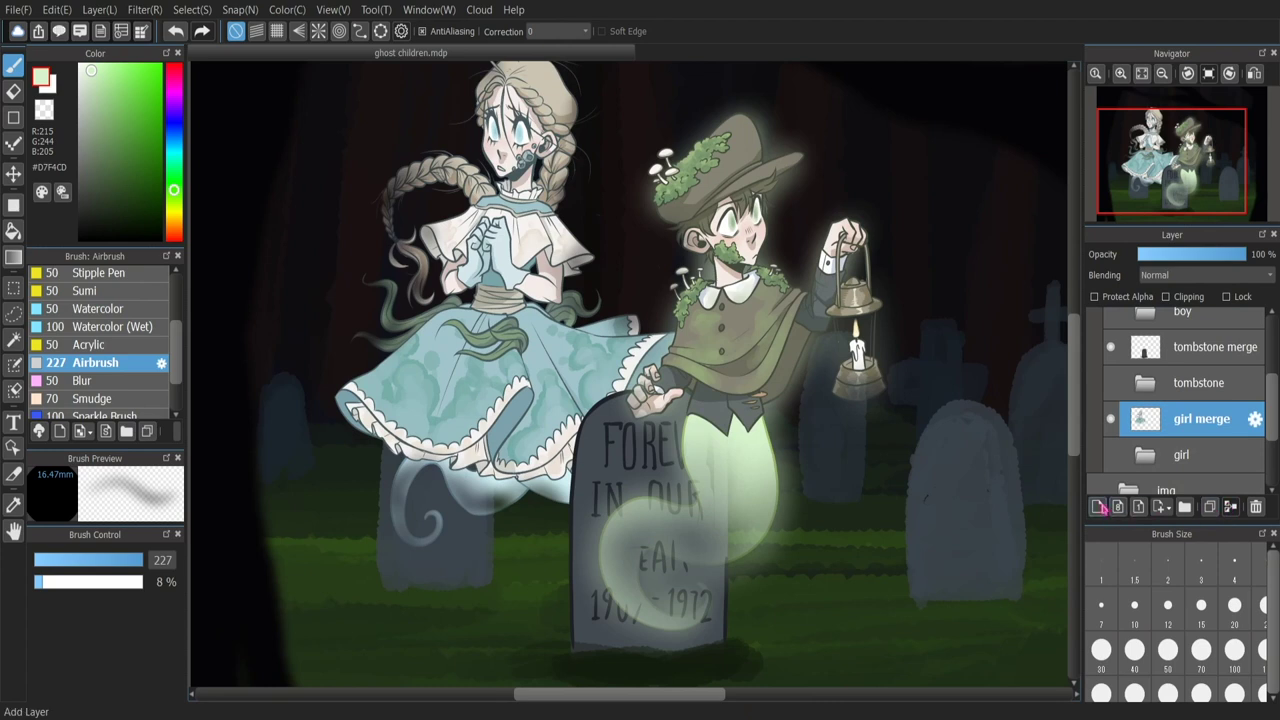
pyautogui.click(1098, 507)
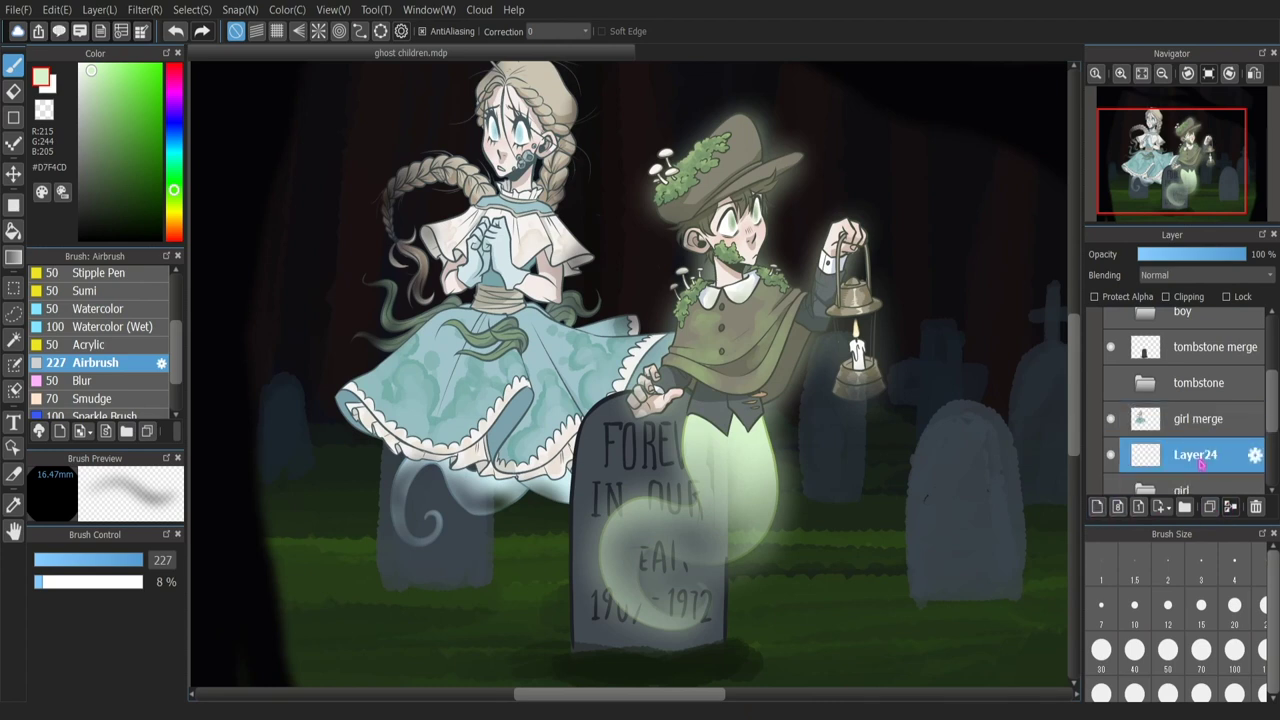
pyautogui.moveTo(1271, 398)
pyautogui.mouseDown()
pyautogui.moveTo(1271, 359)
pyautogui.moveTo(1271, 401)
pyautogui.mouseUp()
pyautogui.scroll(2, 1079, 345)
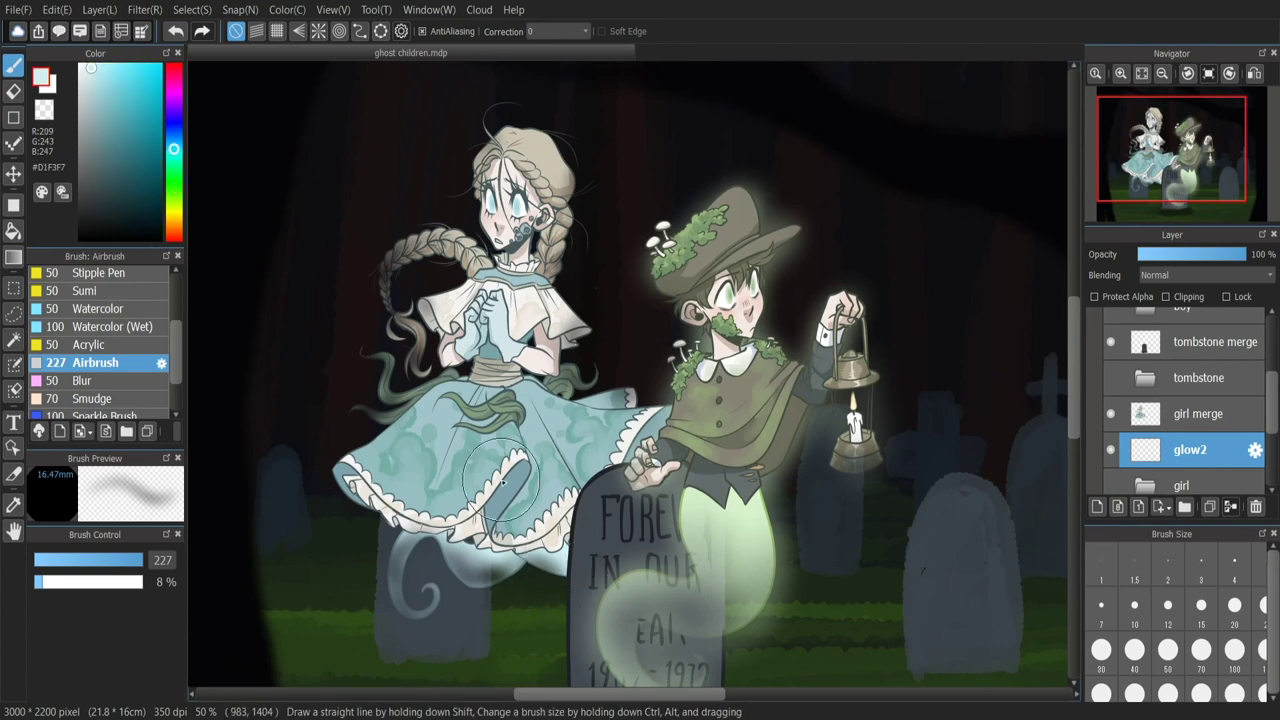
# - Airbrush a pale cyan #B8F1F9 glow around the girl's head, braids, dress and ghost tail at size 227 and 8% opacity
pyautogui.click(99, 74)
pyautogui.moveTo(99, 74); pyautogui.dragTo(99, 66)
pyautogui.moveTo(474, 232)
pyautogui.mouseDown()
pyautogui.moveTo(484, 190)
pyautogui.moveTo(504, 140)
pyautogui.moveTo(544, 150)
pyautogui.moveTo(549, 215)
pyautogui.moveTo(564, 185)
pyautogui.moveTo(569, 315)
pyautogui.moveTo(549, 295)
pyautogui.moveTo(544, 340)
pyautogui.moveTo(564, 415)
pyautogui.moveTo(606, 409)
pyautogui.moveTo(547, 432)
pyautogui.mouseUp()
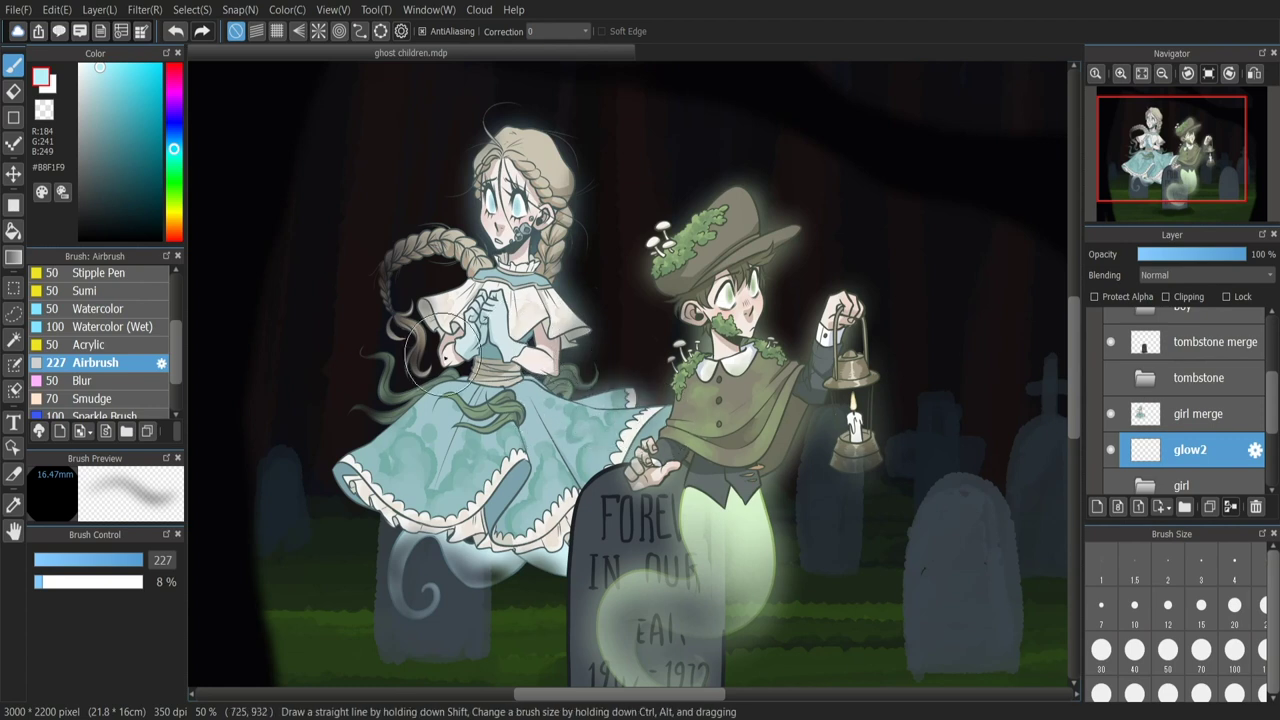
pyautogui.moveTo(390, 402)
pyautogui.mouseDown()
pyautogui.moveTo(382, 368)
pyautogui.moveTo(445, 361)
pyautogui.moveTo(435, 381)
pyautogui.moveTo(452, 298)
pyautogui.moveTo(489, 273)
pyautogui.moveTo(428, 248)
pyautogui.moveTo(464, 262)
pyautogui.mouseUp()
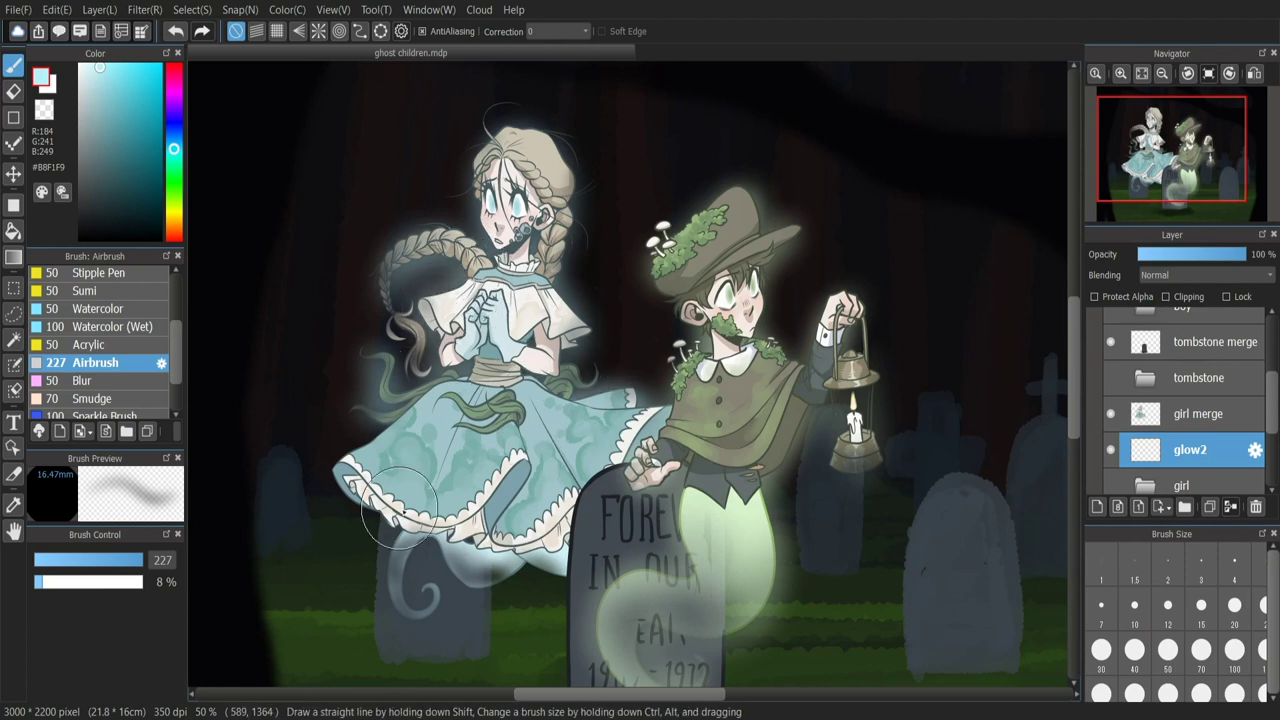
pyautogui.moveTo(395, 508); pyautogui.dragTo(364, 436)
pyautogui.moveTo(443, 555)
pyautogui.mouseDown()
pyautogui.moveTo(517, 571)
pyautogui.moveTo(598, 506)
pyautogui.moveTo(583, 553)
pyautogui.moveTo(436, 532)
pyautogui.moveTo(423, 609)
pyautogui.moveTo(465, 502)
pyautogui.mouseUp()
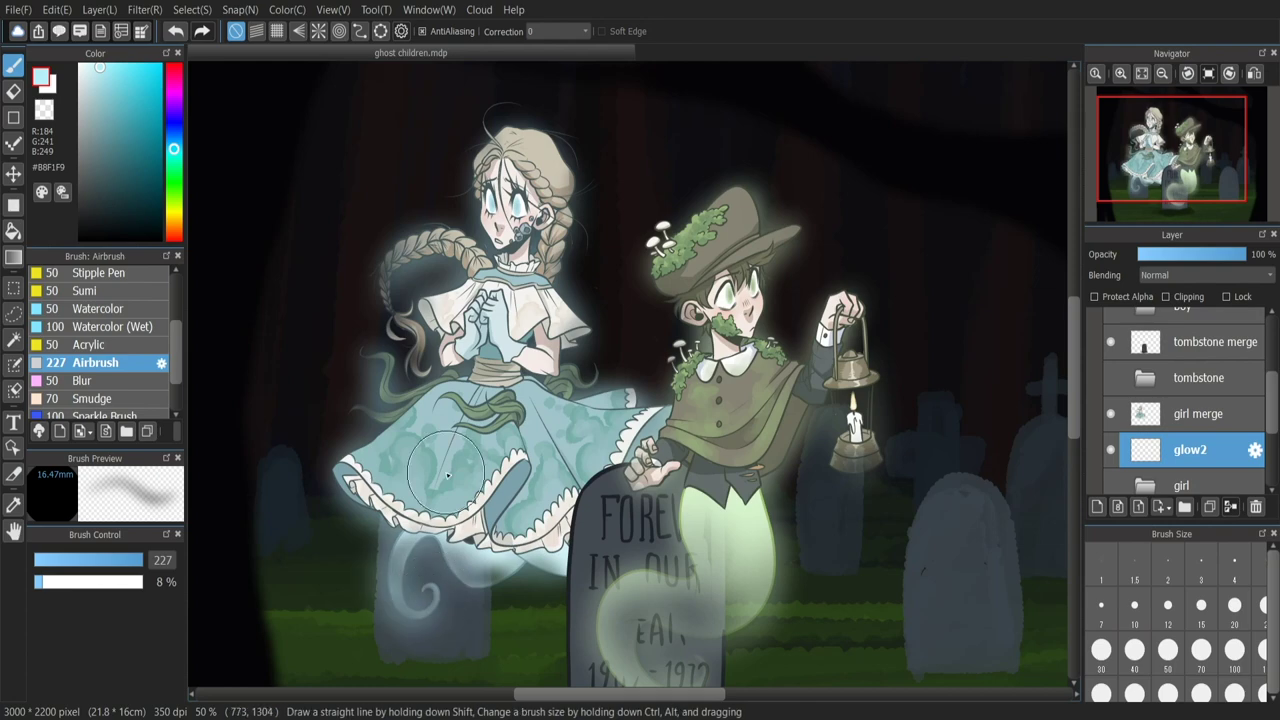
pyautogui.hotkey('ctrl', '-')
pyautogui.hotkey('ctrl', '+')
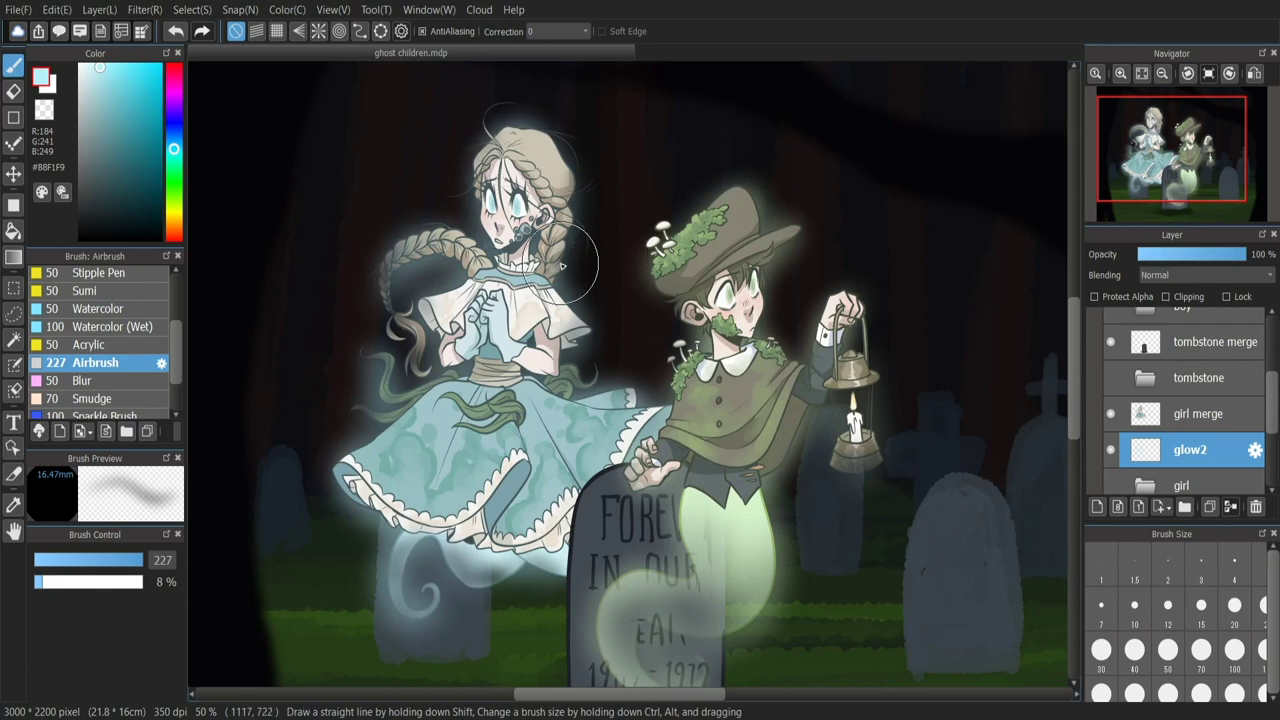
# - Lower the glow2 layer's opacity to 61%, keeping its blending mode Normal
pyautogui.hotkey('ctrl', '-')
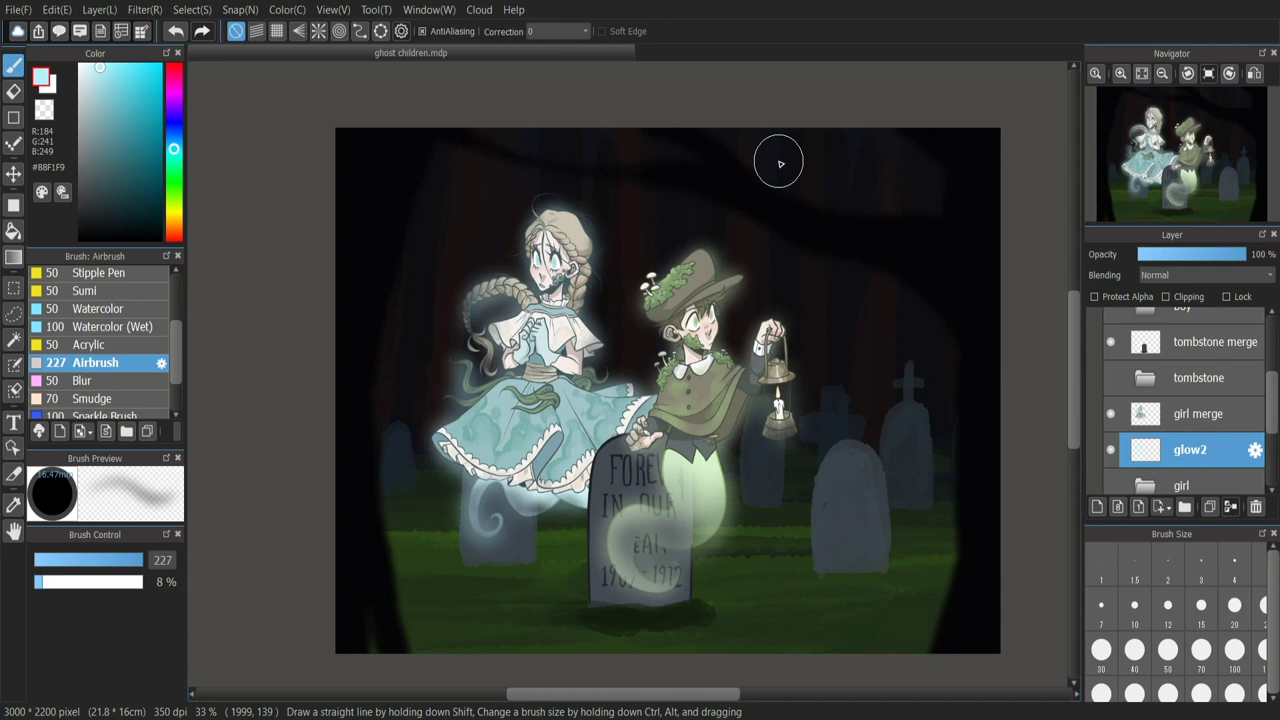
pyautogui.click(1197, 256)
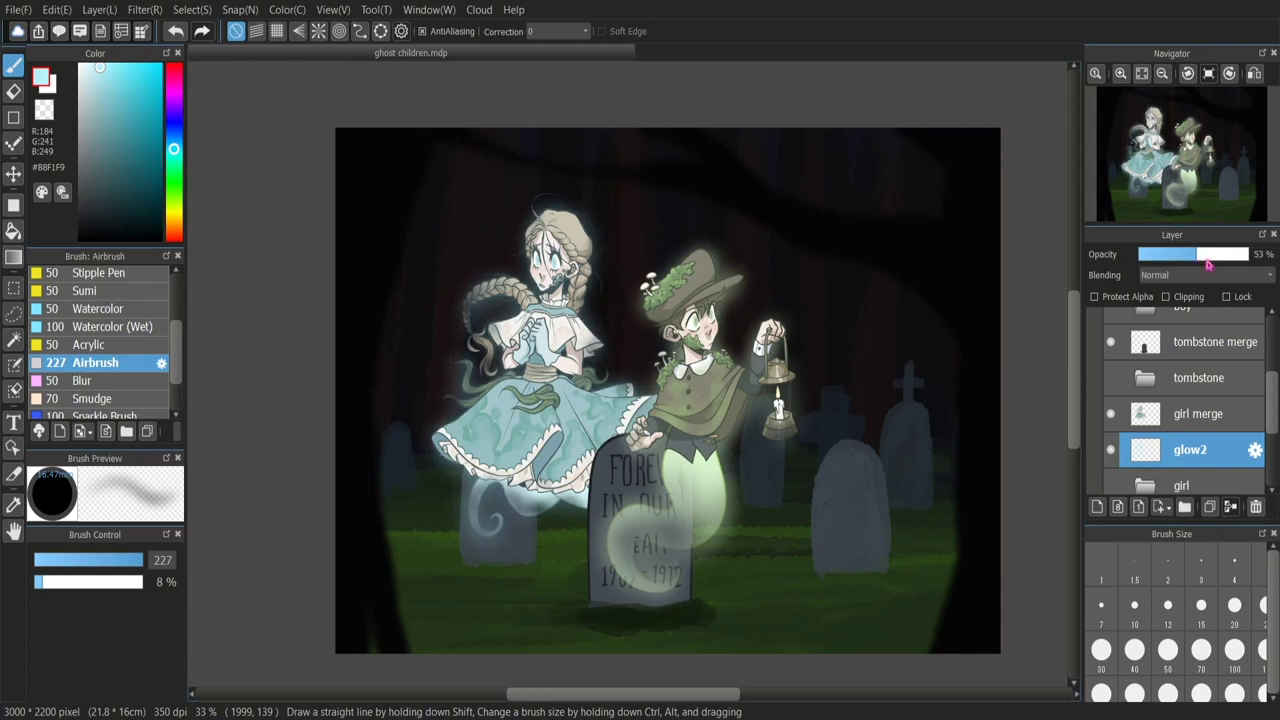
pyautogui.click(1217, 265)
pyautogui.moveTo(1208, 260); pyautogui.dragTo(1186, 263)
pyautogui.click(1177, 352)
pyautogui.click(1199, 282)
pyautogui.click(1189, 286)
pyautogui.moveTo(1191, 258); pyautogui.dragTo(1210, 259)
# - Select the boy's glow layer and reduce its opacity to 60%
pyautogui.scroll(5, 1190, 420)
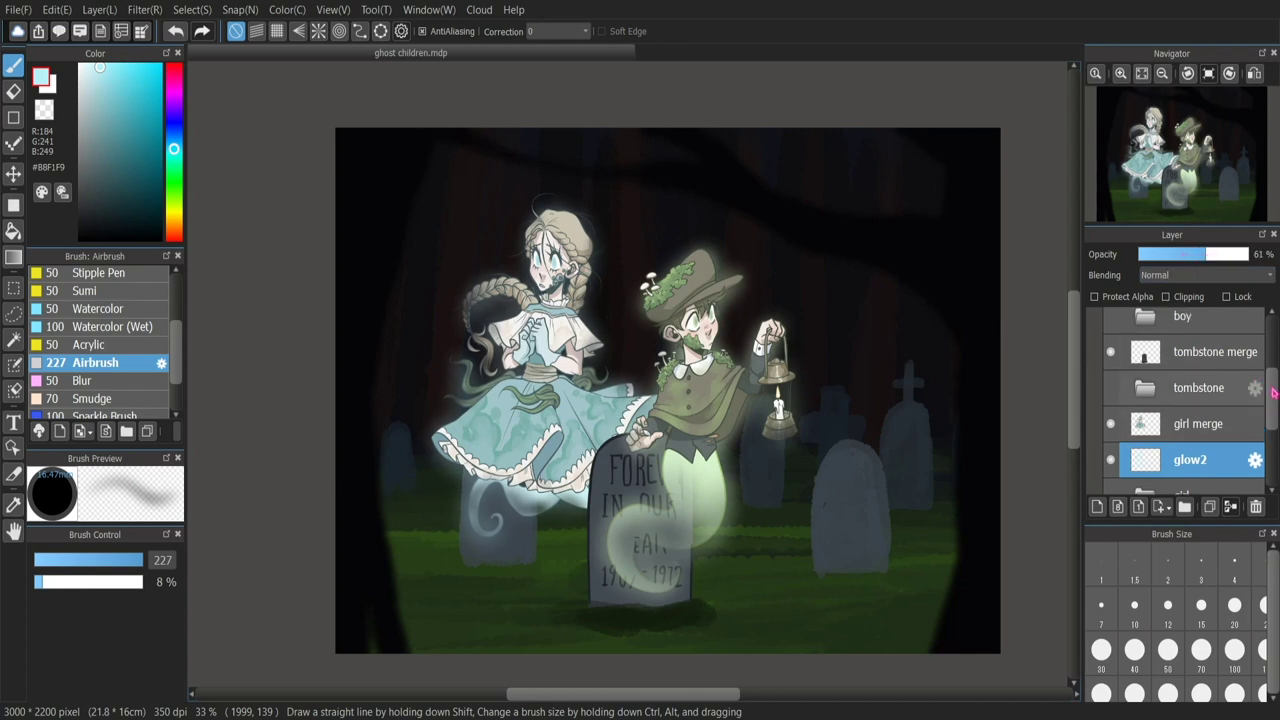
pyautogui.click(1187, 433)
pyautogui.click(1203, 262)
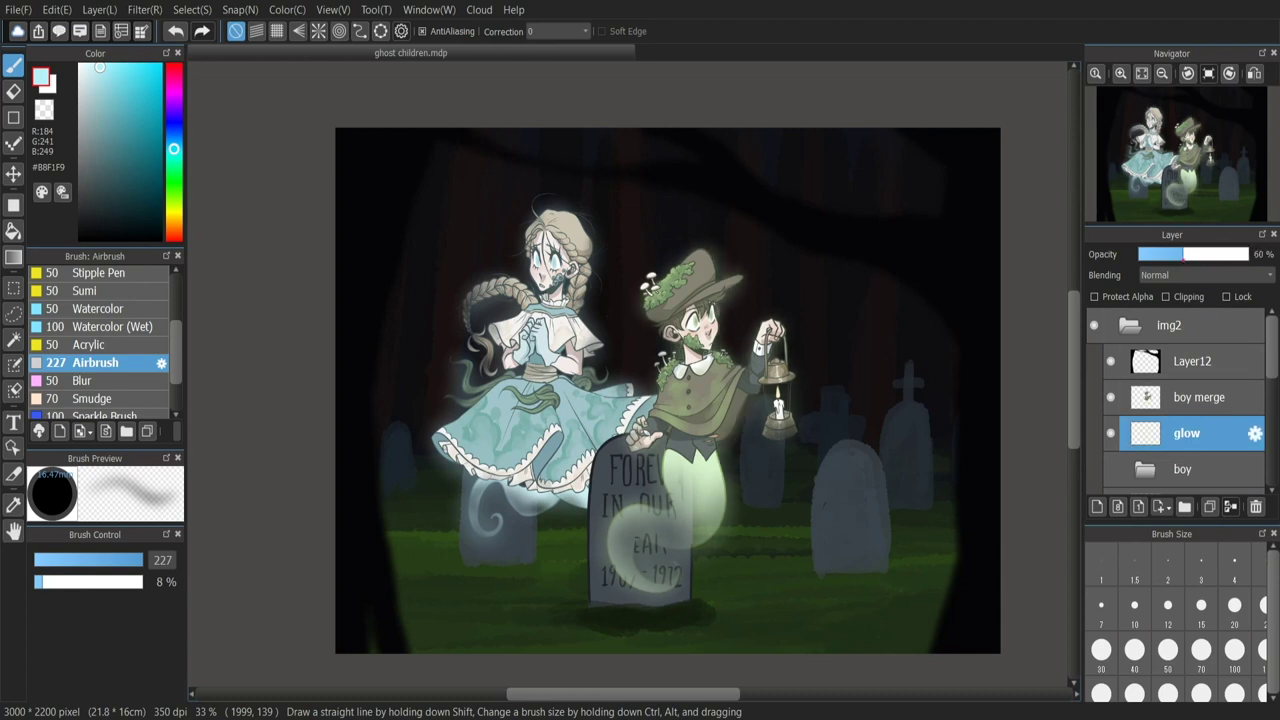
# - Lower the opacity of the boy's glow layer to 58%
pyautogui.moveTo(1203, 262); pyautogui.dragTo(1202, 261)
pyautogui.moveTo(711, 695); pyautogui.dragTo(722, 697)
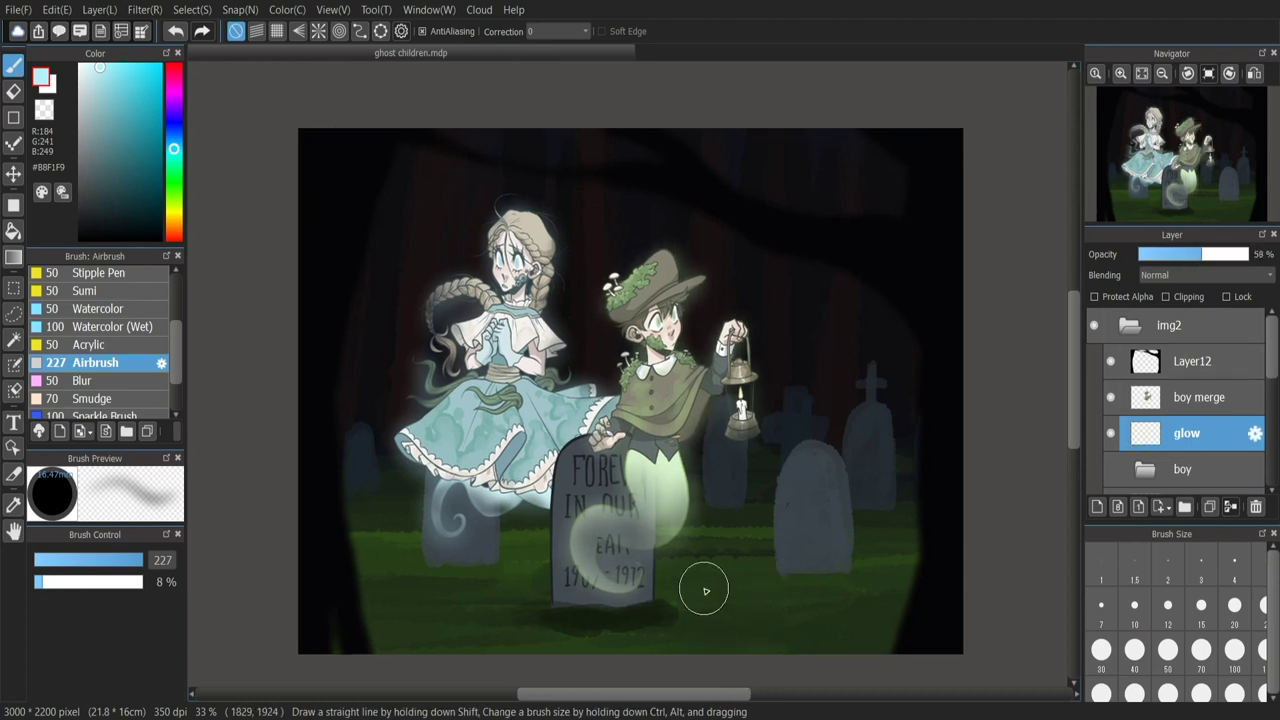
pyautogui.hotkey('ctrl', '+')
pyautogui.moveTo(1075, 372); pyautogui.dragTo(1079, 380)
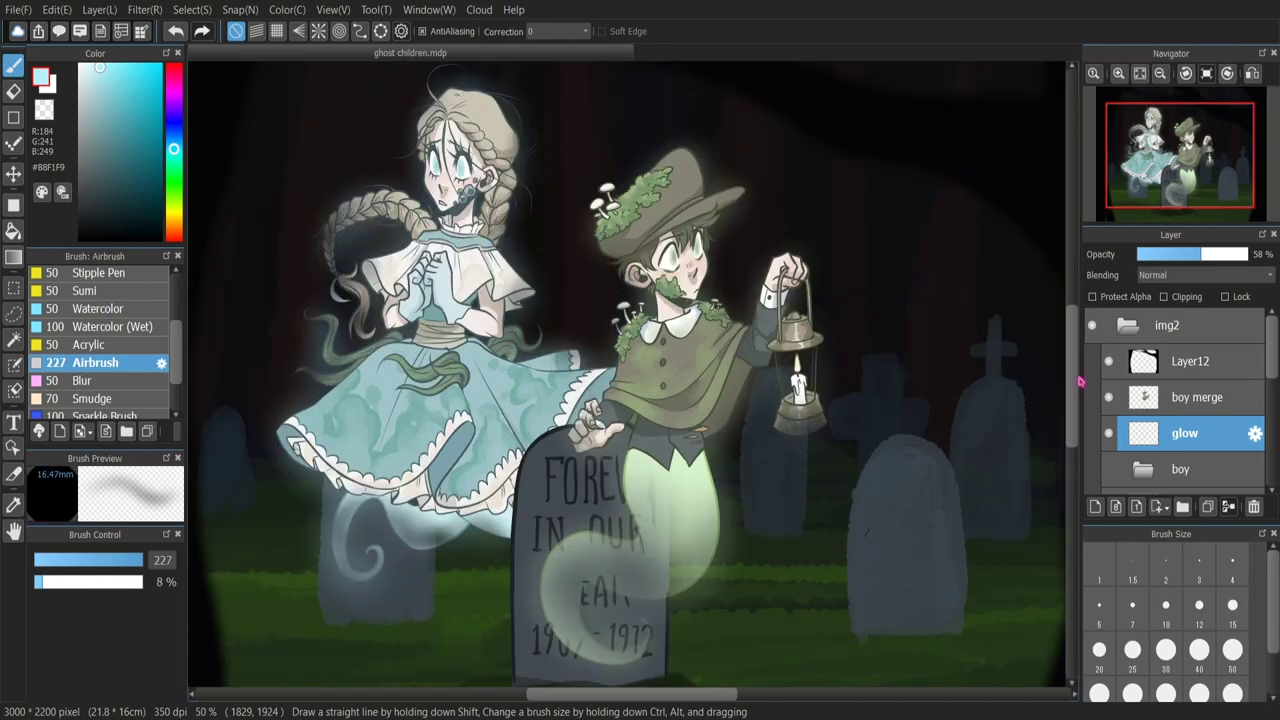
pyautogui.hotkey('ctrl', '-')
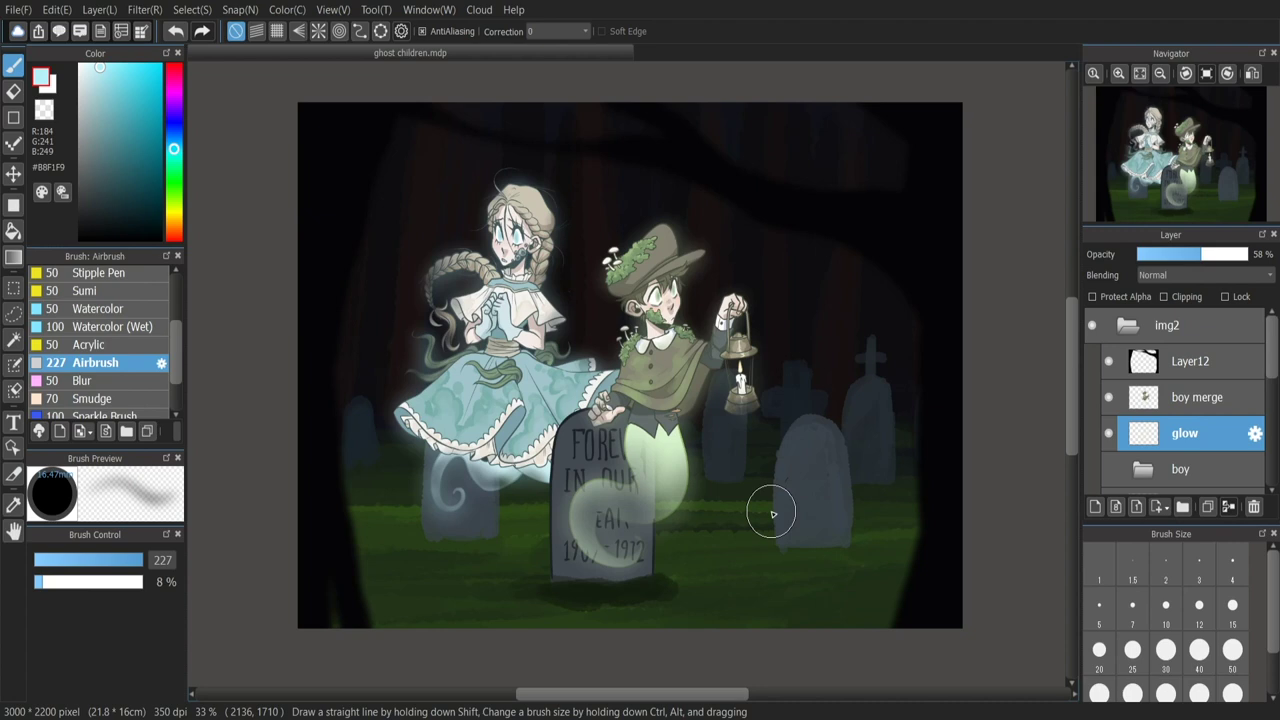
# - Add a layer named tombglow directly above the tombstone merge layer and clip it to that layer
pyautogui.moveTo(1270, 355); pyautogui.dragTo(1268, 373)
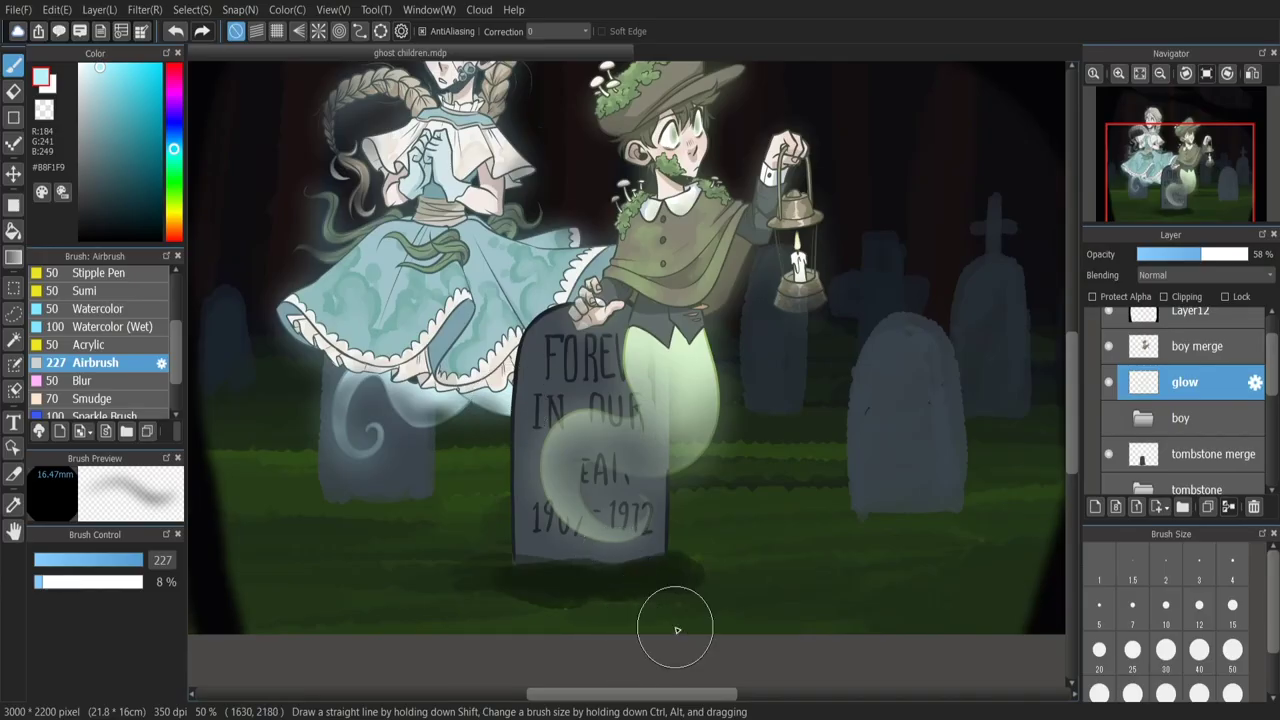
pyautogui.moveTo(694, 697); pyautogui.dragTo(709, 697)
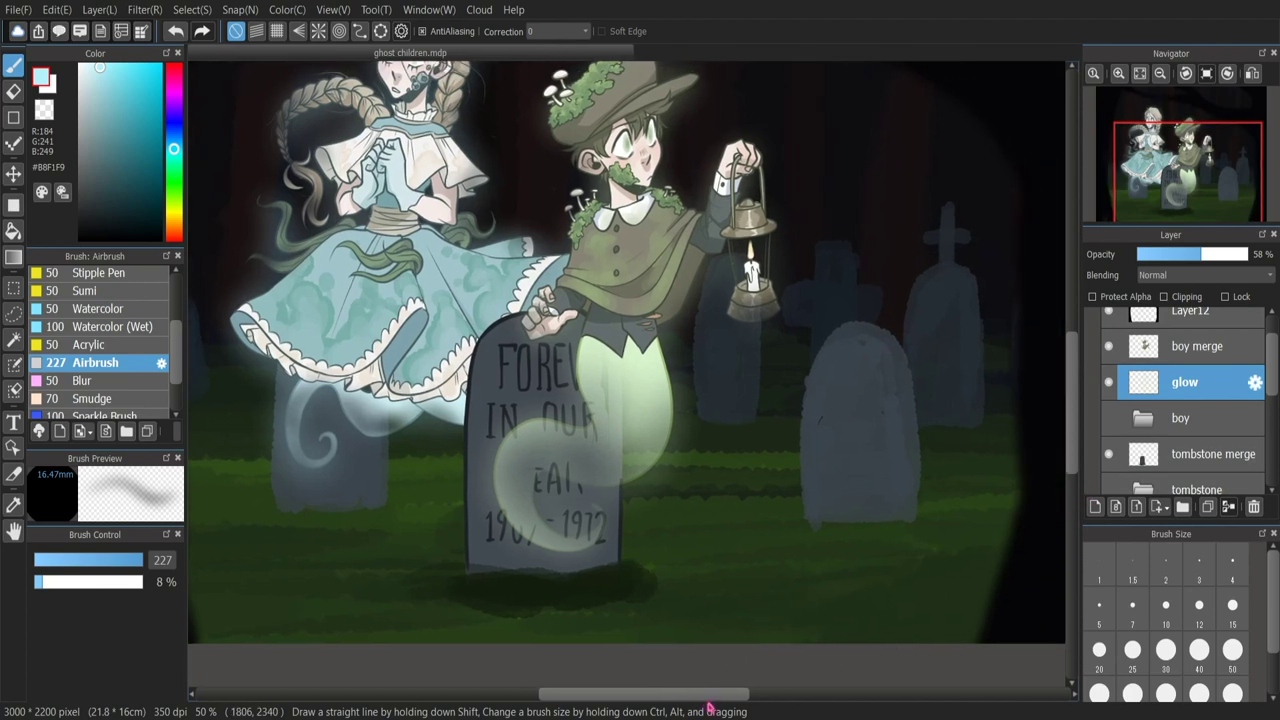
pyautogui.click(1240, 437)
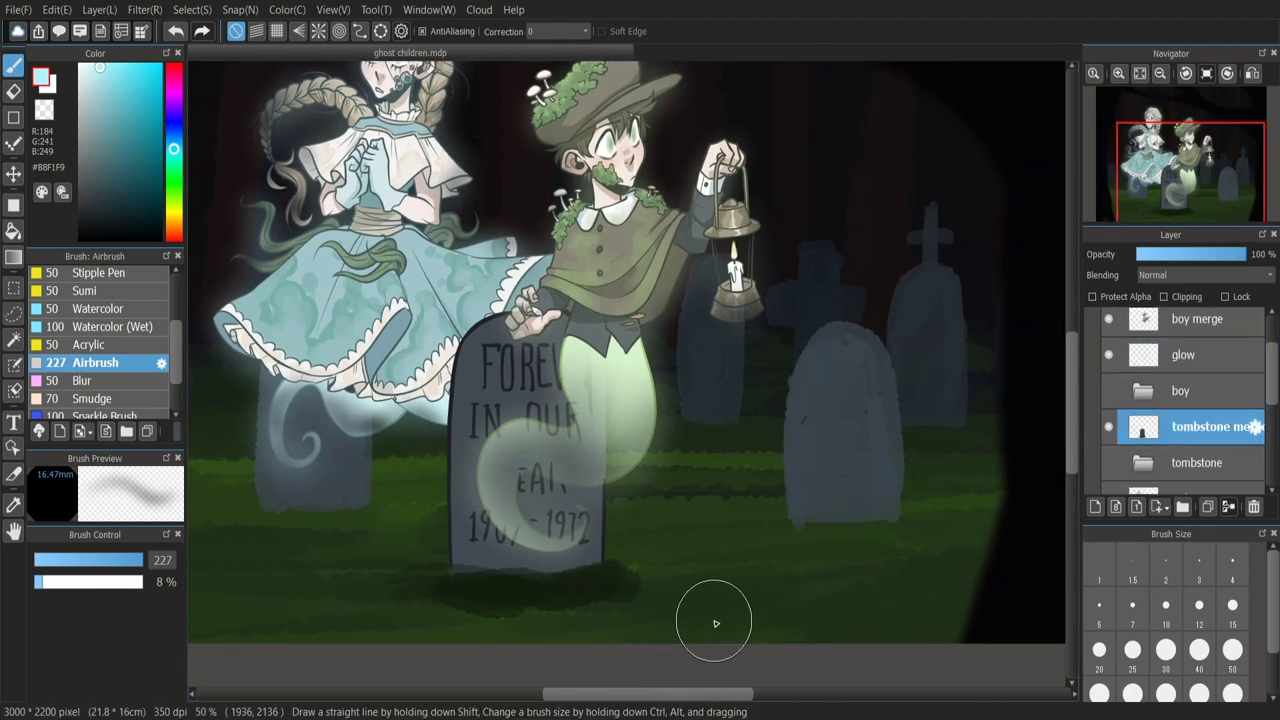
pyautogui.click(1096, 507)
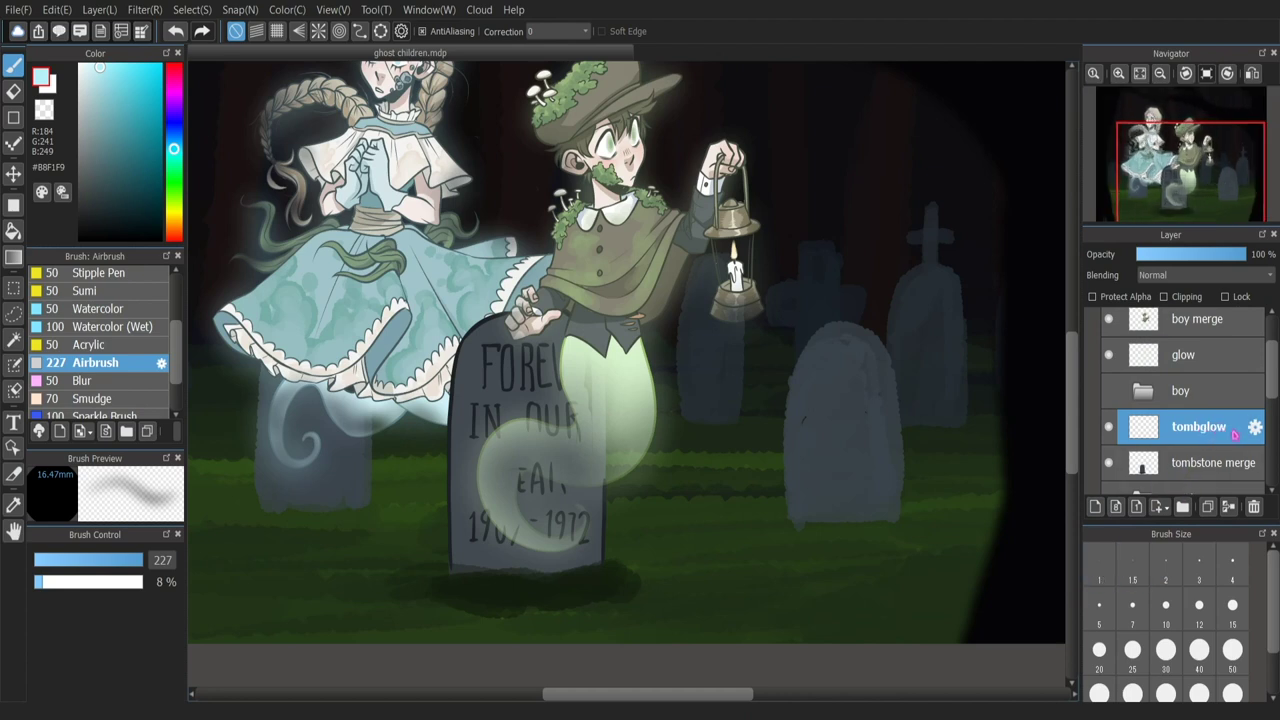
pyautogui.click(1188, 298)
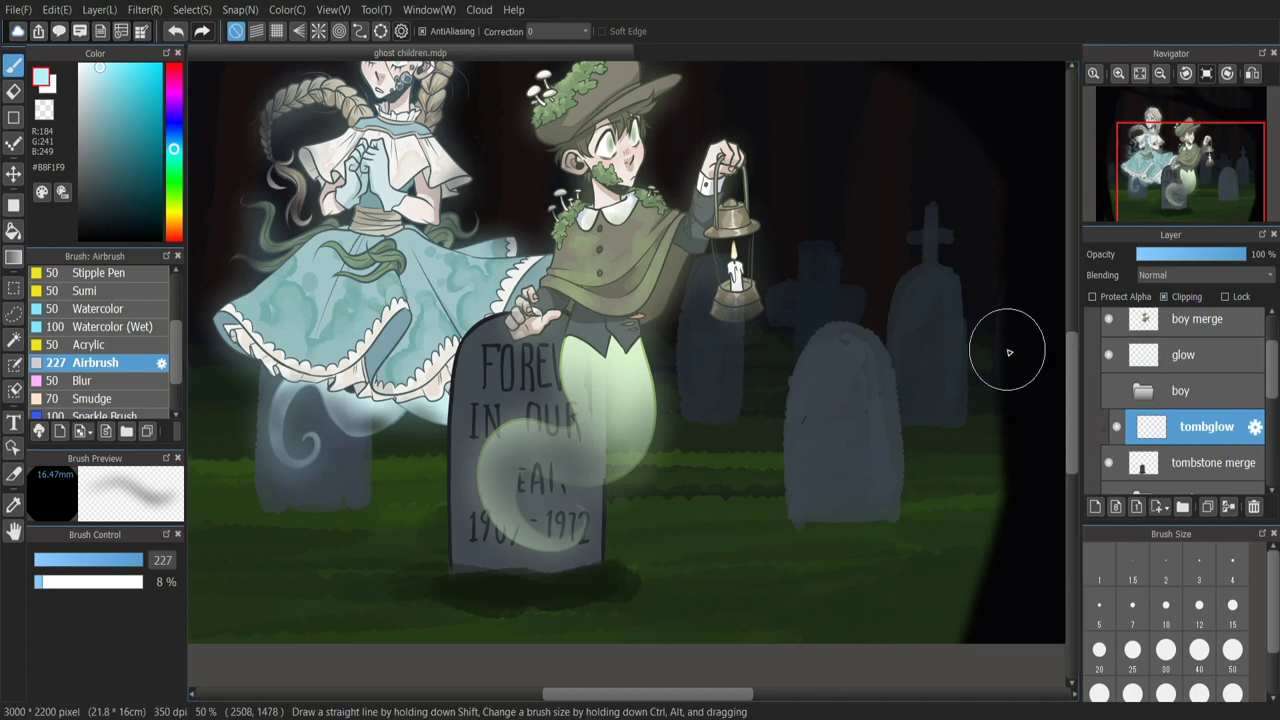
# - Airbrush a pale green #D7F4CD glow sampled from the boy's ghost tail over the front tombstone at size 359 and 8% opacity
pyautogui.keyDown('alt'); pyautogui.click(637, 380); pyautogui.keyUp('alt')
pyautogui.moveTo(540, 330)
pyautogui.mouseDown()
pyautogui.moveTo(540, 378)
pyautogui.moveTo(546, 448)
pyautogui.moveTo(556, 406)
pyautogui.moveTo(507, 342)
pyautogui.moveTo(548, 492)
pyautogui.mouseUp()
pyautogui.moveTo(132, 560); pyautogui.dragTo(160, 562)
pyautogui.moveTo(515, 420)
pyautogui.mouseDown()
pyautogui.moveTo(606, 528)
pyautogui.moveTo(488, 405)
pyautogui.moveTo(505, 314)
pyautogui.moveTo(557, 400)
pyautogui.moveTo(534, 428)
pyautogui.moveTo(514, 543)
pyautogui.moveTo(662, 468)
pyautogui.mouseUp()
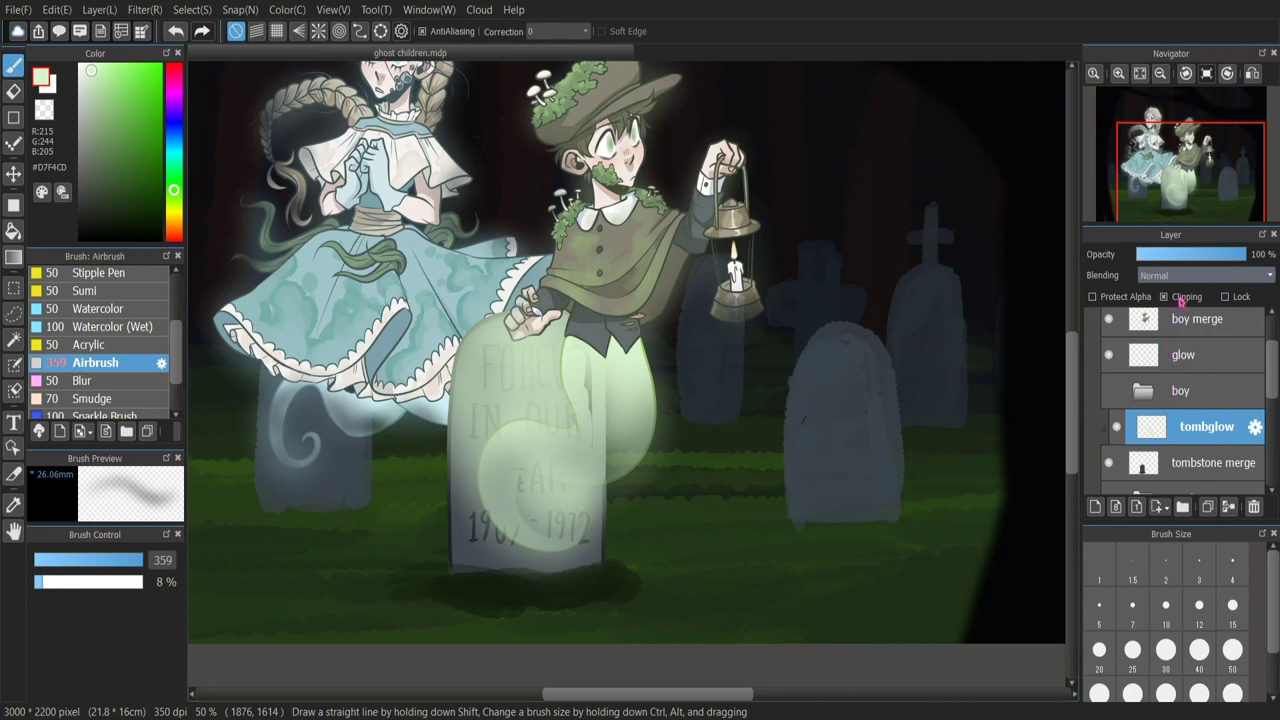
# - Set the tombglow layer's blending mode to Screen and its opacity to 45%
pyautogui.click(1173, 358)
pyautogui.click(1191, 281)
pyautogui.click(1203, 343)
pyautogui.moveTo(1186, 261); pyautogui.dragTo(1176, 258)
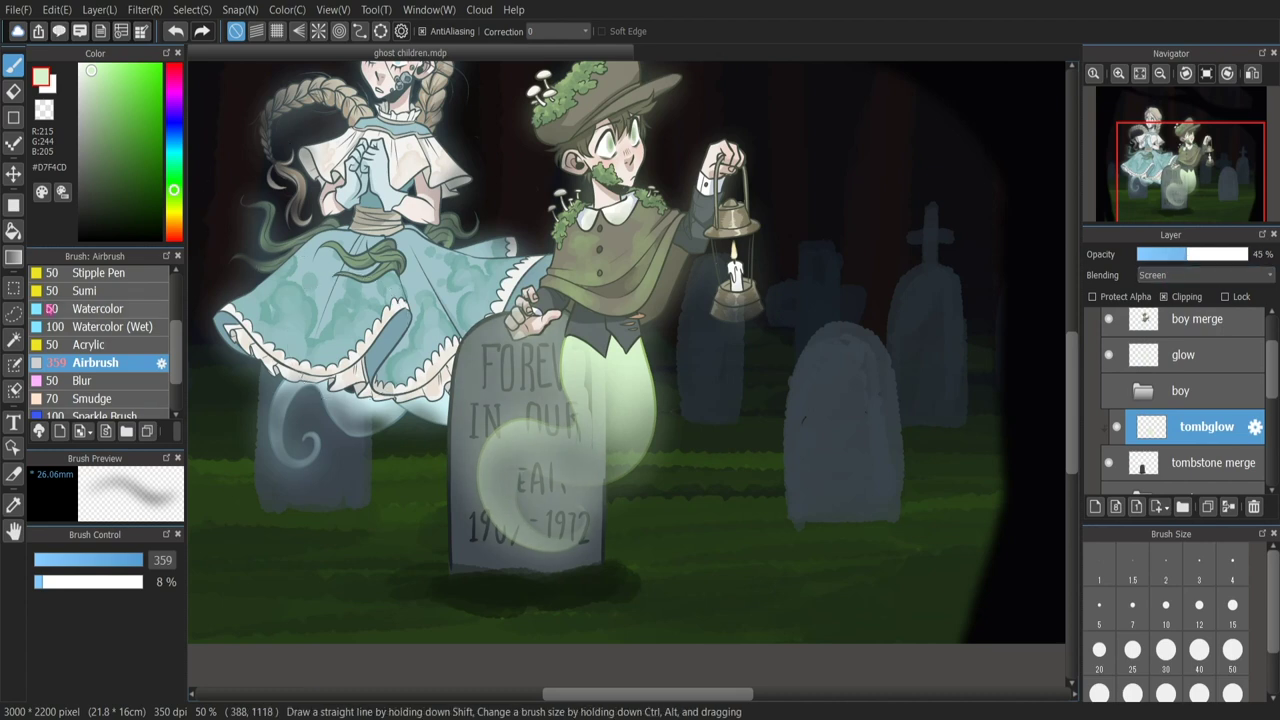
# - Fade the tombstone glow along the stone's left side and top with the soft eraser at size 380 and 5% opacity
pyautogui.scroll(-3, 176, 379)
pyautogui.click(100, 391)
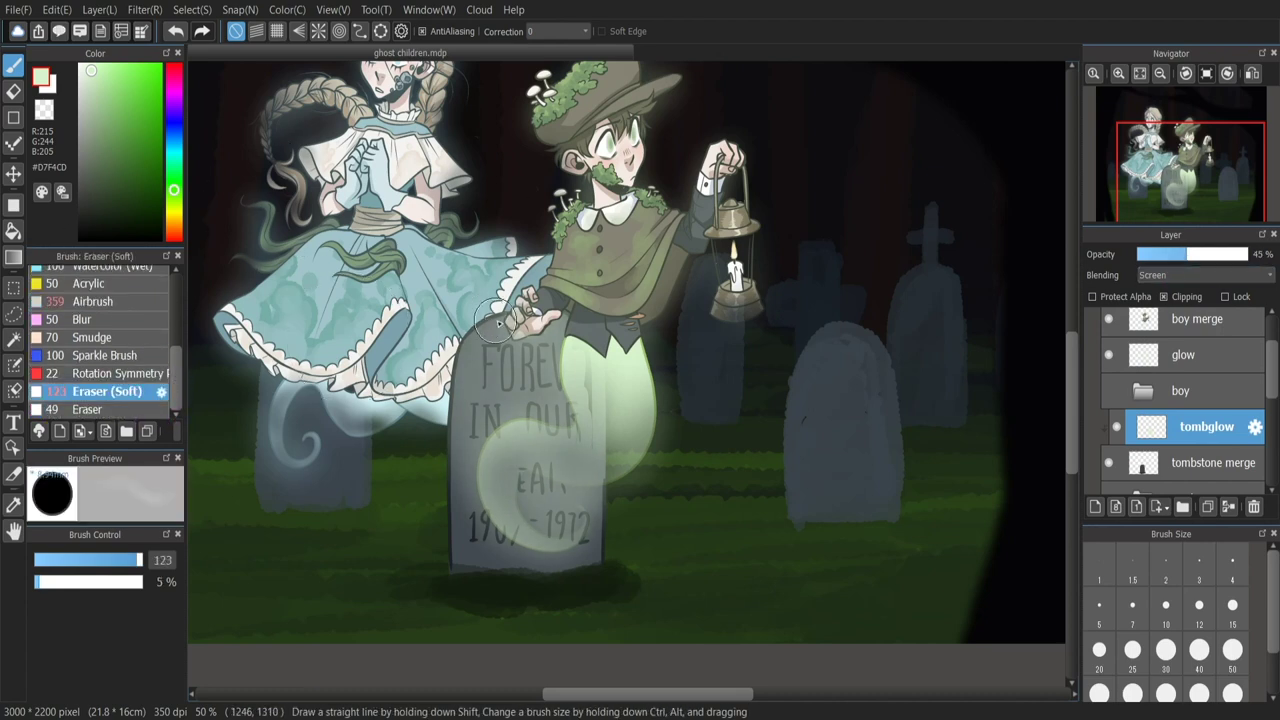
pyautogui.moveTo(138, 560); pyautogui.dragTo(166, 566)
pyautogui.moveTo(504, 577)
pyautogui.mouseDown()
pyautogui.moveTo(463, 421)
pyautogui.moveTo(526, 300)
pyautogui.mouseUp()
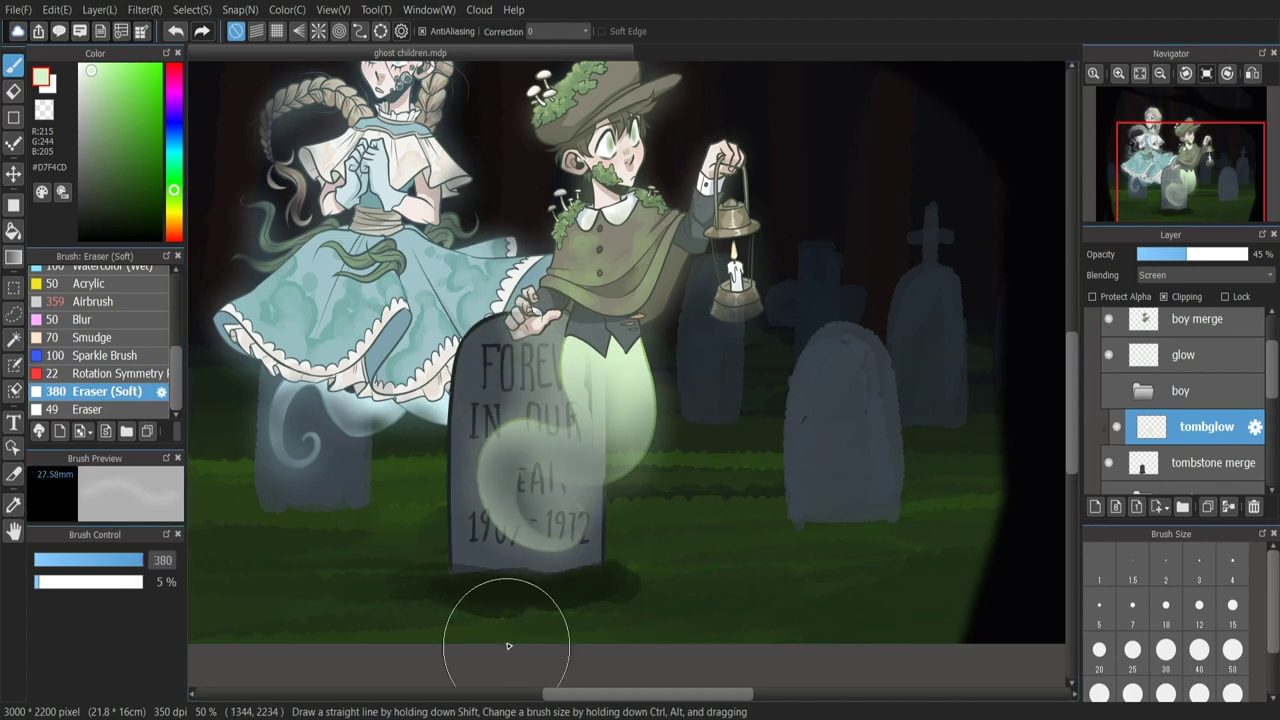
pyautogui.moveTo(519, 370)
pyautogui.mouseDown()
pyautogui.moveTo(613, 317)
pyautogui.moveTo(563, 579)
pyautogui.moveTo(481, 354)
pyautogui.moveTo(572, 344)
pyautogui.moveTo(529, 286)
pyautogui.mouseUp()
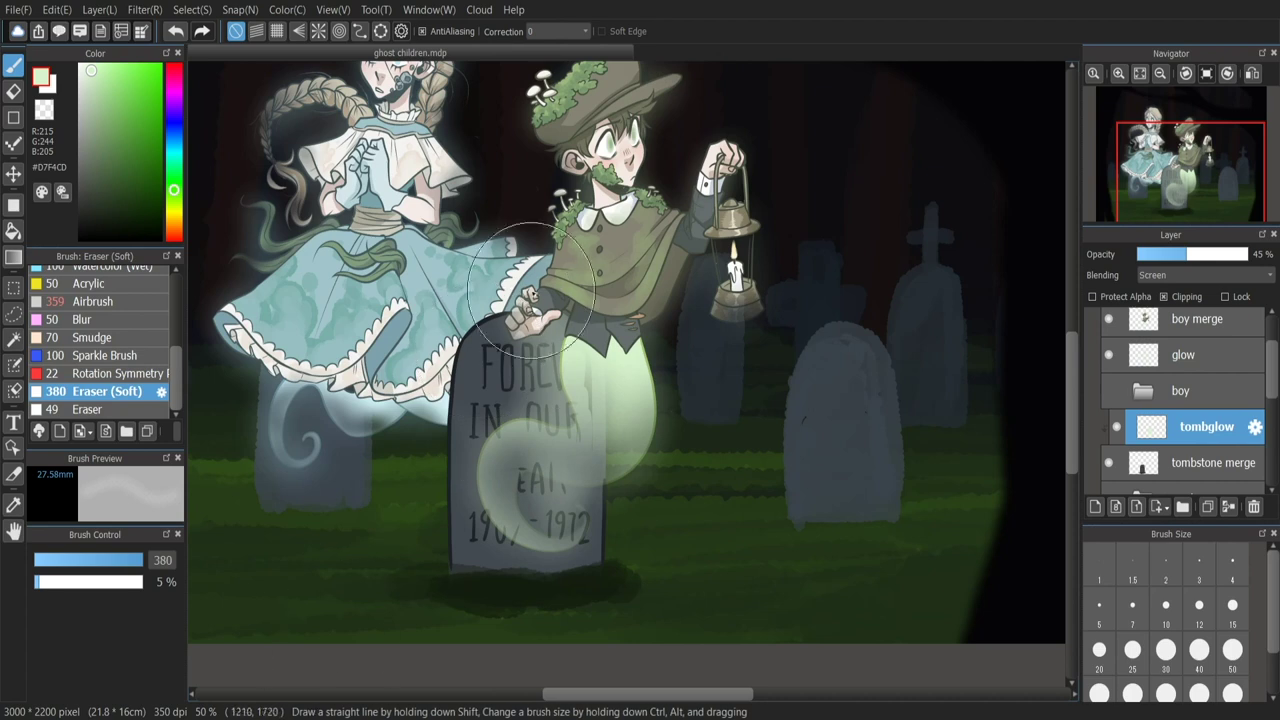
# - Switch back to the Airbrush and add an unclipped layer named glow ground directly above tombglow
pyautogui.click(96, 301)
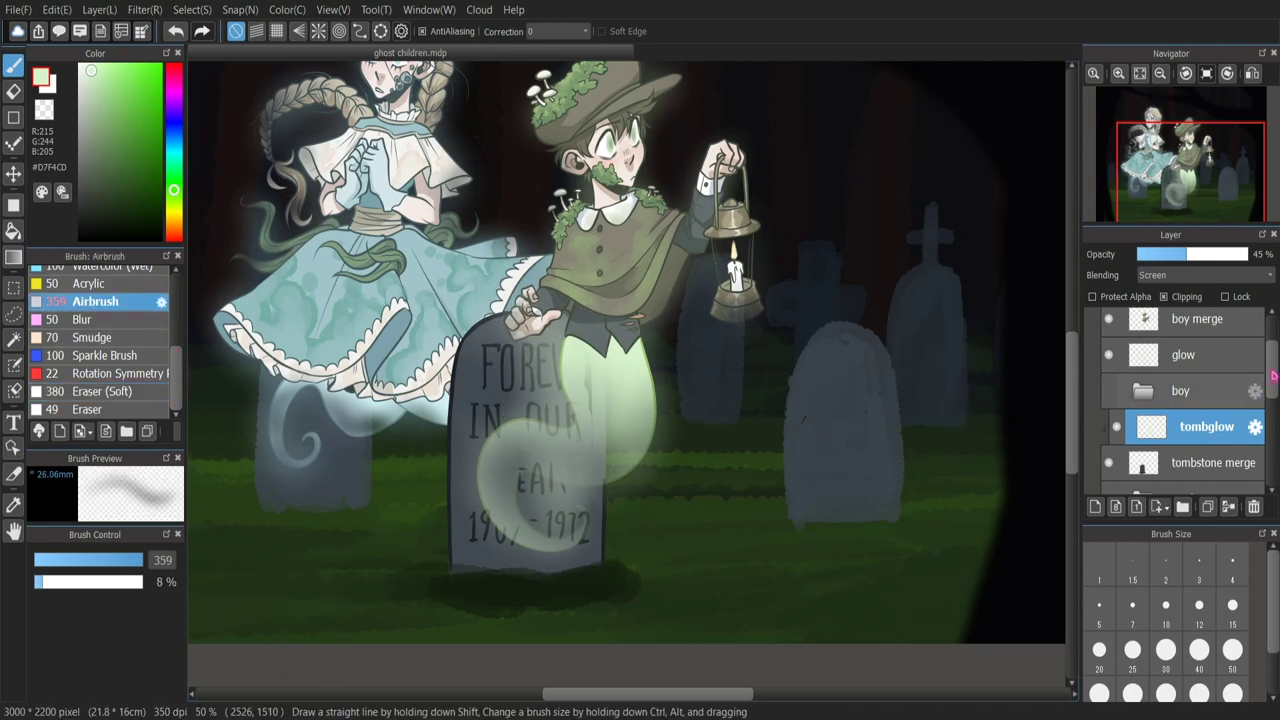
pyautogui.scroll(-3, 1260, 400)
pyautogui.scroll(2, 1260, 405)
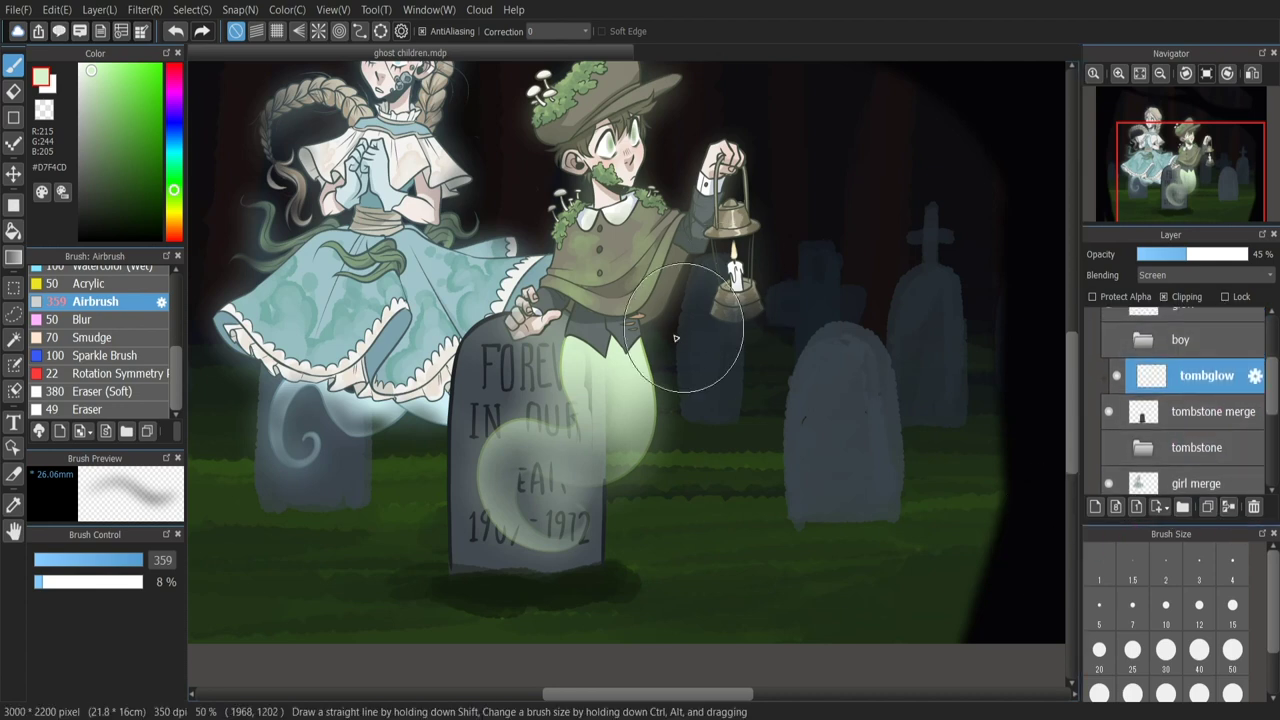
pyautogui.click(1095, 507)
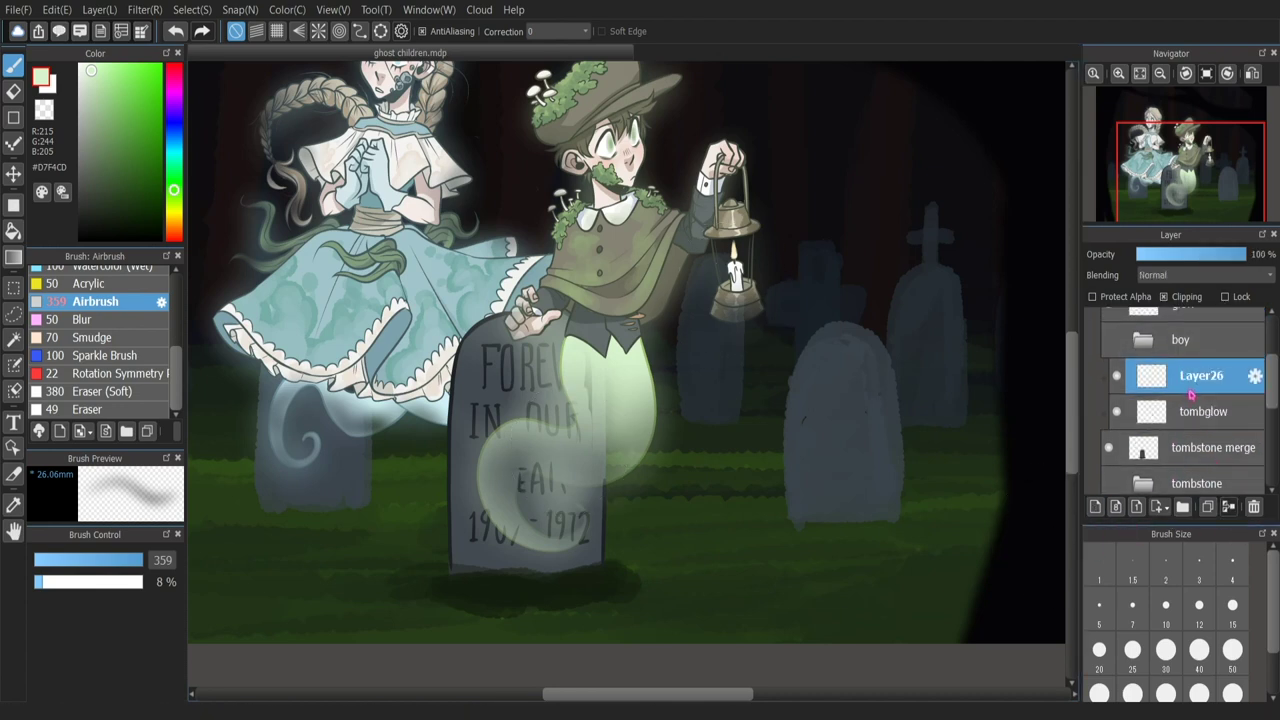
pyautogui.click(1186, 297)
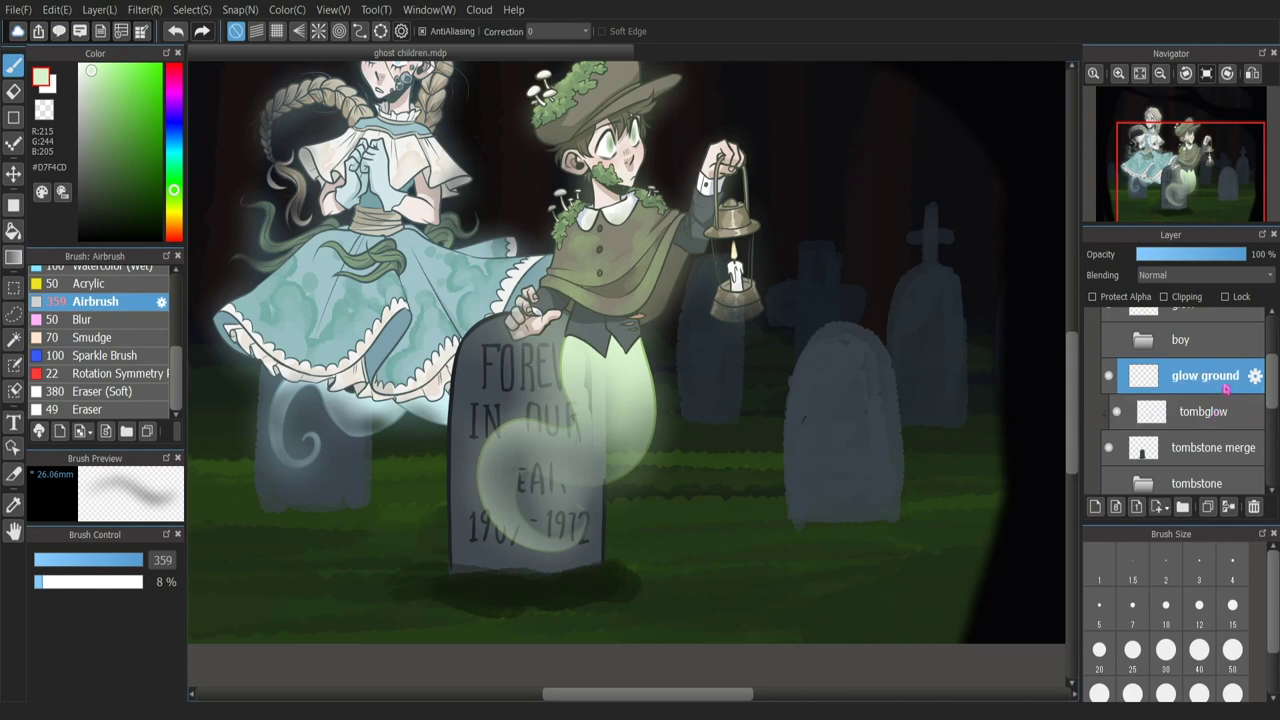
# - Move the glow ground layer above the boy folder, directly beneath the boy's glow layer
pyautogui.scroll(-6, 1226, 390)
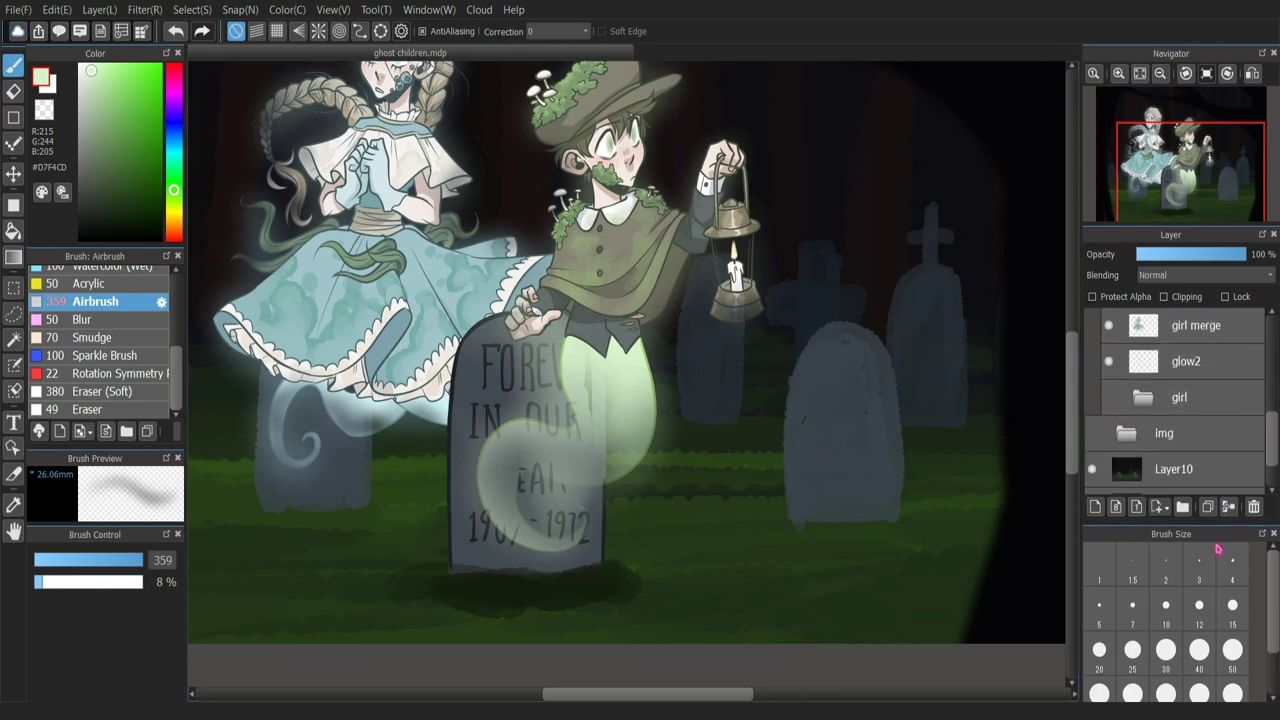
pyautogui.scroll(8, 1218, 394)
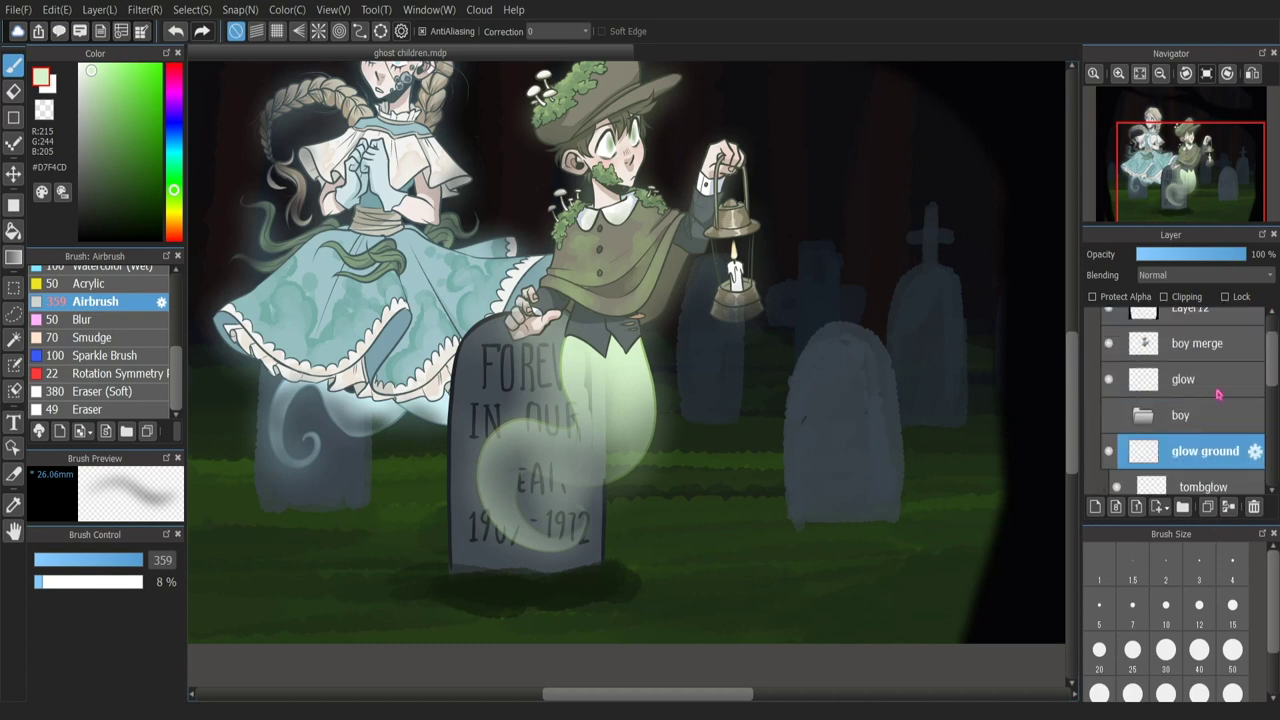
pyautogui.moveTo(1218, 448); pyautogui.dragTo(1210, 397)
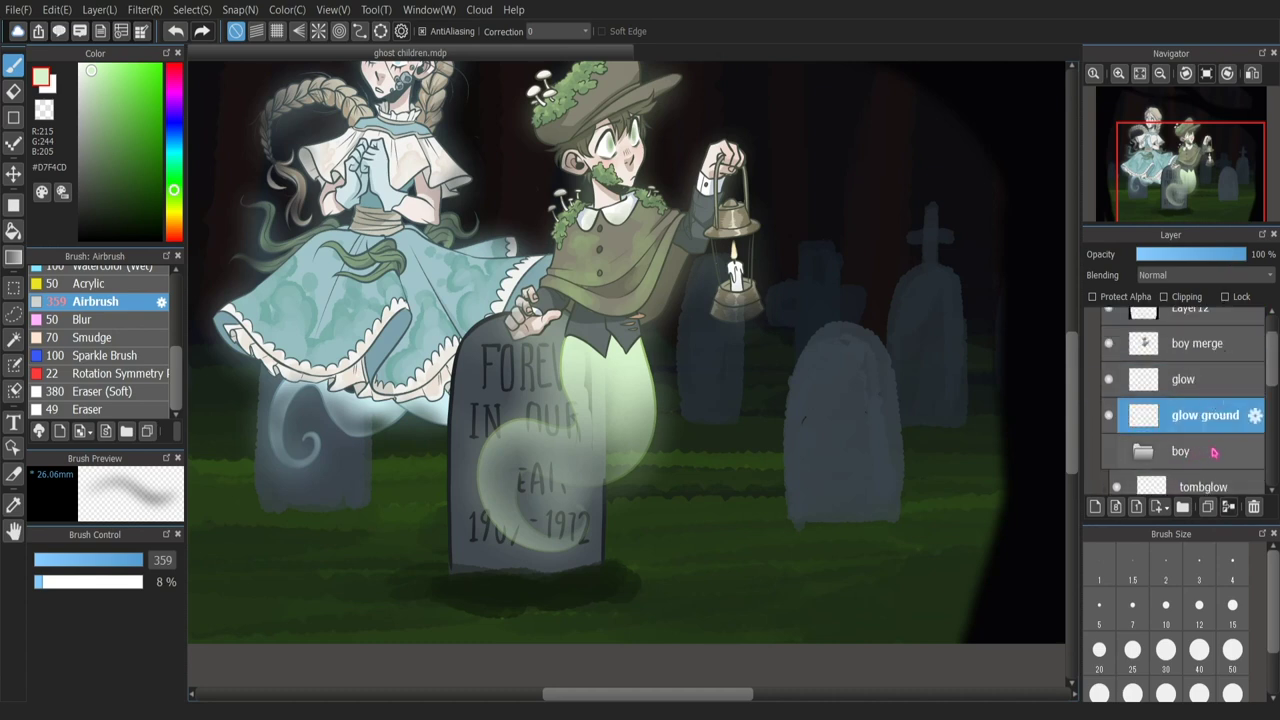
pyautogui.click(1215, 453)
pyautogui.click(1222, 424)
pyautogui.scroll(-2, 1258, 393)
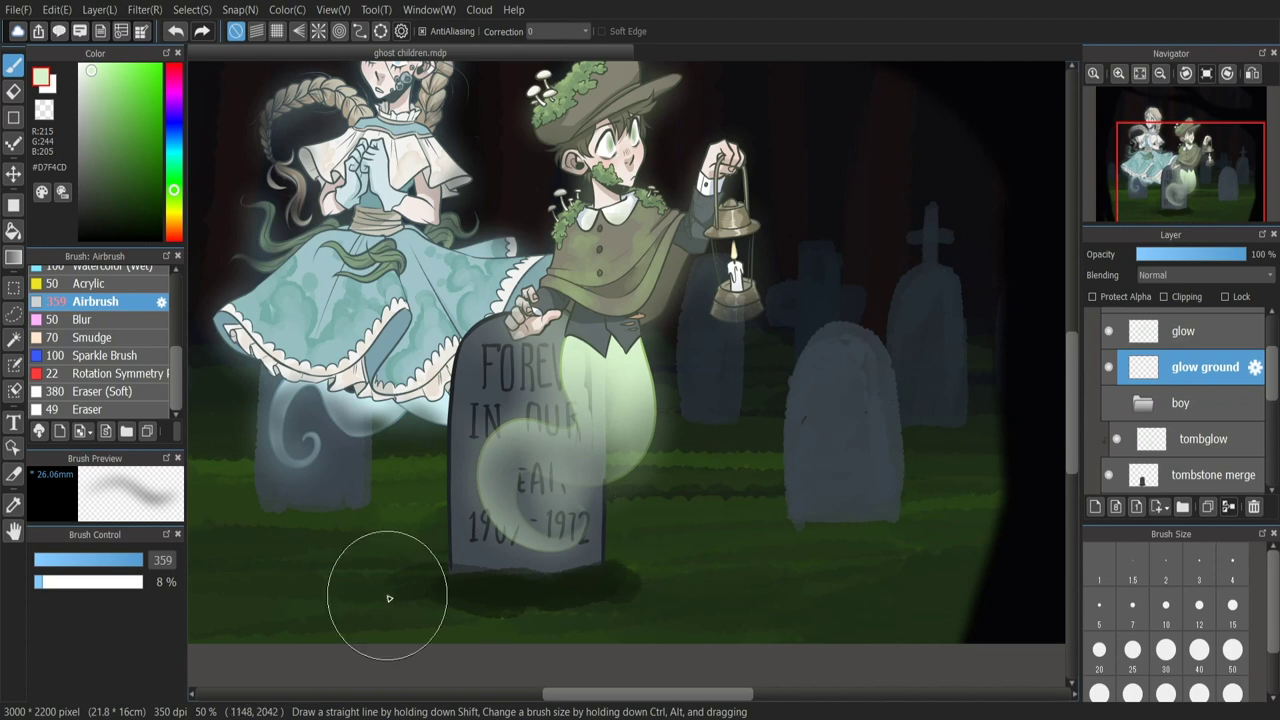
# - Airbrush a horizontal pale green #D7F4CD glow on the grass below the front tombstone at size 295 and 8% opacity
pyautogui.click(117, 562)
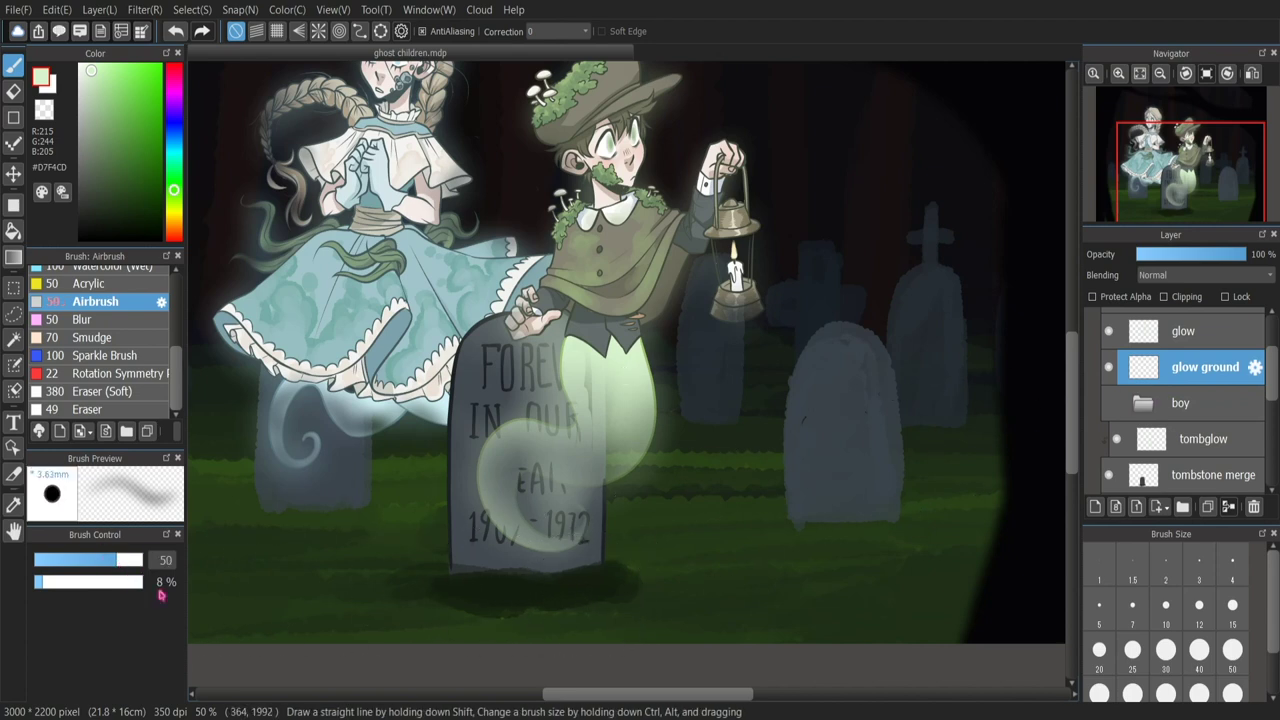
pyautogui.moveTo(114, 562); pyautogui.dragTo(166, 566)
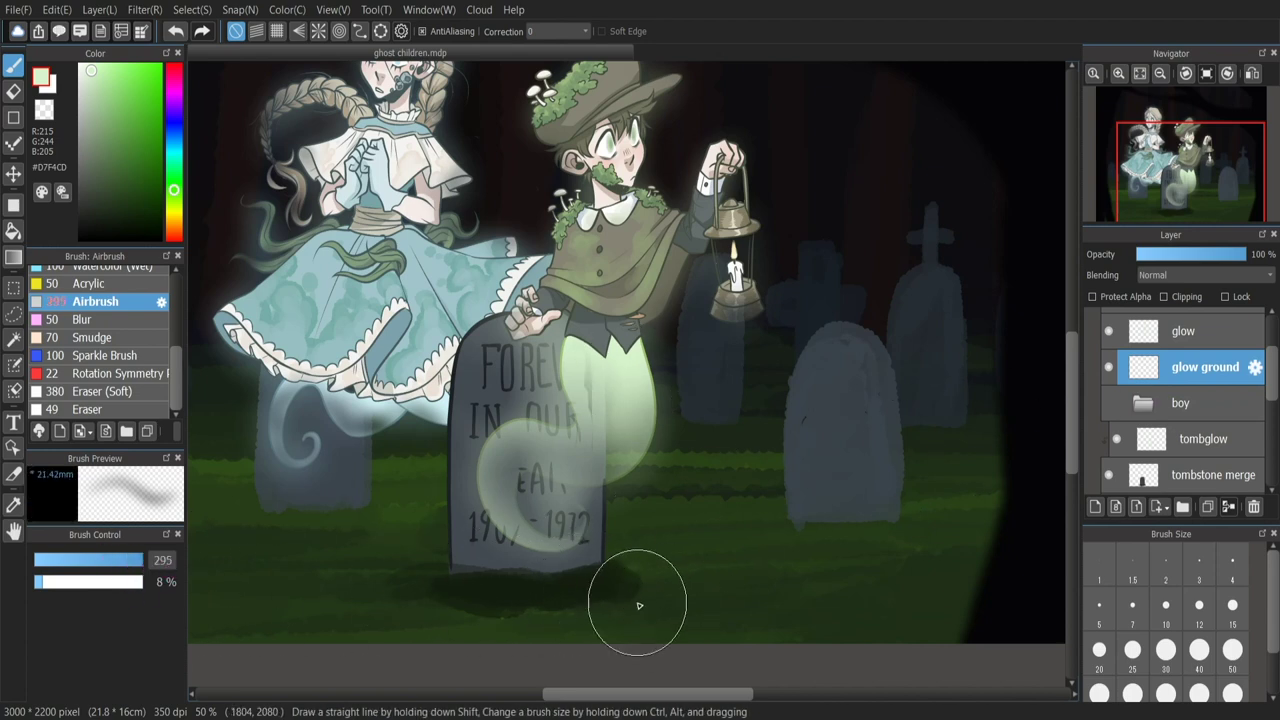
pyautogui.moveTo(478, 612)
pyautogui.mouseDown()
pyautogui.moveTo(648, 605)
pyautogui.moveTo(378, 623)
pyautogui.moveTo(662, 602)
pyautogui.moveTo(528, 609)
pyautogui.moveTo(658, 634)
pyautogui.moveTo(565, 606)
pyautogui.moveTo(585, 653)
pyautogui.moveTo(637, 603)
pyautogui.moveTo(474, 623)
pyautogui.moveTo(671, 603)
pyautogui.mouseUp()
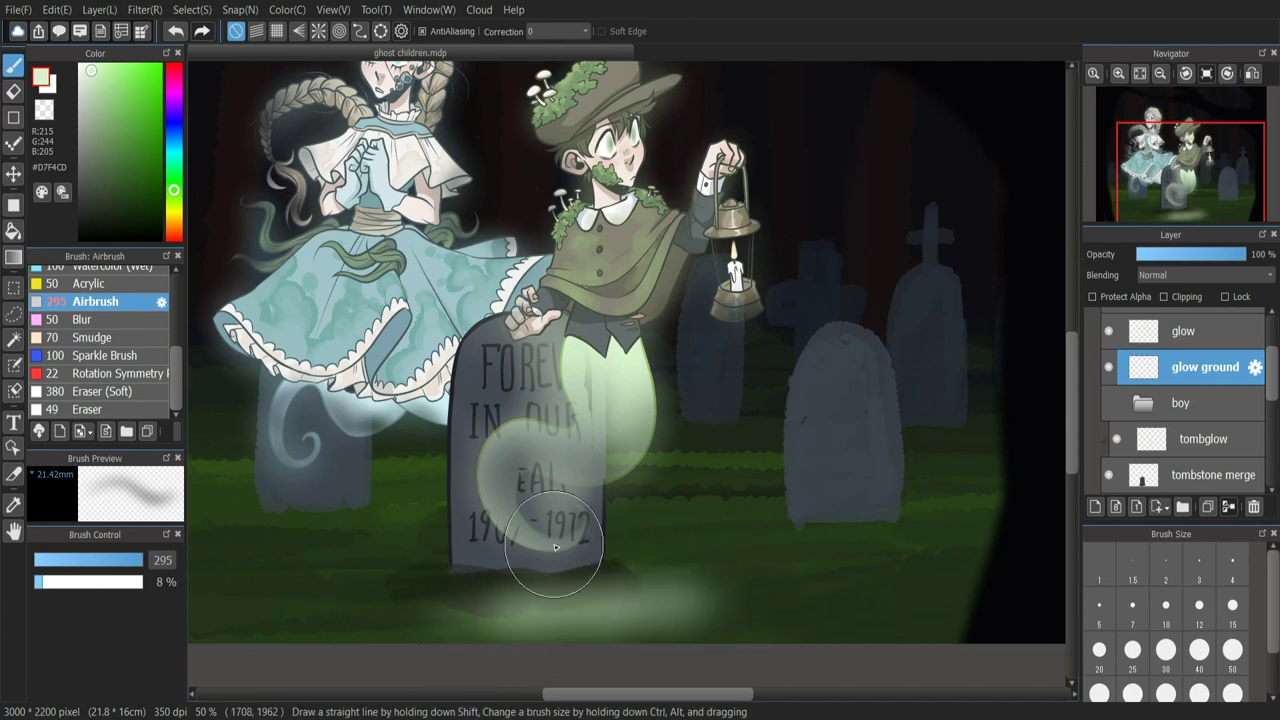
# - Trim the ground glow into a thin, soft ellipse with the soft eraser at size 380 and 5% opacity
pyautogui.press('e')
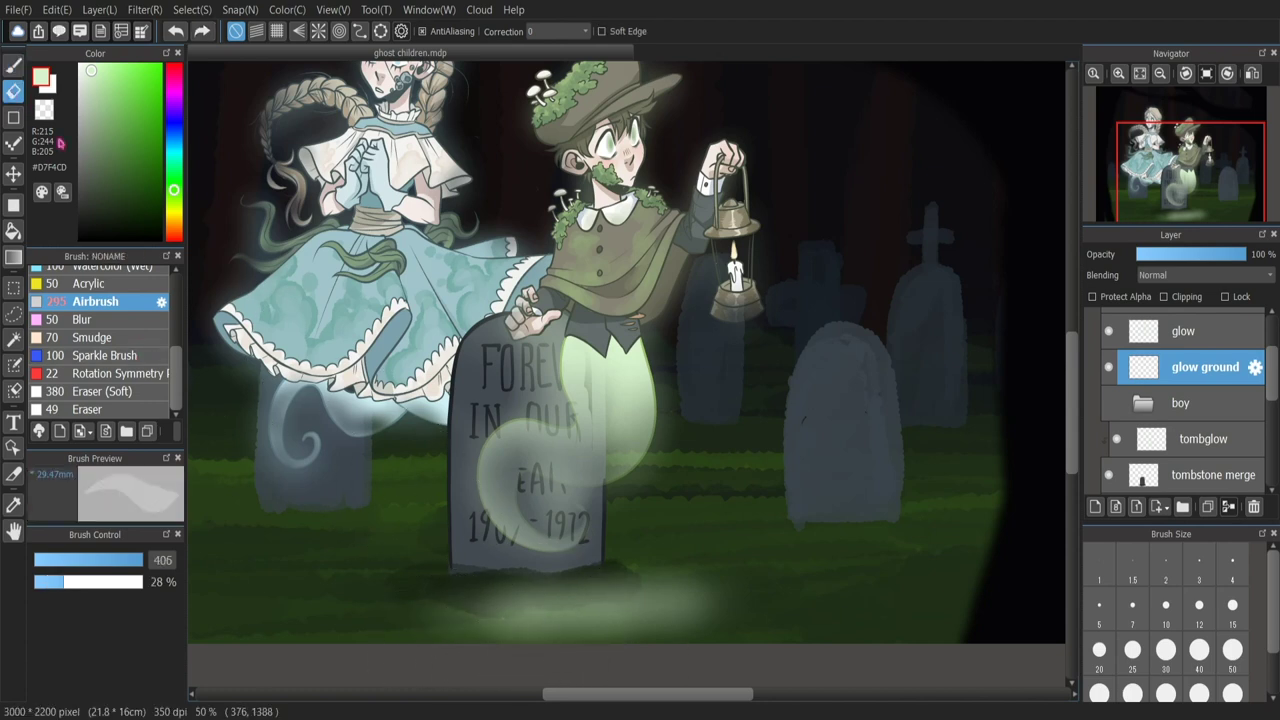
pyautogui.press('b')
pyautogui.click(140, 391)
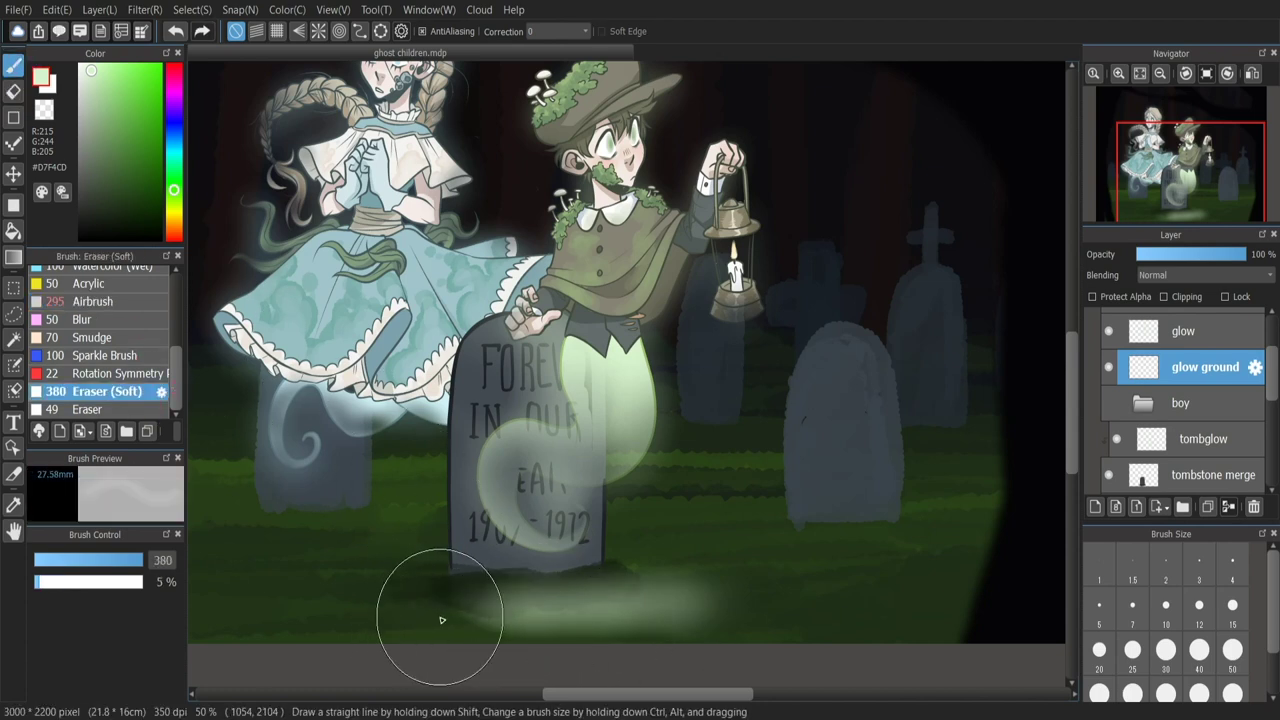
pyautogui.moveTo(494, 555); pyautogui.dragTo(788, 608)
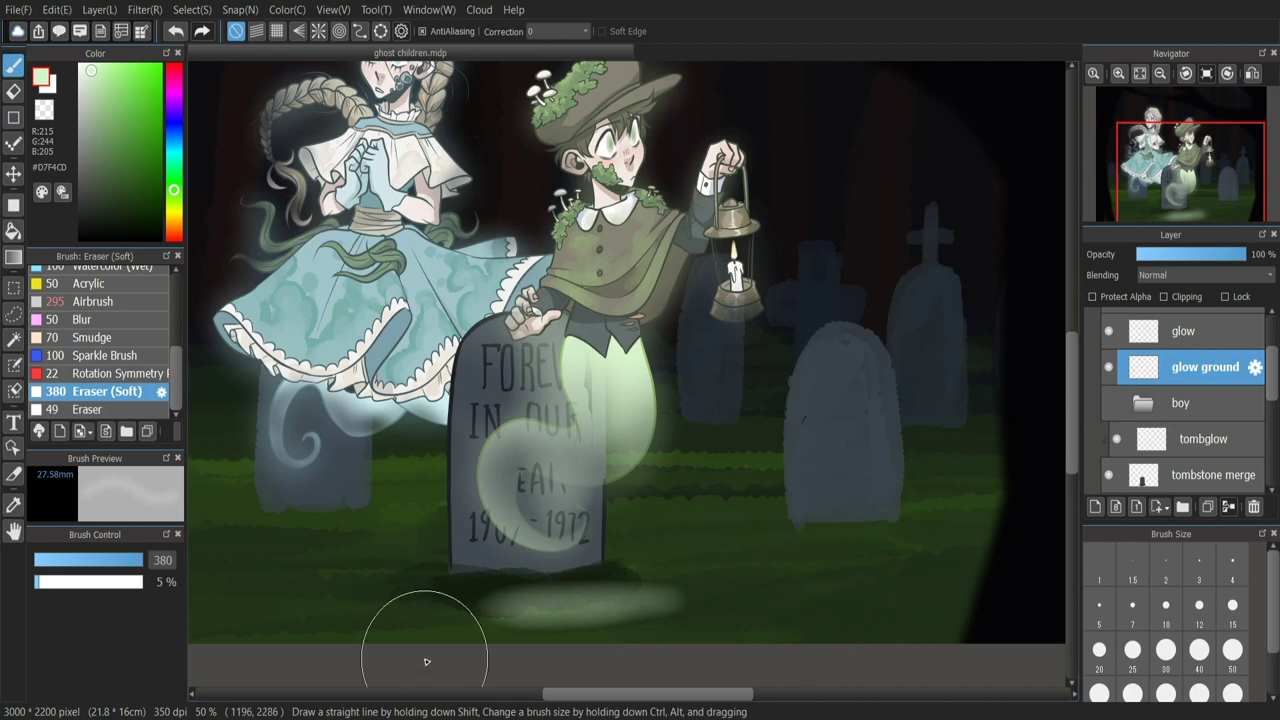
pyautogui.moveTo(450, 631)
pyautogui.mouseDown()
pyautogui.moveTo(848, 647)
pyautogui.moveTo(441, 622)
pyautogui.moveTo(628, 670)
pyautogui.moveTo(811, 654)
pyautogui.mouseUp()
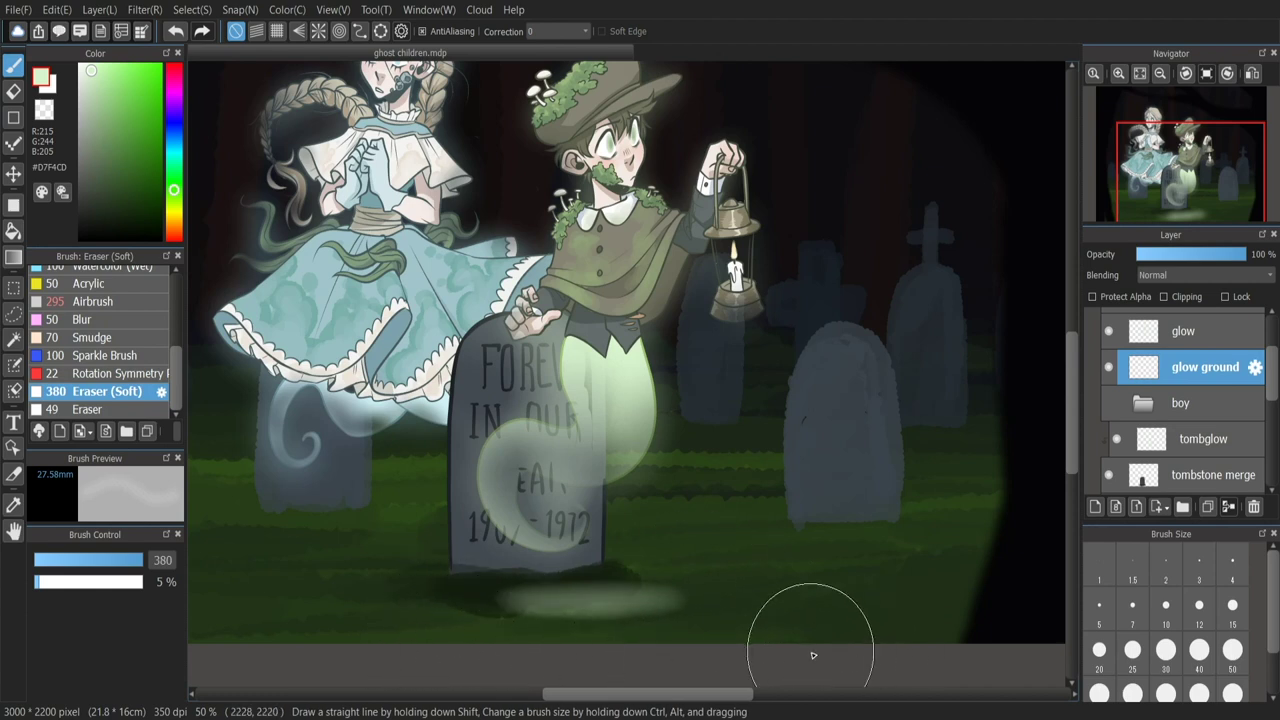
# - Extend the ground glow sideways with the Airbrush at size 106, and soften its edges with the soft eraser at size 380
pyautogui.click(131, 302)
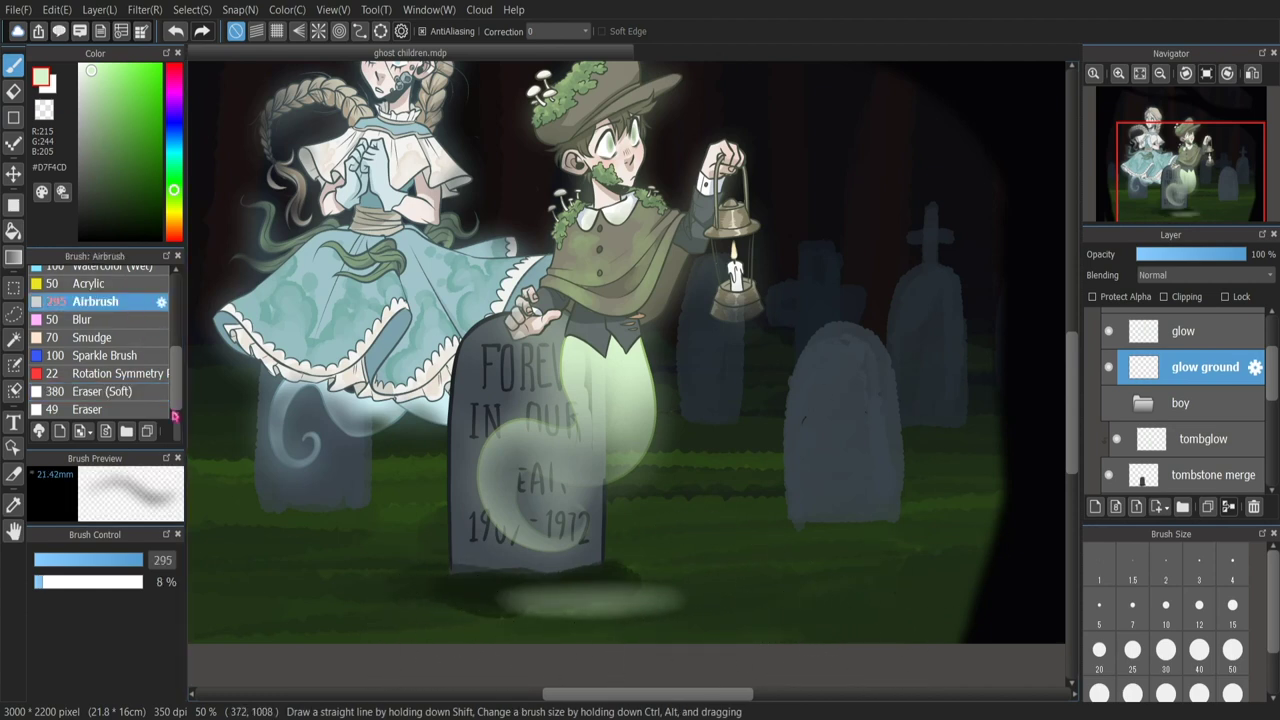
pyautogui.moveTo(672, 601)
pyautogui.mouseDown()
pyautogui.moveTo(683, 591)
pyautogui.moveTo(523, 600)
pyautogui.moveTo(766, 586)
pyautogui.mouseUp()
pyautogui.press('e')
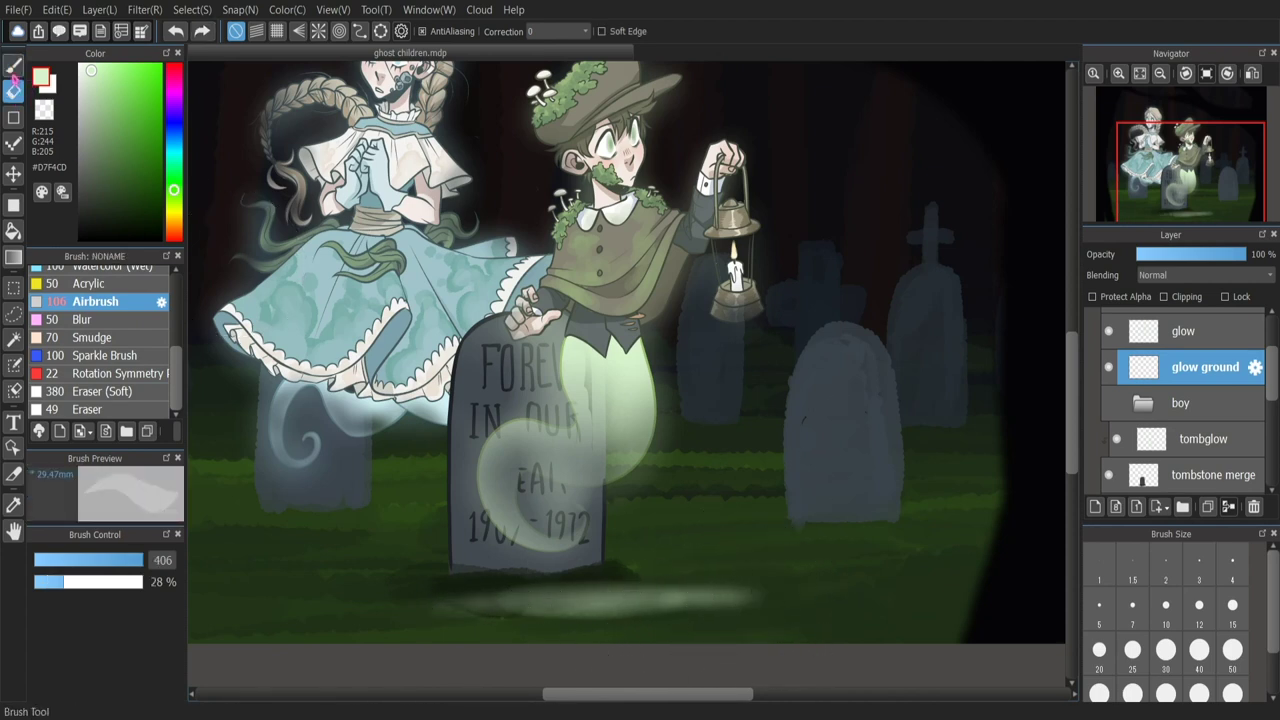
pyautogui.click(13, 63)
pyautogui.click(106, 391)
pyautogui.moveTo(773, 588)
pyautogui.mouseDown()
pyautogui.moveTo(737, 631)
pyautogui.moveTo(634, 637)
pyautogui.moveTo(743, 566)
pyautogui.moveTo(392, 623)
pyautogui.mouseUp()
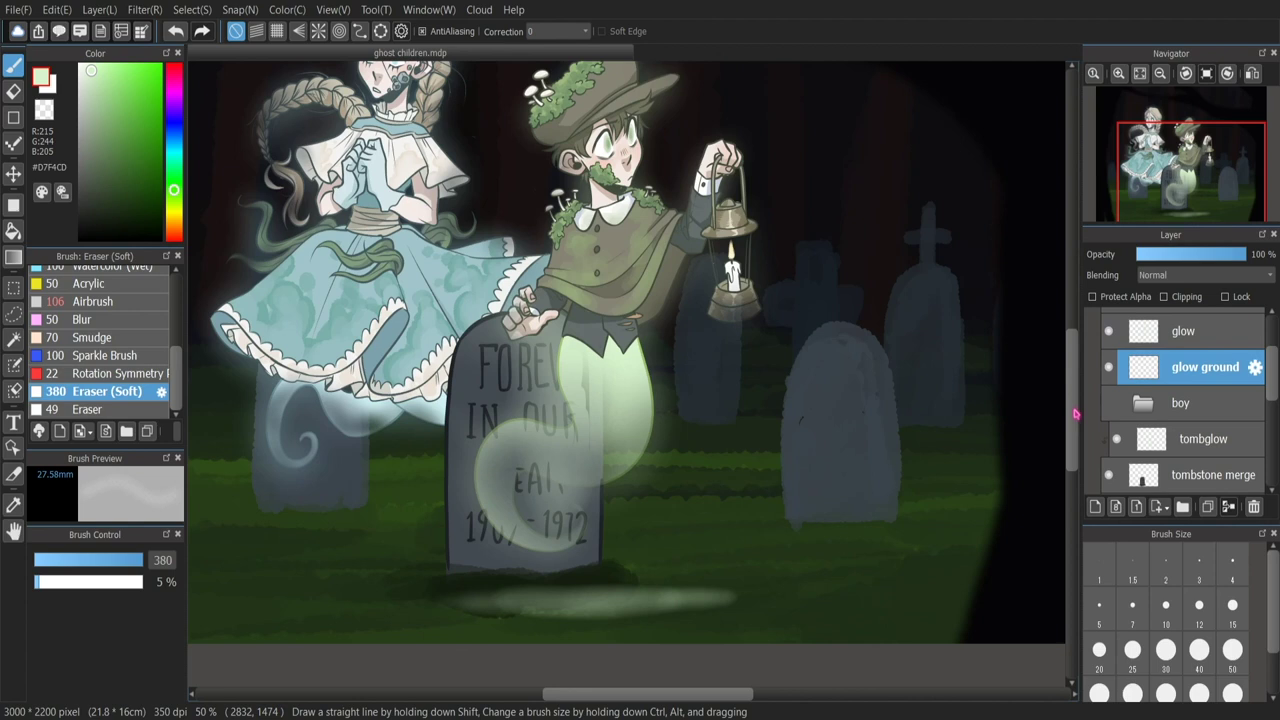
# - Try the glow ground layer at 83% opacity and raise it back to full opacity
pyautogui.moveTo(1074, 409); pyautogui.dragTo(1075, 408)
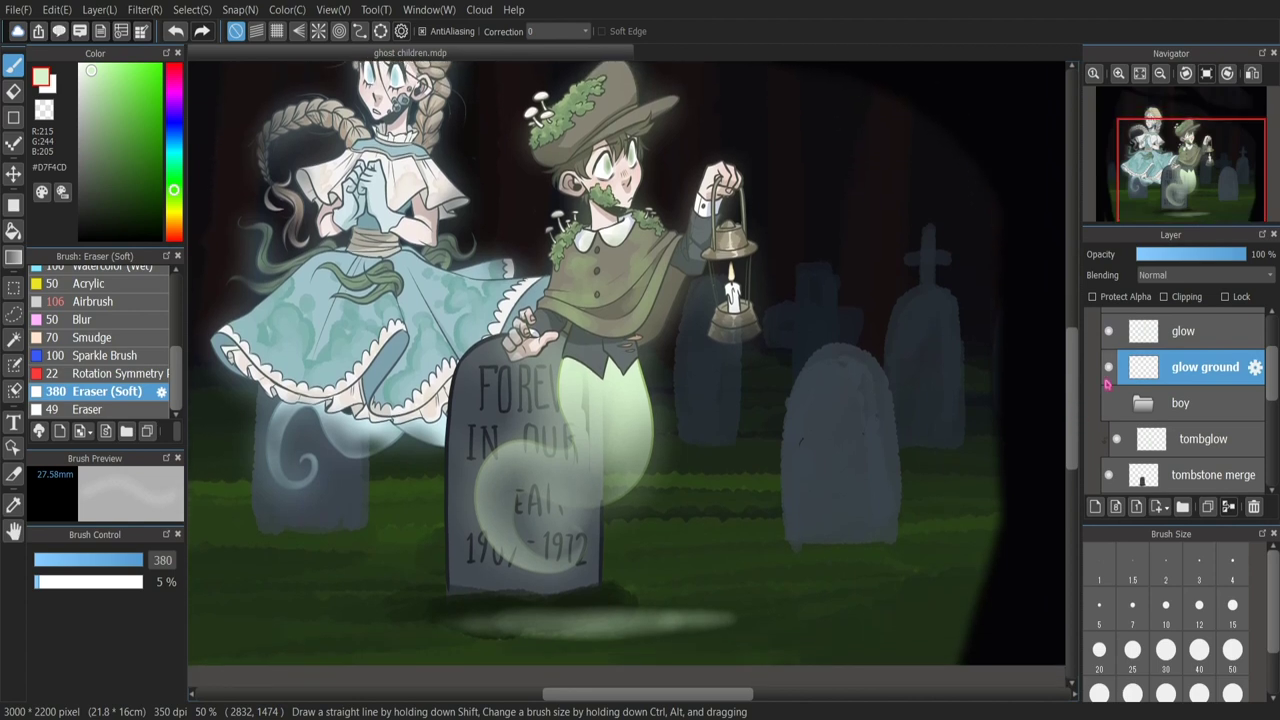
pyautogui.hotkey('ctrl', '-')
pyautogui.moveTo(1077, 387); pyautogui.dragTo(1077, 379)
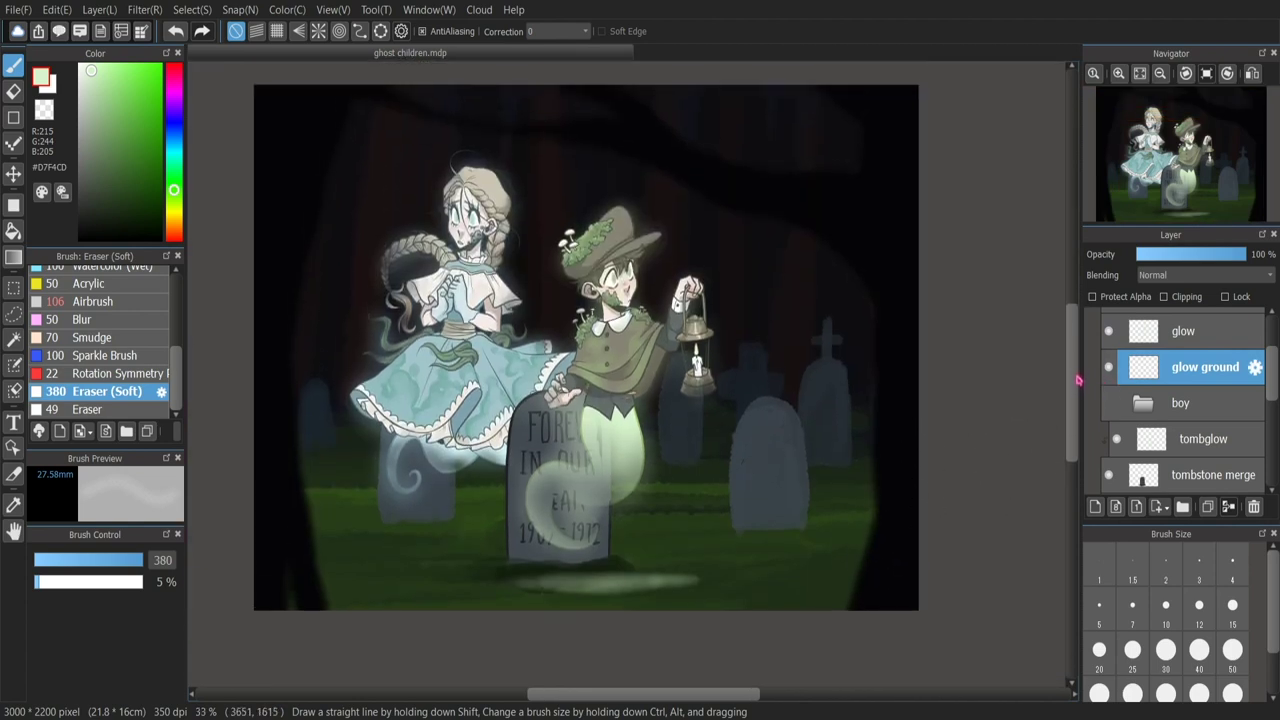
pyautogui.scroll(-1, 1078, 380)
pyautogui.scroll(1, 1078, 380)
pyautogui.click(1225, 256)
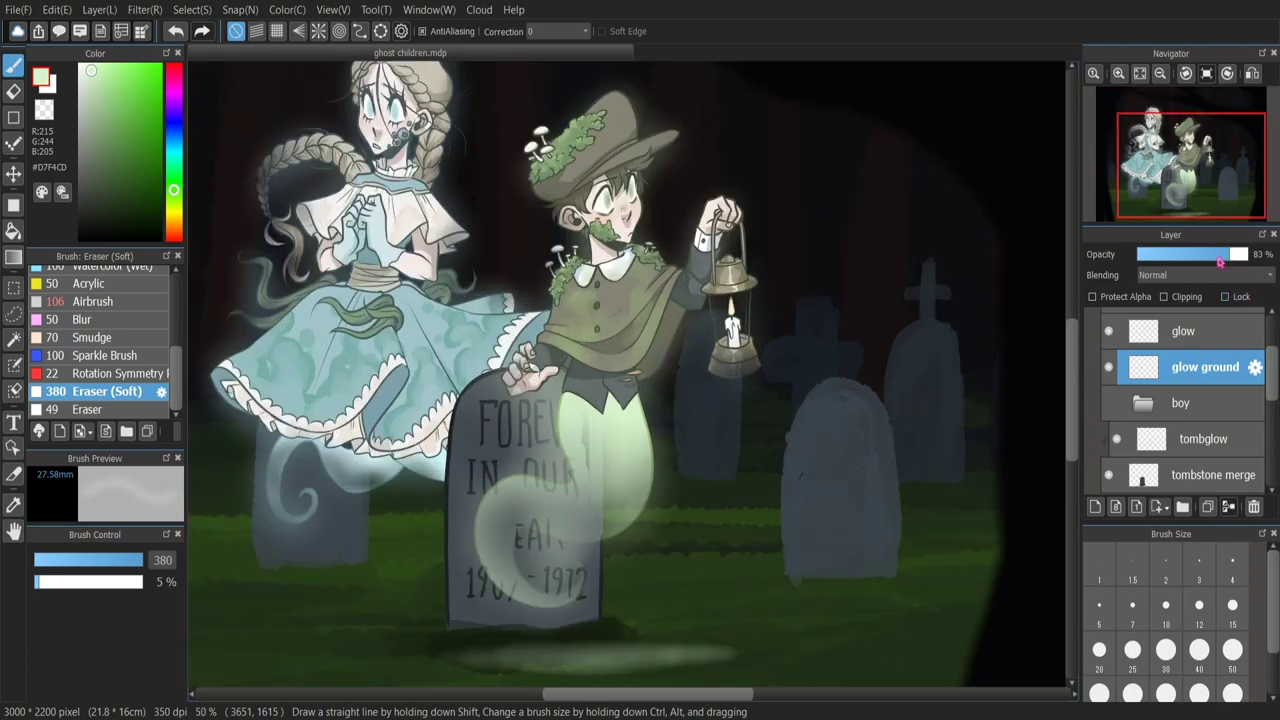
pyautogui.click(1190, 369)
pyautogui.moveTo(1220, 258); pyautogui.dragTo(1250, 256)
# - Airbrush a pale blue #D1F3F7 glow along the front tombstone's edge facing the girl on the tombglow layer, at size 106 and 8% opacity
pyautogui.moveTo(708, 695); pyautogui.dragTo(672, 695)
pyautogui.click(1205, 439)
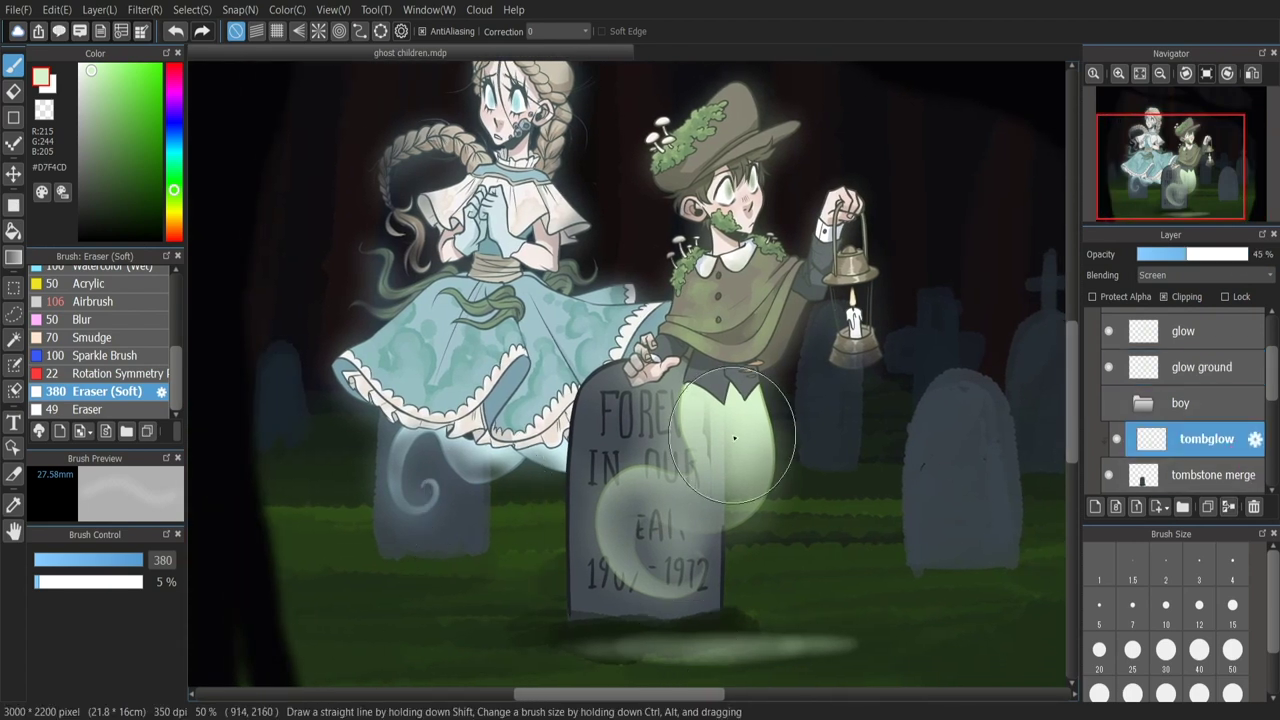
pyautogui.keyDown('alt'); pyautogui.click(566, 441); pyautogui.keyUp('alt')
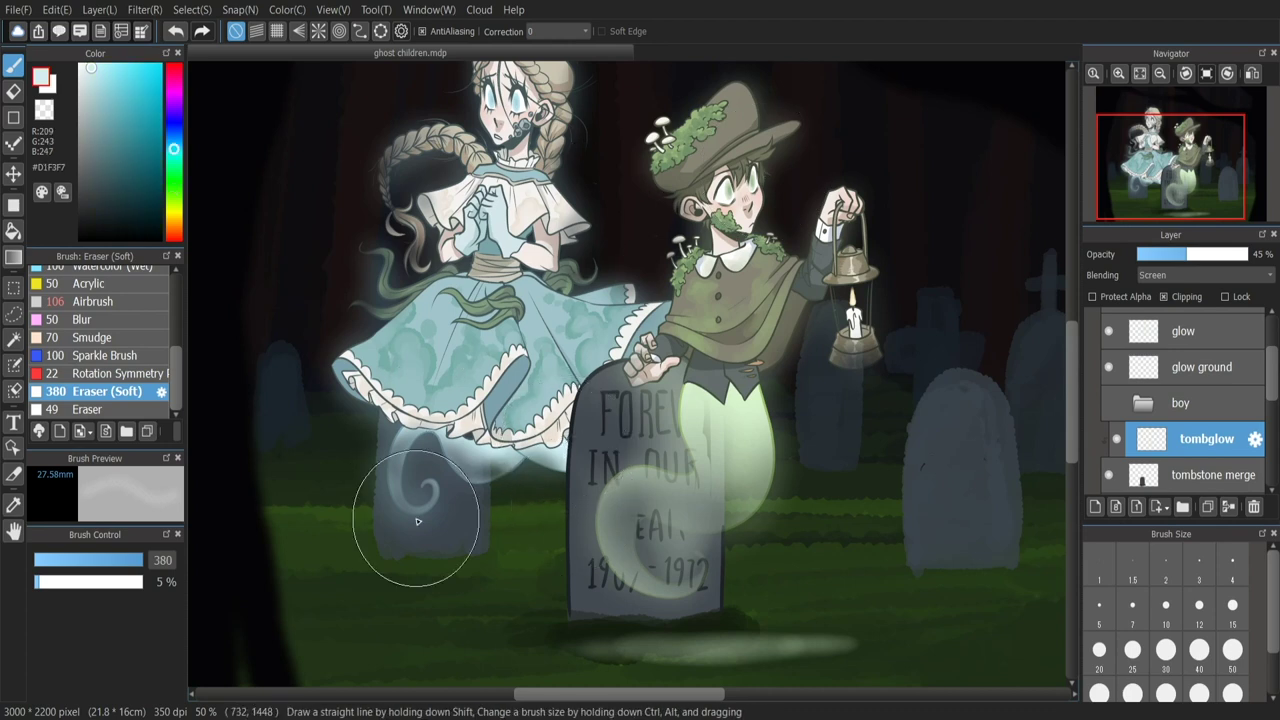
pyautogui.click(137, 300)
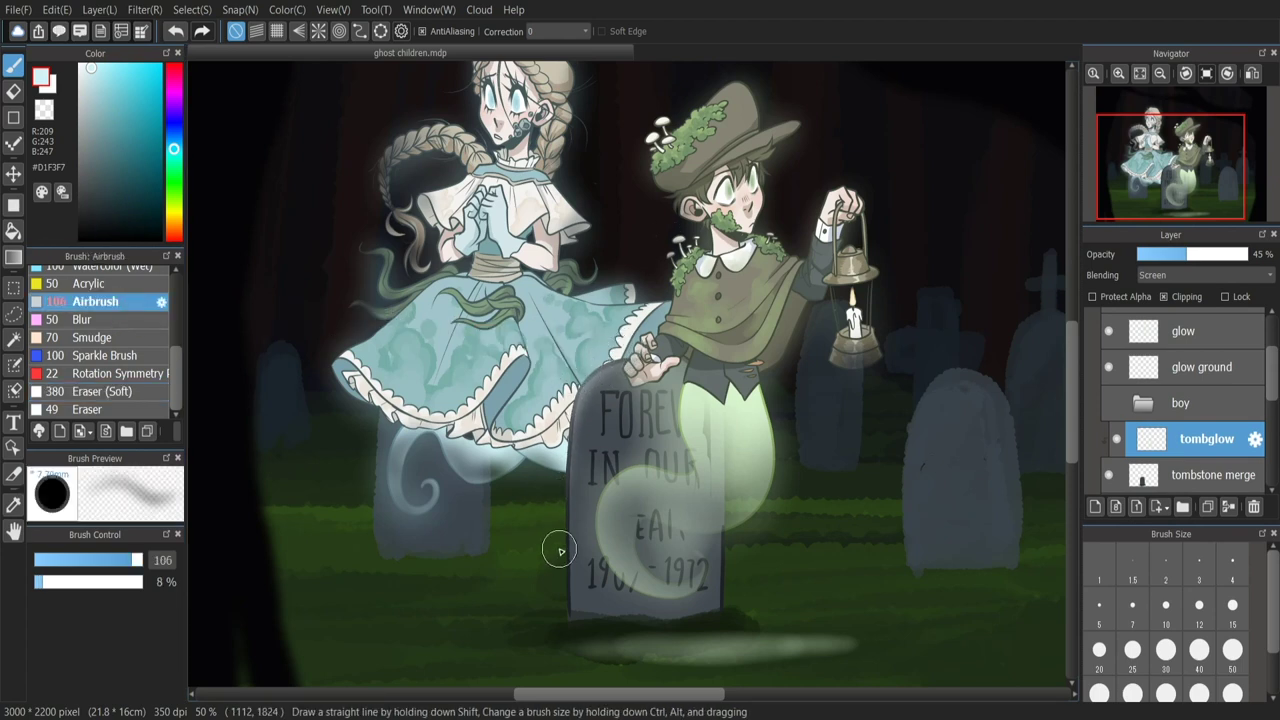
pyautogui.moveTo(591, 383); pyautogui.dragTo(571, 527)
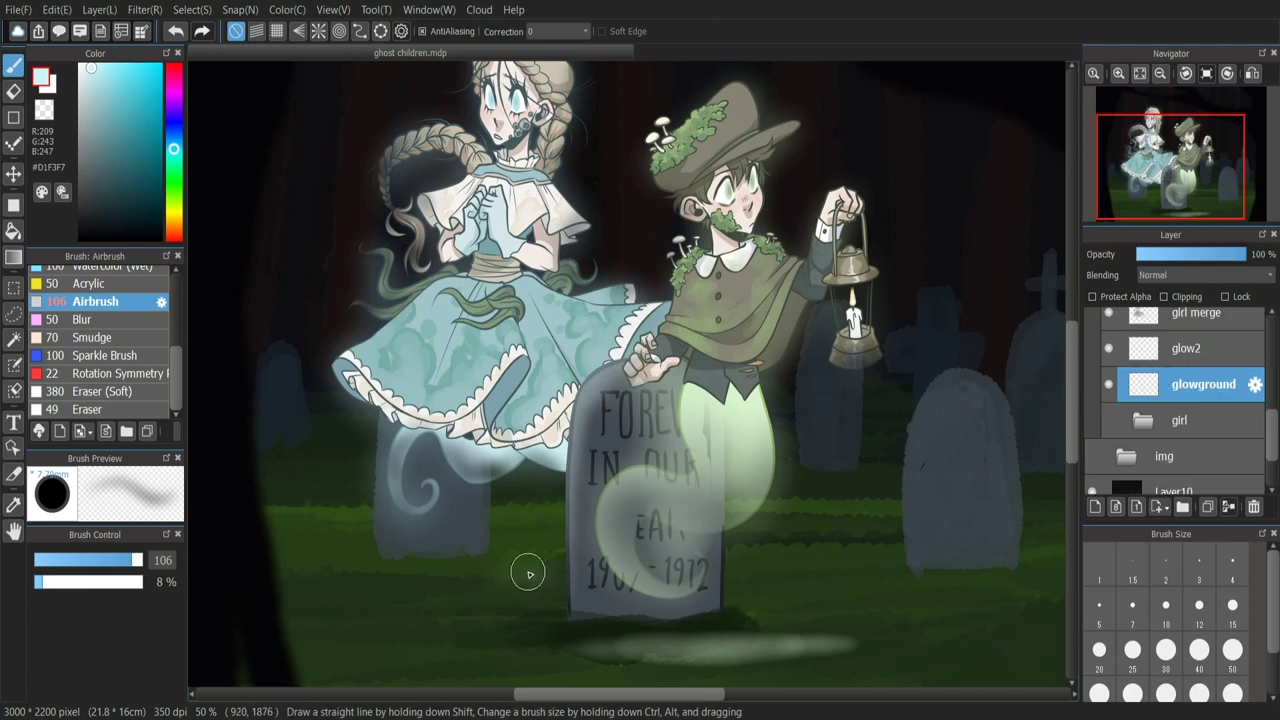
# - Airbrush a flat pale blue glow on the grass below the girl on a glowground layer, and soften it with the soft eraser at size 380
pyautogui.moveTo(523, 569)
pyautogui.mouseDown()
pyautogui.moveTo(460, 580)
pyautogui.moveTo(509, 580)
pyautogui.moveTo(401, 564)
pyautogui.moveTo(250, 645)
pyautogui.mouseUp()
pyautogui.press('e')
pyautogui.click(120, 391)
# - Set the girl's glowground layer to Screen blending at 66% opacity
pyautogui.click(1200, 275)
pyautogui.click(1192, 353)
pyautogui.click(1218, 257)
pyautogui.moveTo(1218, 258); pyautogui.dragTo(1210, 258)
pyautogui.scroll(-1, 870, 459)
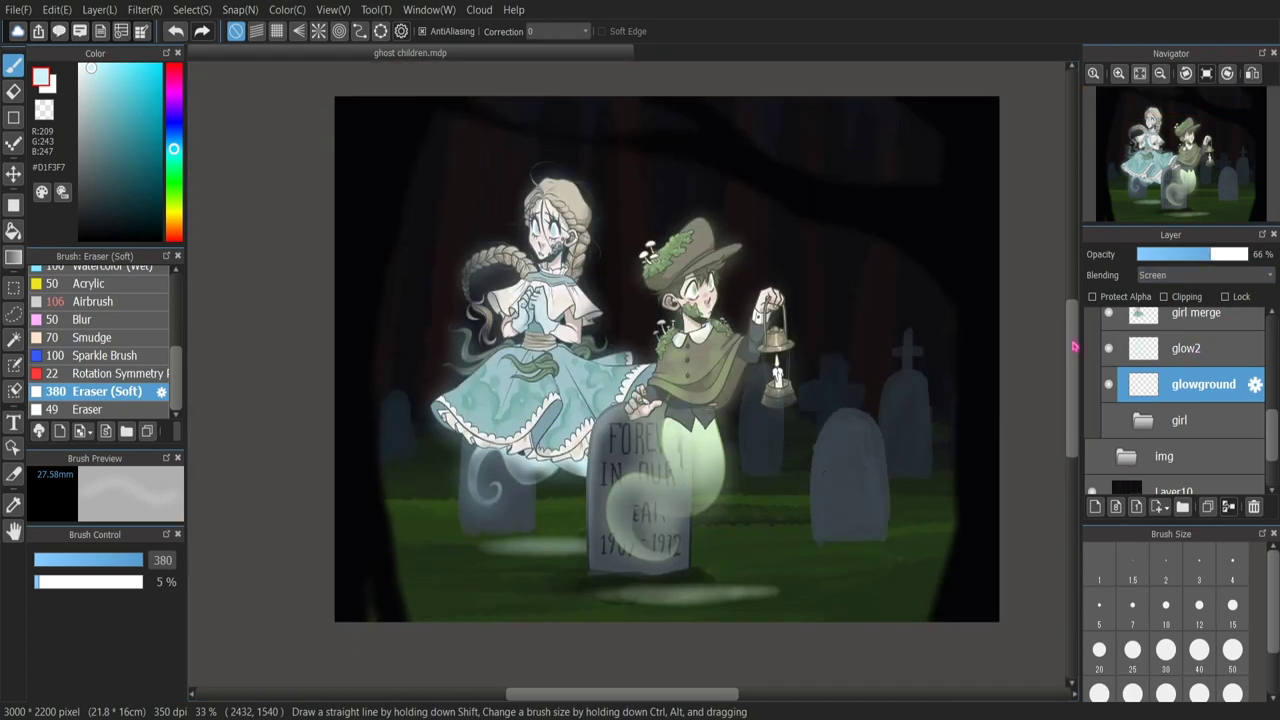
# - Pick a warm light orange #F7BD6F as the brush colour for the candle glow in the boy's lantern
pyautogui.moveTo(670, 700); pyautogui.dragTo(694, 702)
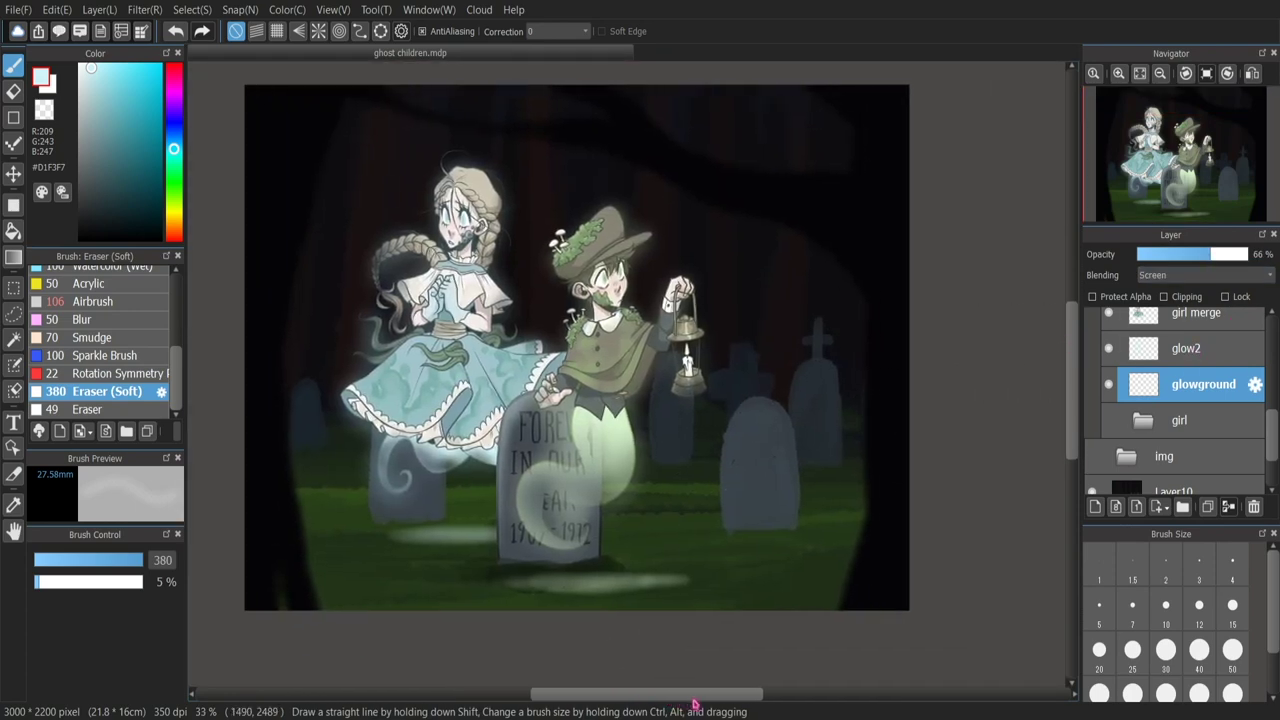
pyautogui.hotkey('ctrl', '+')
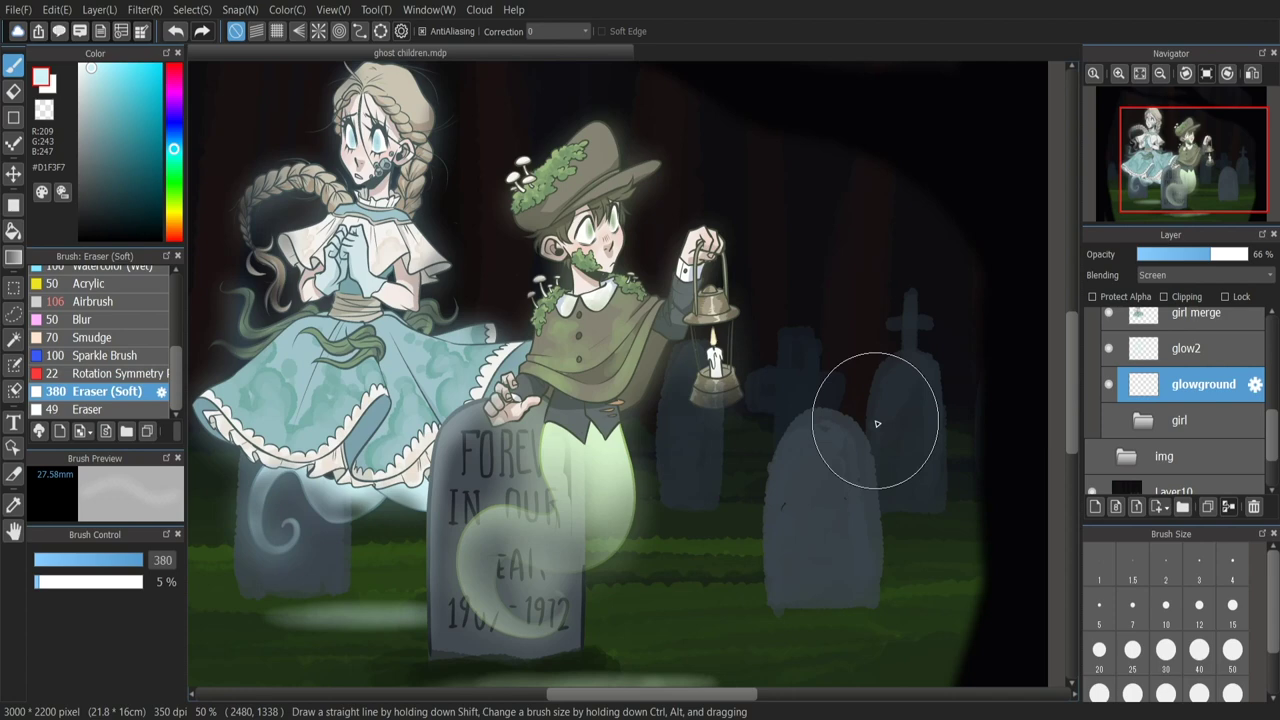
pyautogui.hotkey('ctrl', '+')
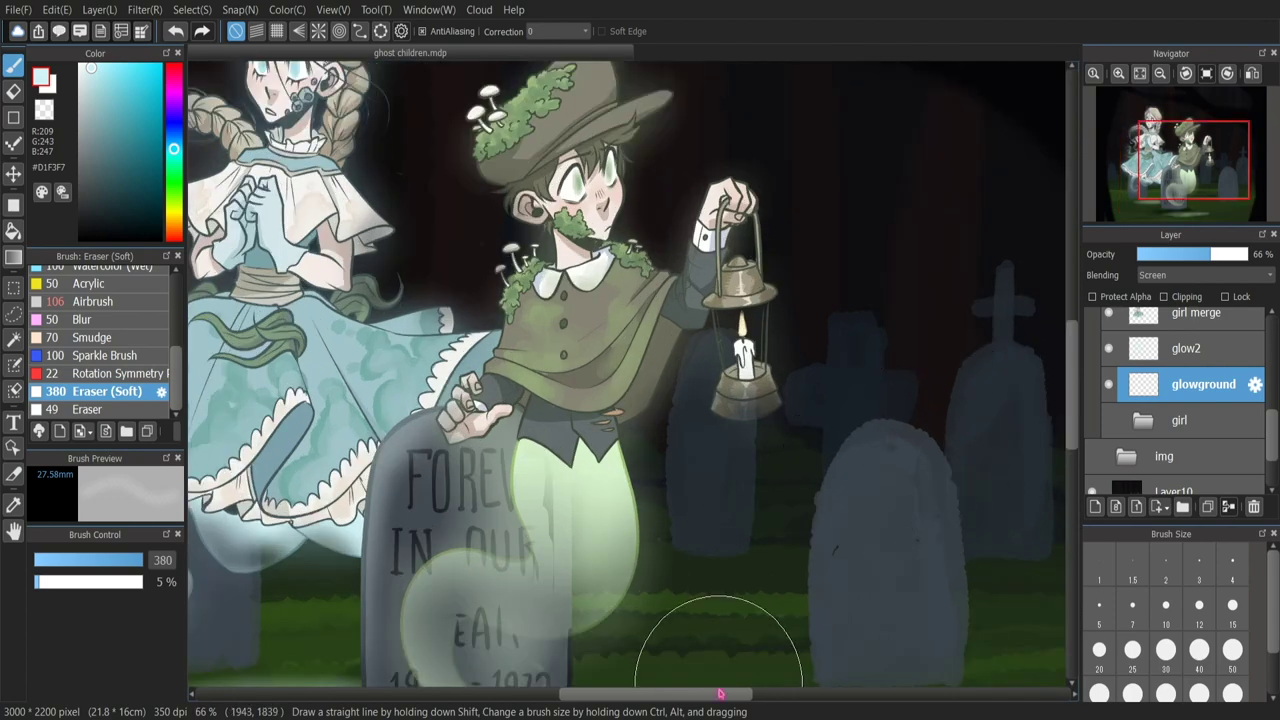
pyautogui.moveTo(720, 692); pyautogui.dragTo(748, 694)
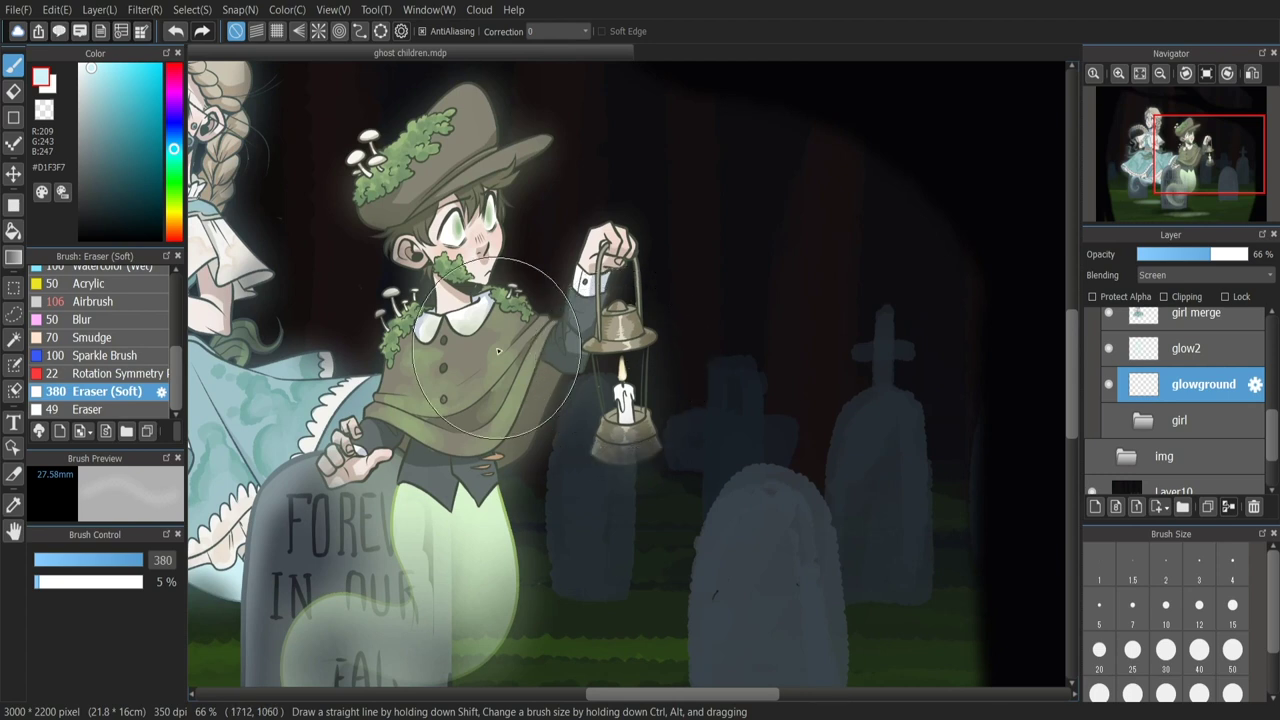
pyautogui.moveTo(1272, 423); pyautogui.dragTo(1274, 345)
pyautogui.click(1200, 394)
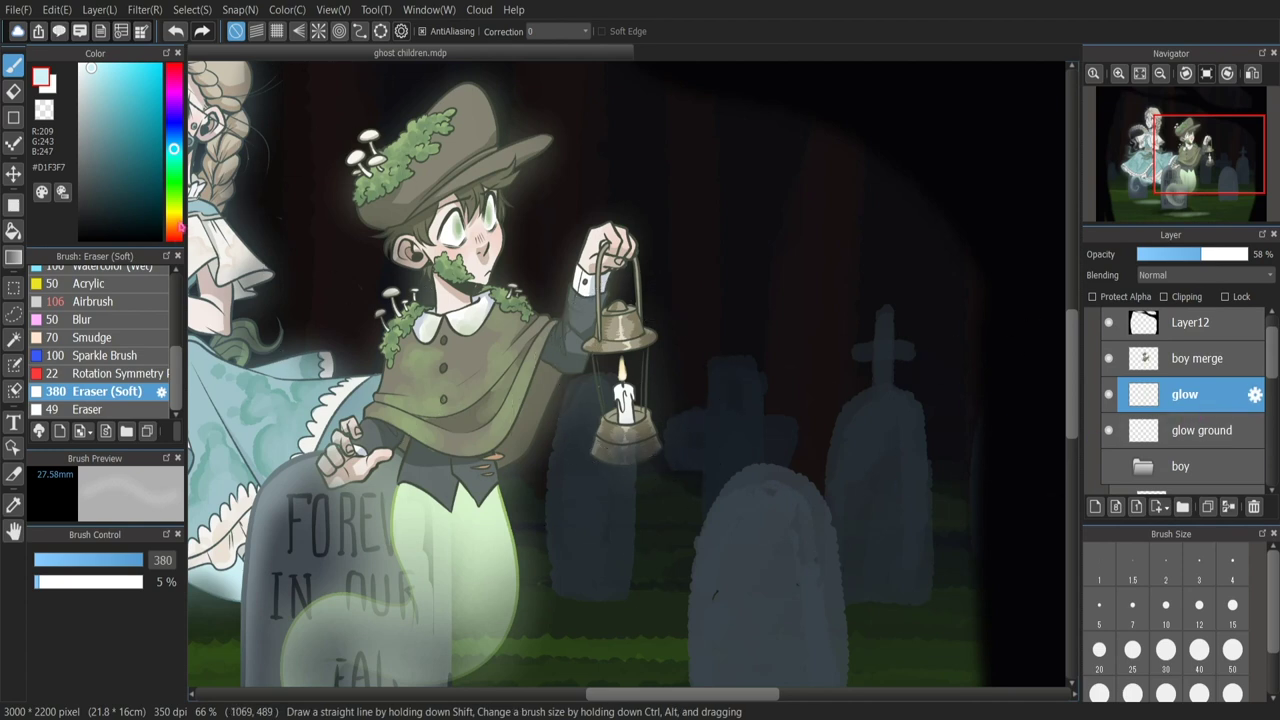
pyautogui.click(174, 218)
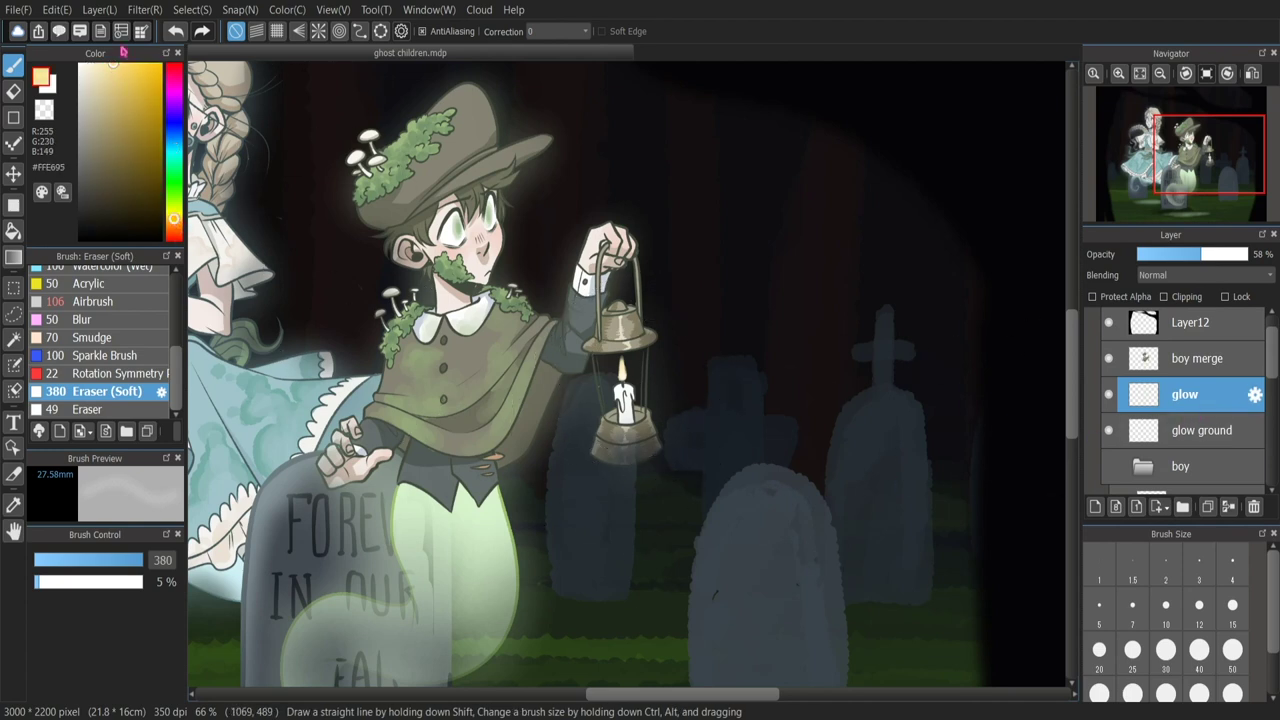
pyautogui.click(174, 228)
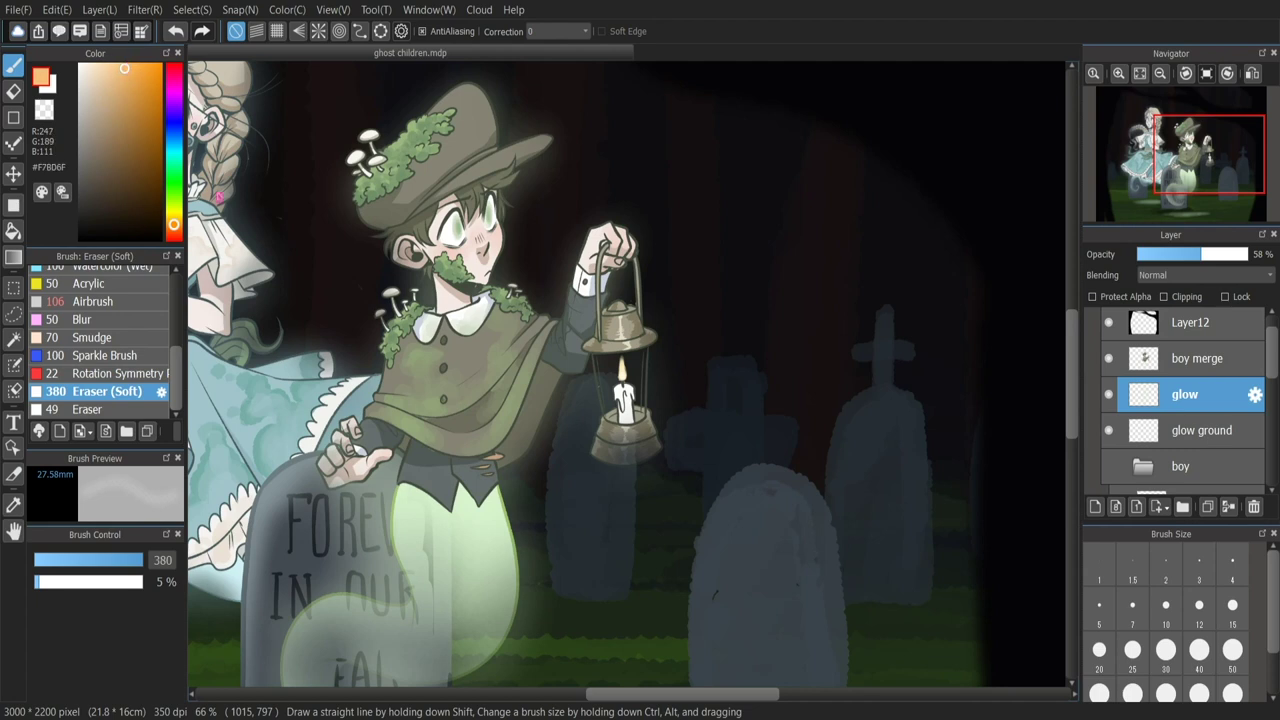
# - Airbrush an orange glow around the candle at size 205 on a new glowcandle layer, and set it to Screen at 44% opacity
pyautogui.click(123, 567)
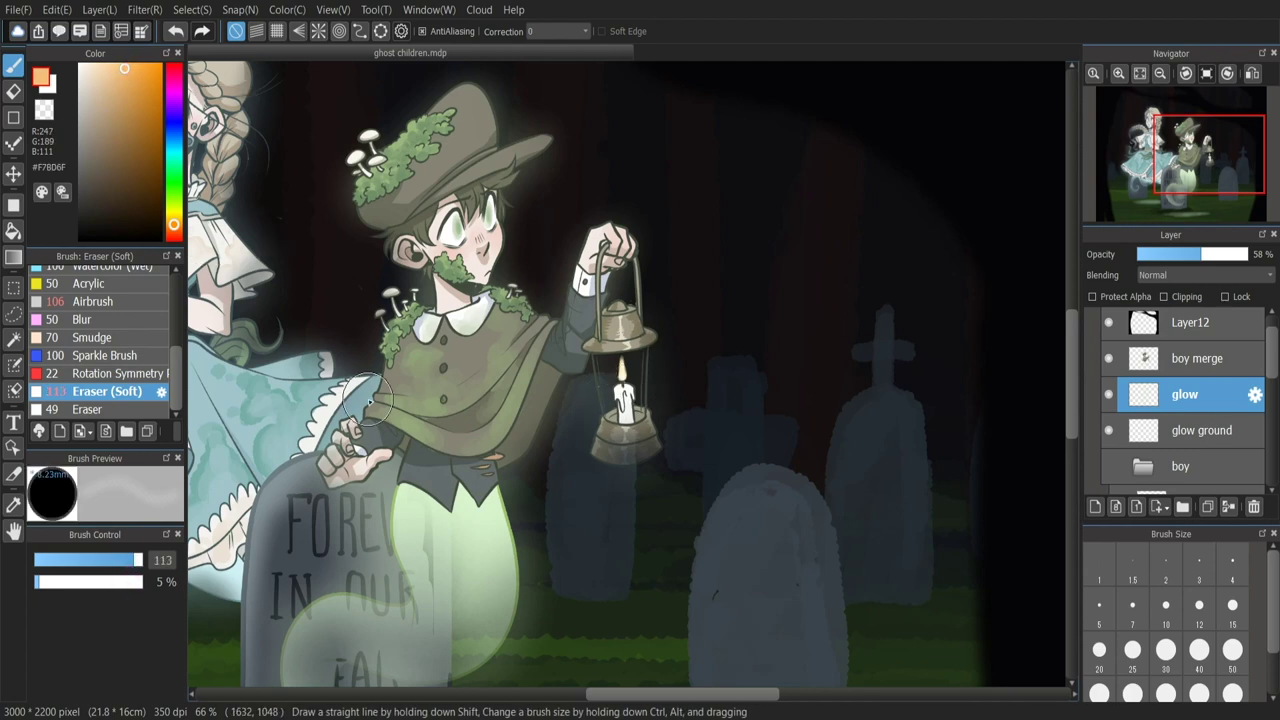
pyautogui.moveTo(137, 563); pyautogui.dragTo(150, 558)
pyautogui.click(108, 304)
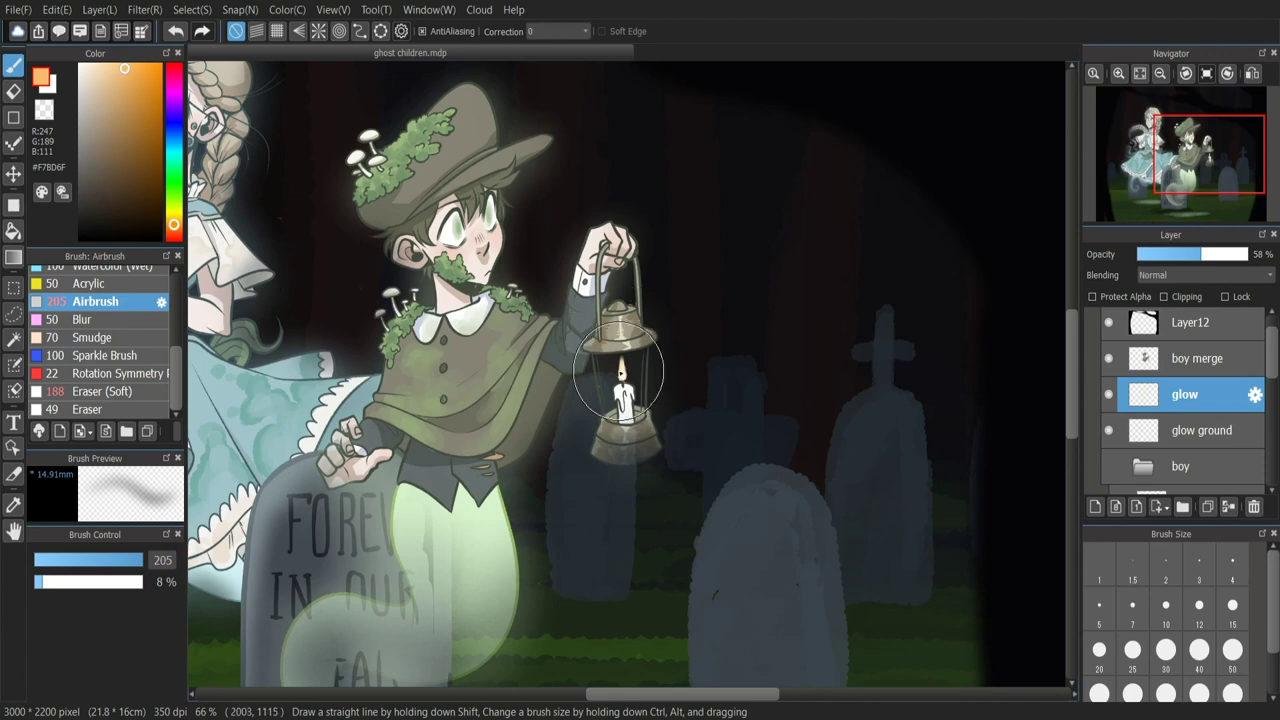
pyautogui.moveTo(618, 371); pyautogui.dragTo(621, 372)
pyautogui.click(1095, 506)
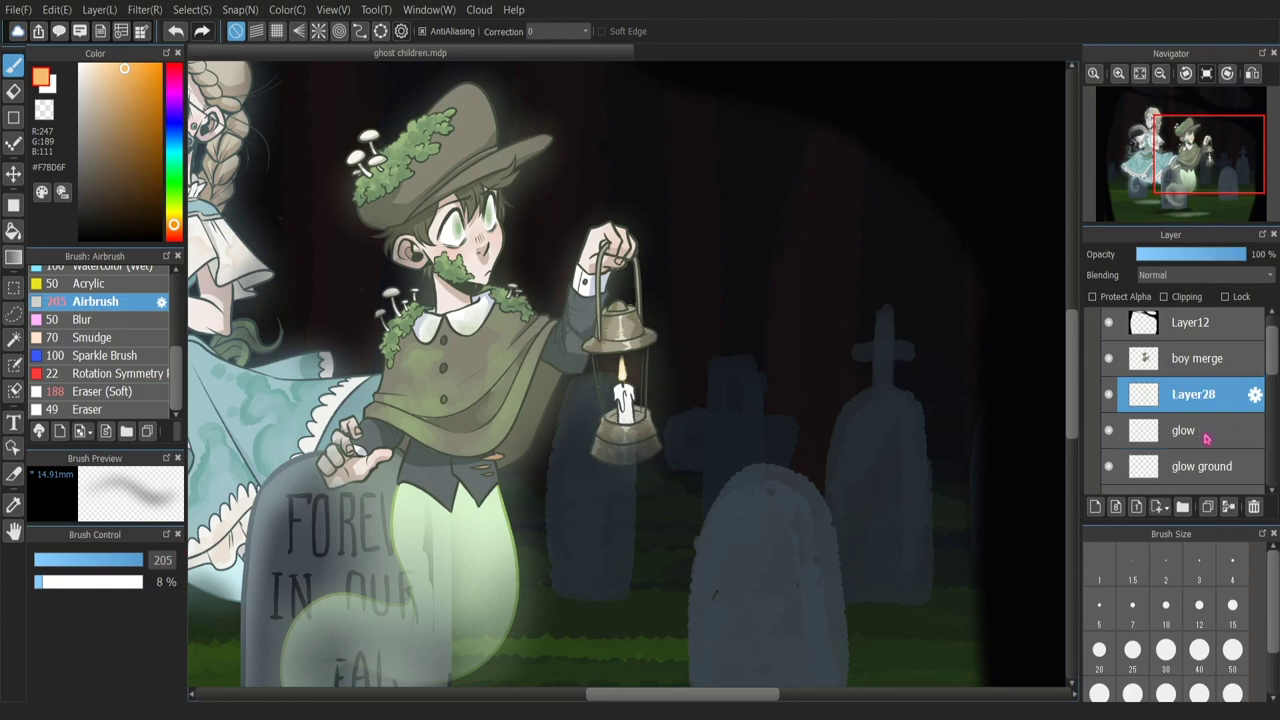
pyautogui.moveTo(620, 372); pyautogui.dragTo(640, 351)
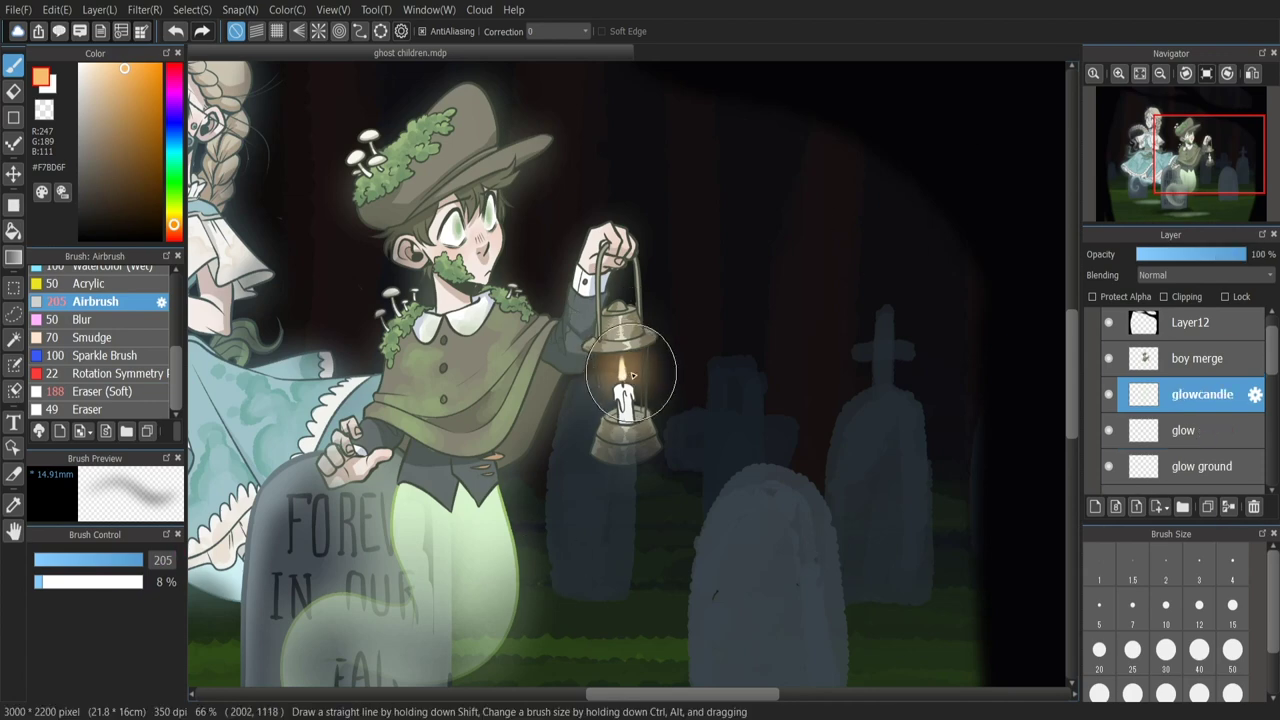
pyautogui.moveTo(1240, 254)
pyautogui.mouseDown()
pyautogui.moveTo(1208, 343)
pyautogui.moveTo(1185, 300)
pyautogui.mouseUp()
pyautogui.click(1160, 73)
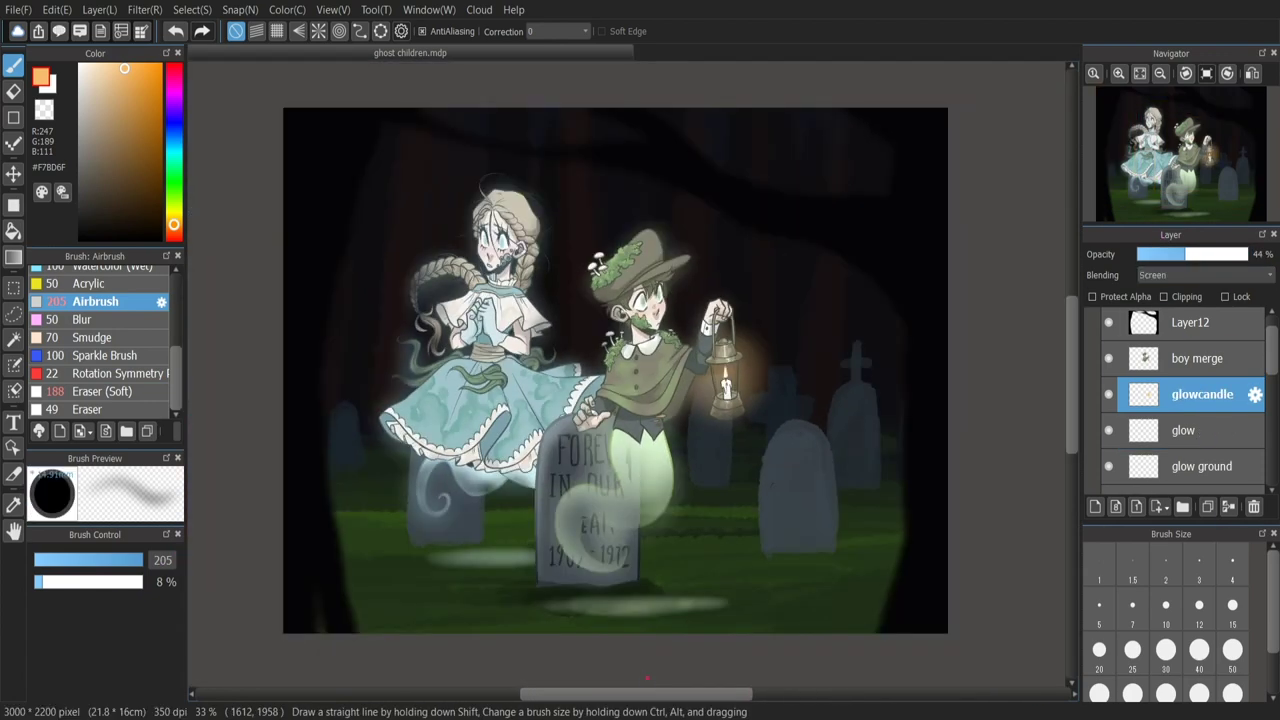